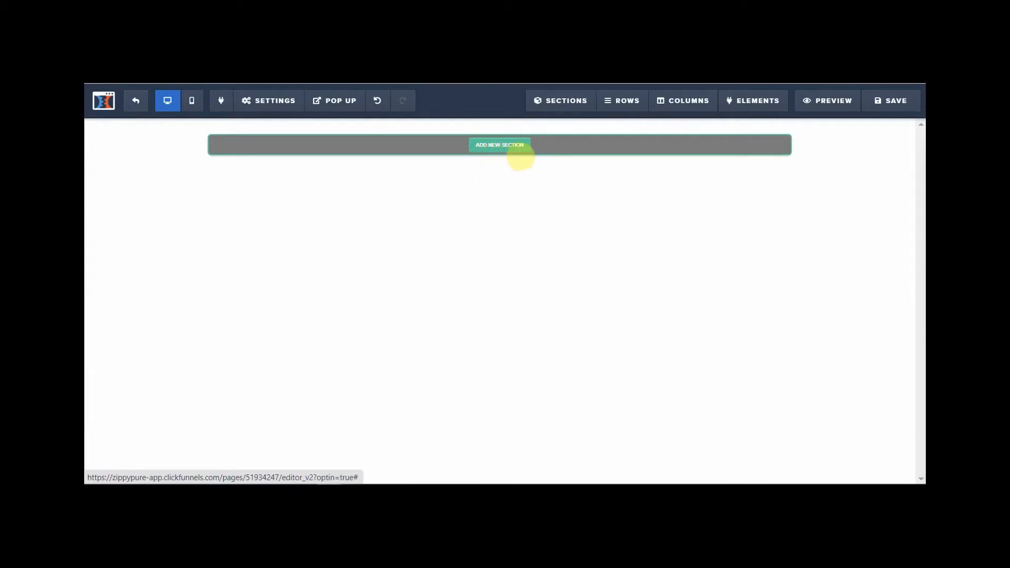
- Add a wide section at the top of the page
left_click(501, 156)
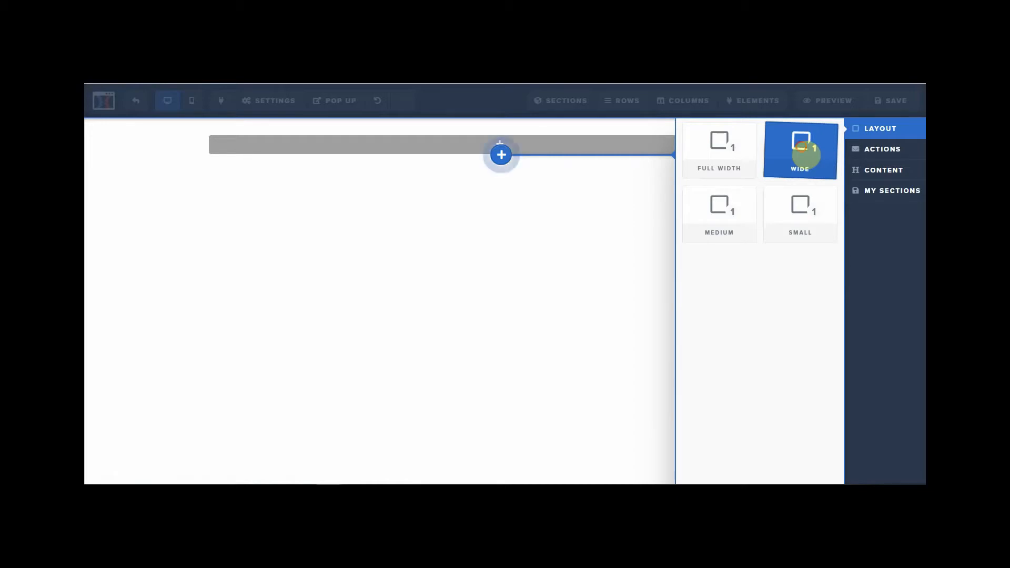
left_click(805, 153)
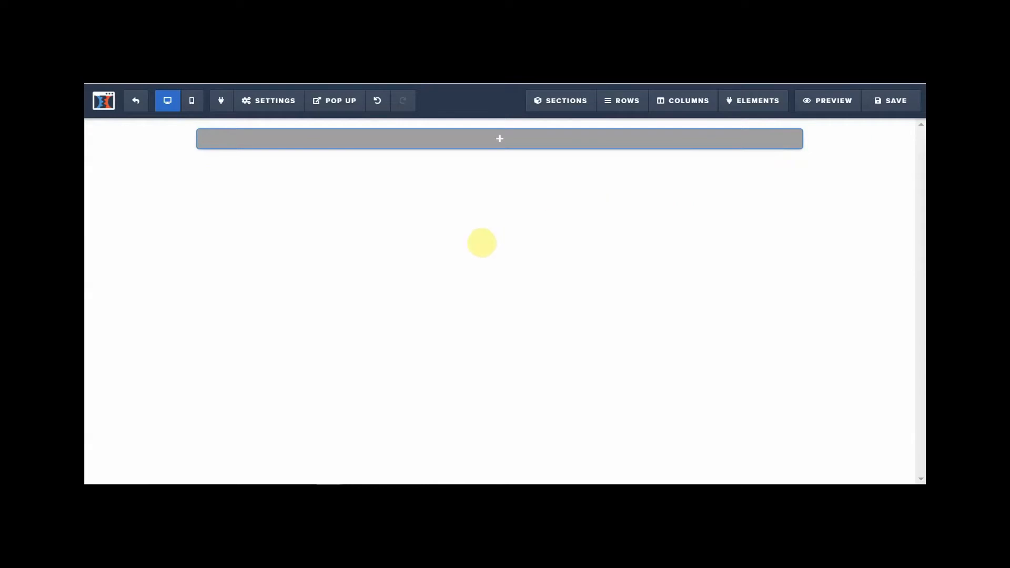
mouse_move(510, 151)
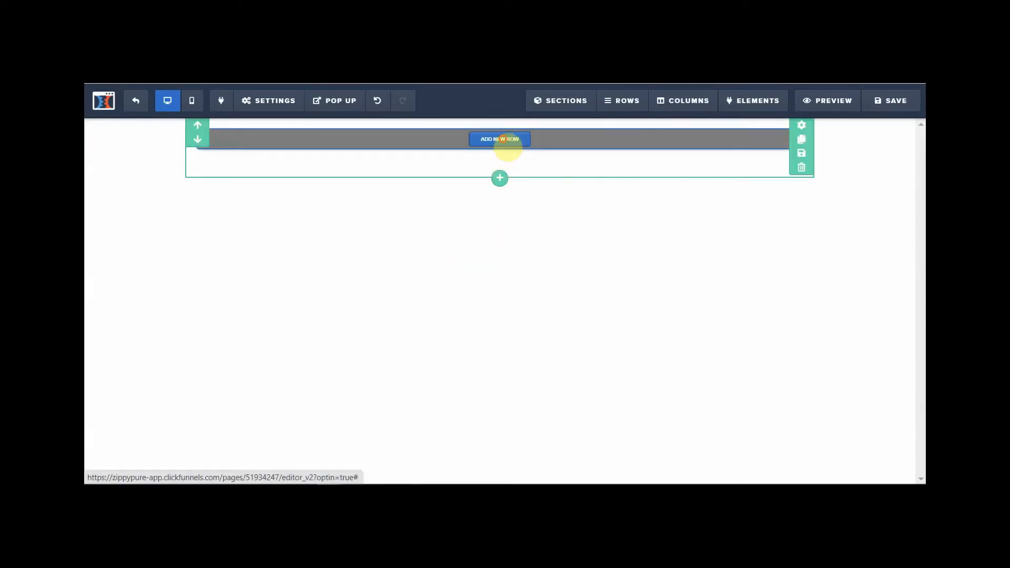
- Fill the section with a single-column row holding the Large Call to Action Headline
left_click(503, 140)
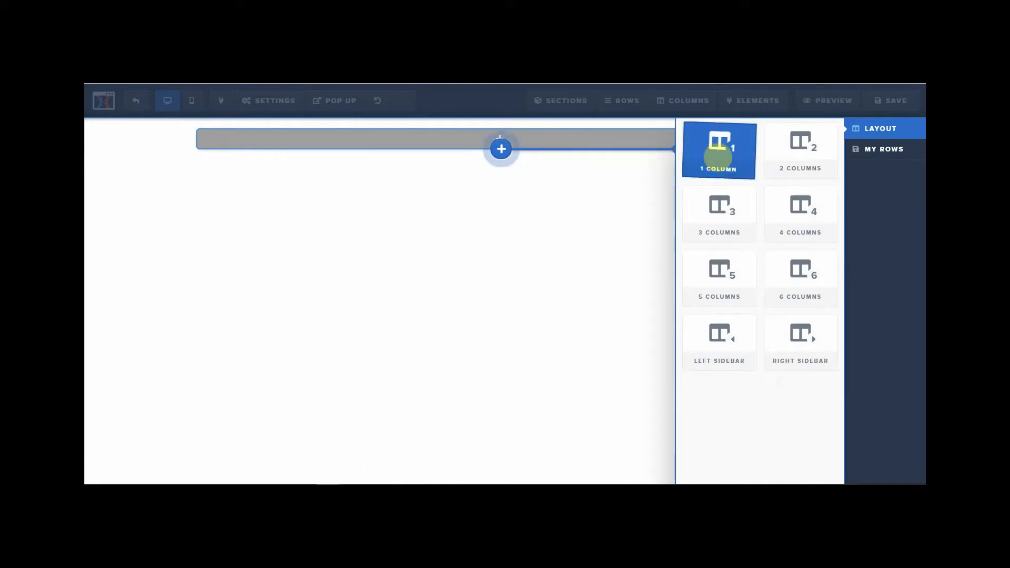
left_click(720, 157)
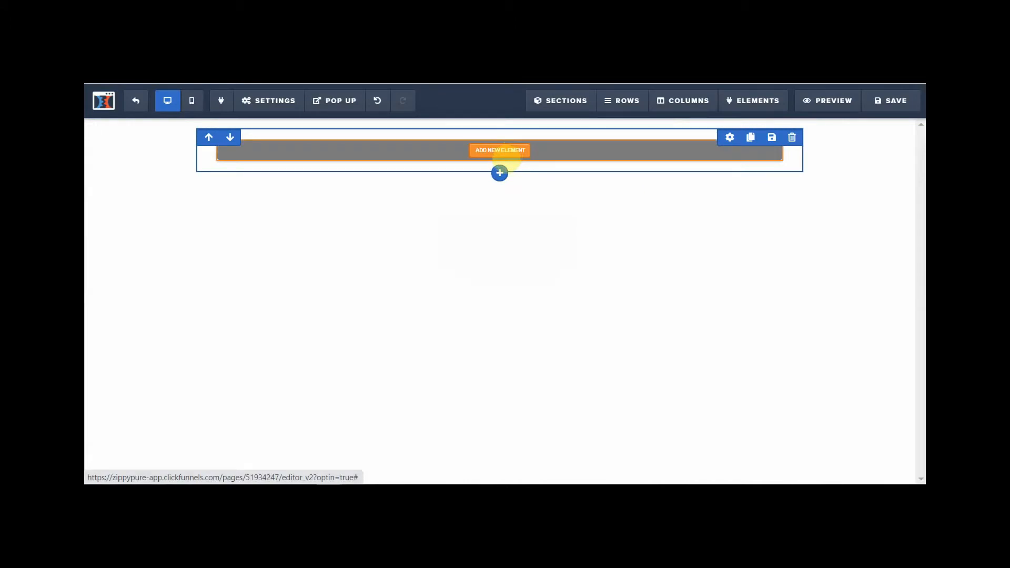
left_click(501, 151)
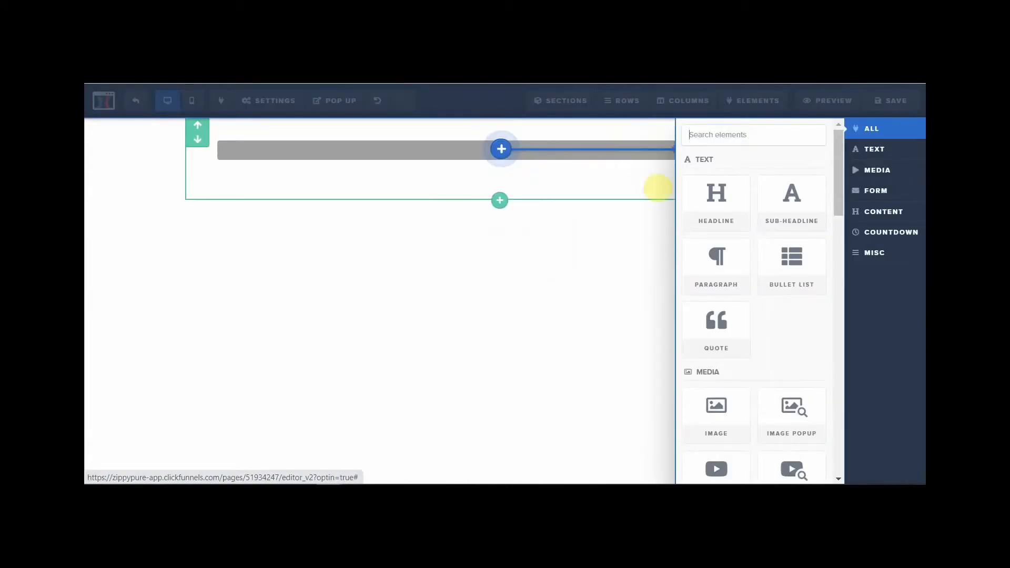
left_click(717, 205)
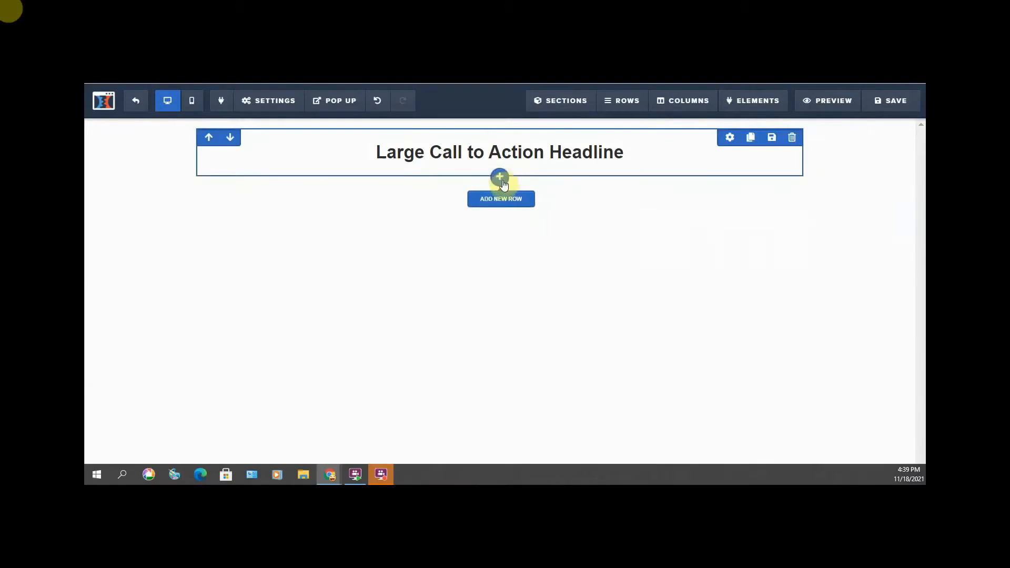
left_click(500, 180)
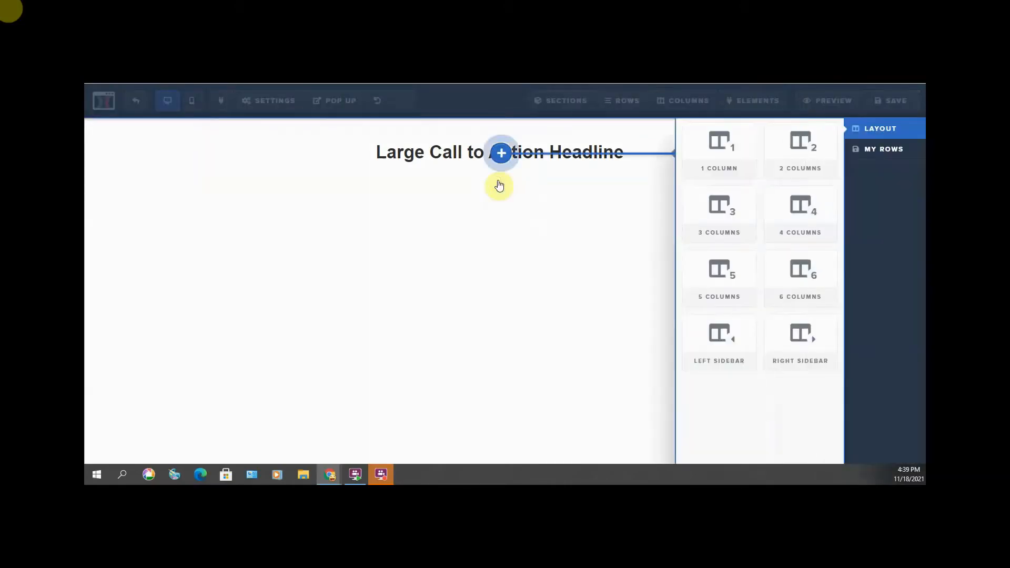
- Make the new row two columns and place a demo image in the left column
left_click(800, 151)
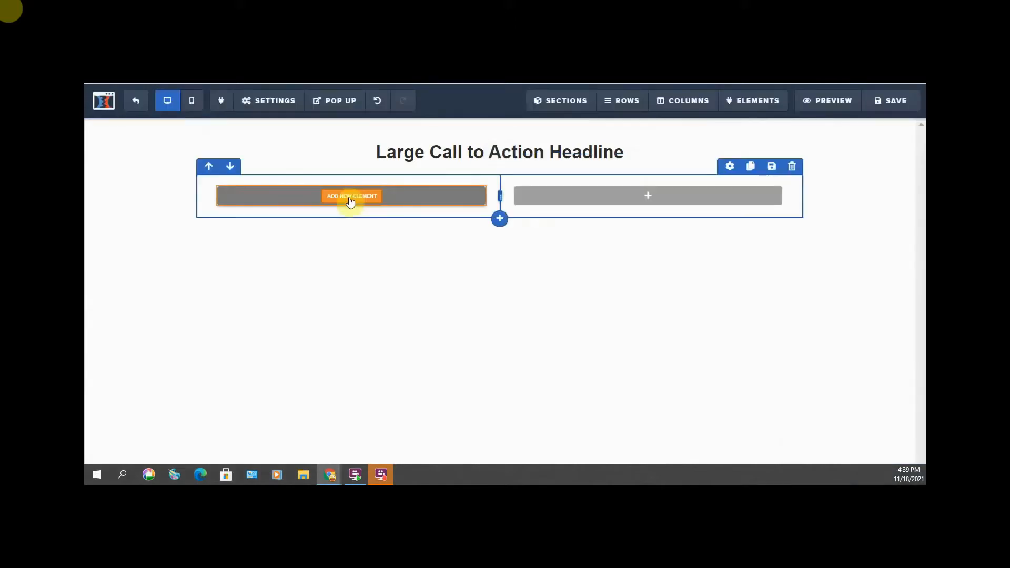
left_click(351, 201)
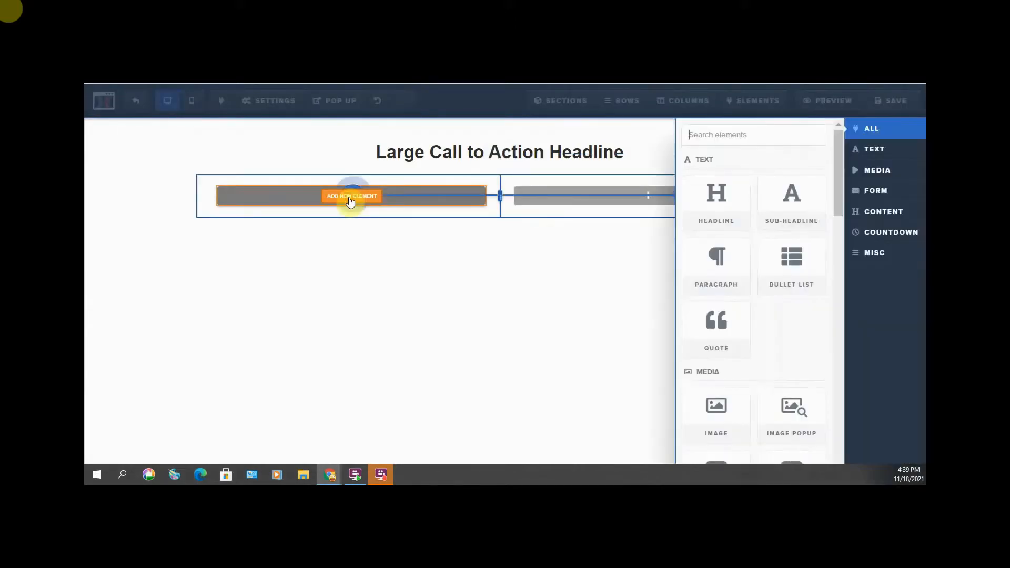
left_click(705, 421)
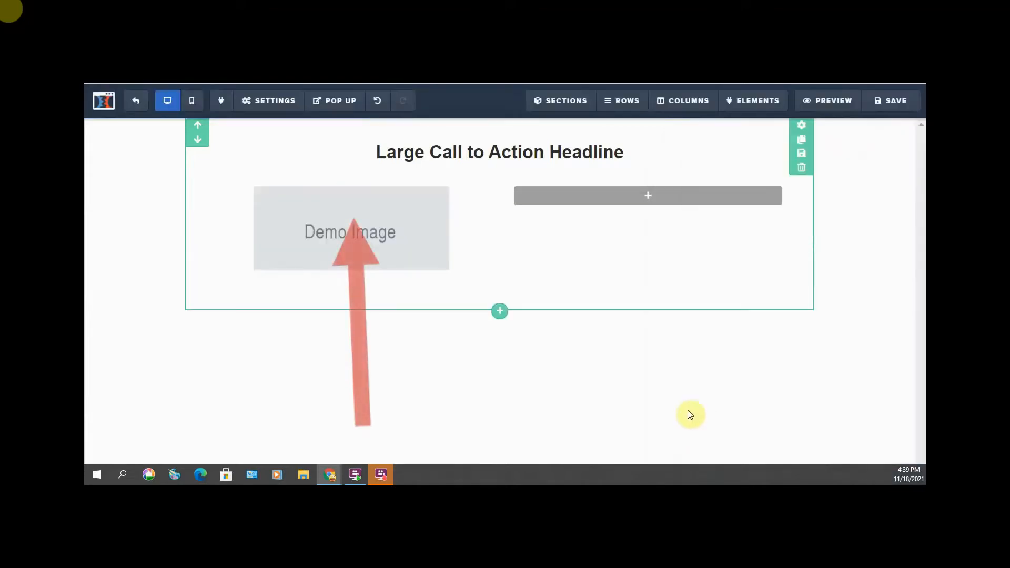
mouse_move(649, 199)
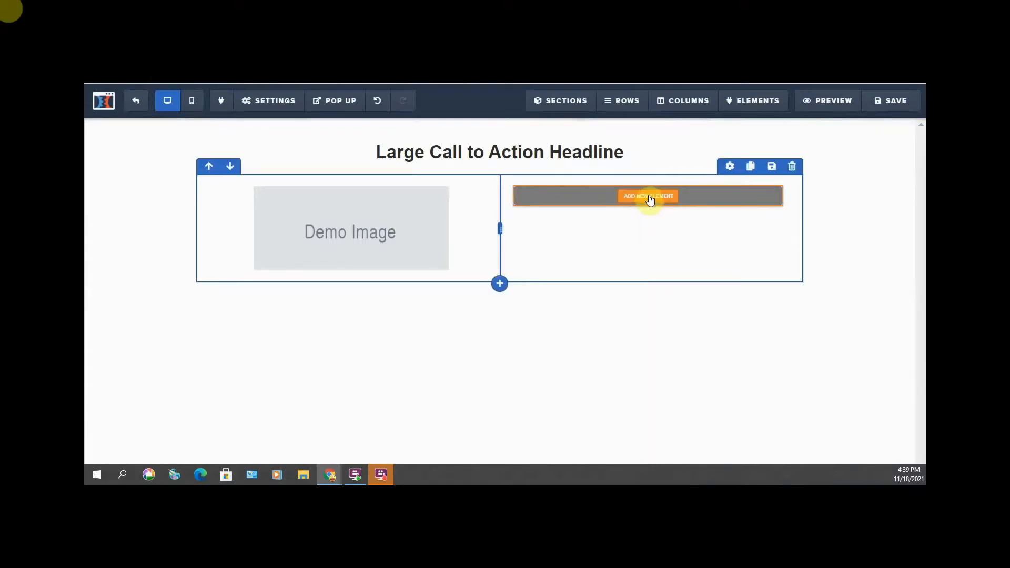
- Add the Small Call to Action Headline sub-headline to the right column beside the image
left_click(650, 197)
left_click(649, 199)
left_click(650, 198)
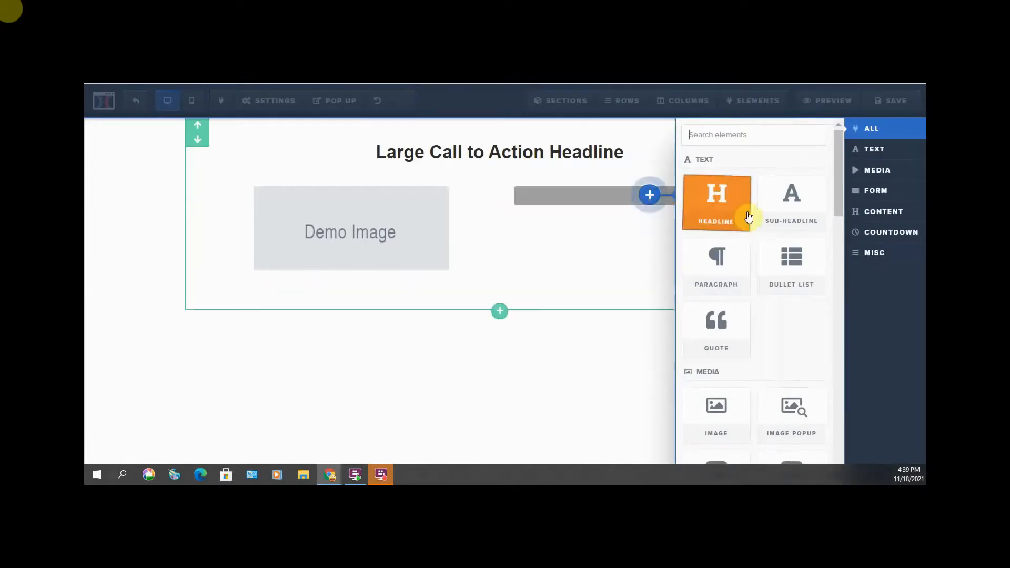
left_click(790, 197)
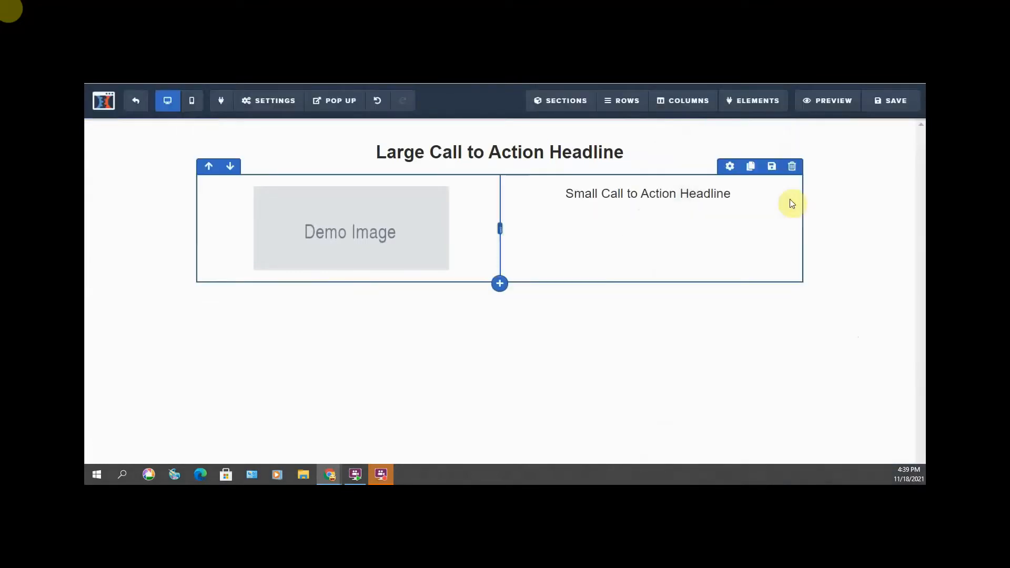
mouse_move(649, 202)
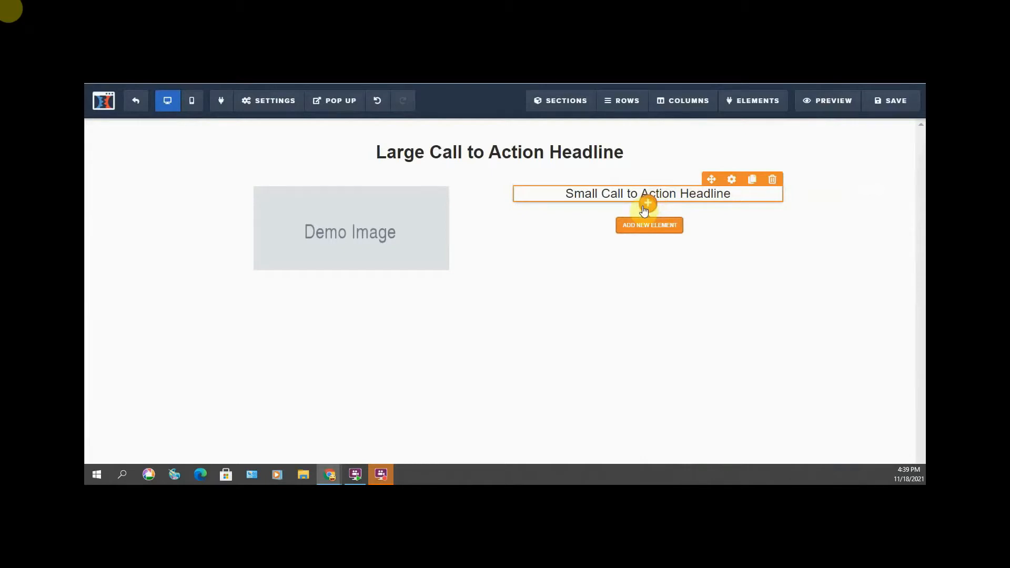
- Add a second sub-headline beneath the first one in the right column
left_click(646, 206)
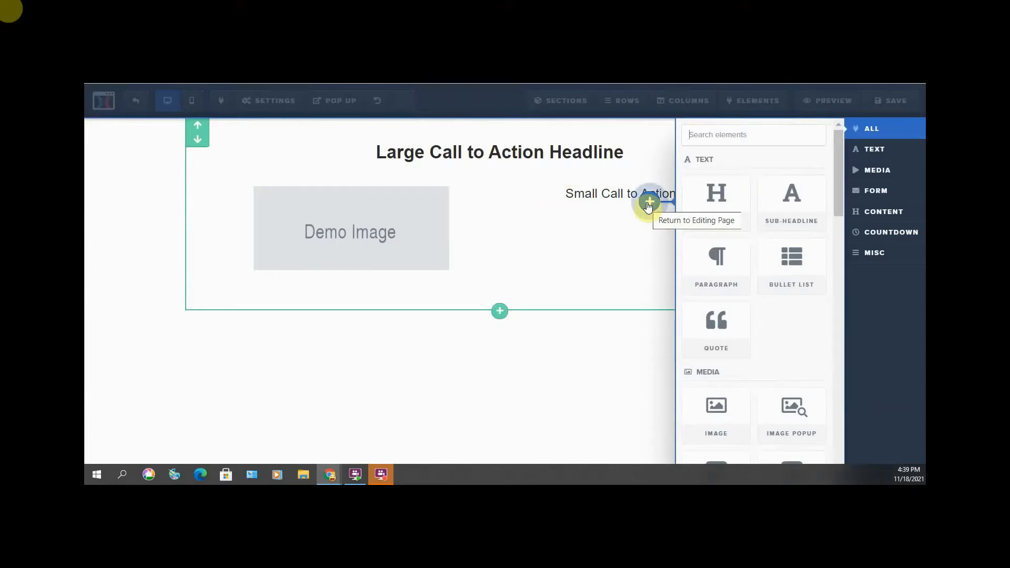
left_click(714, 261)
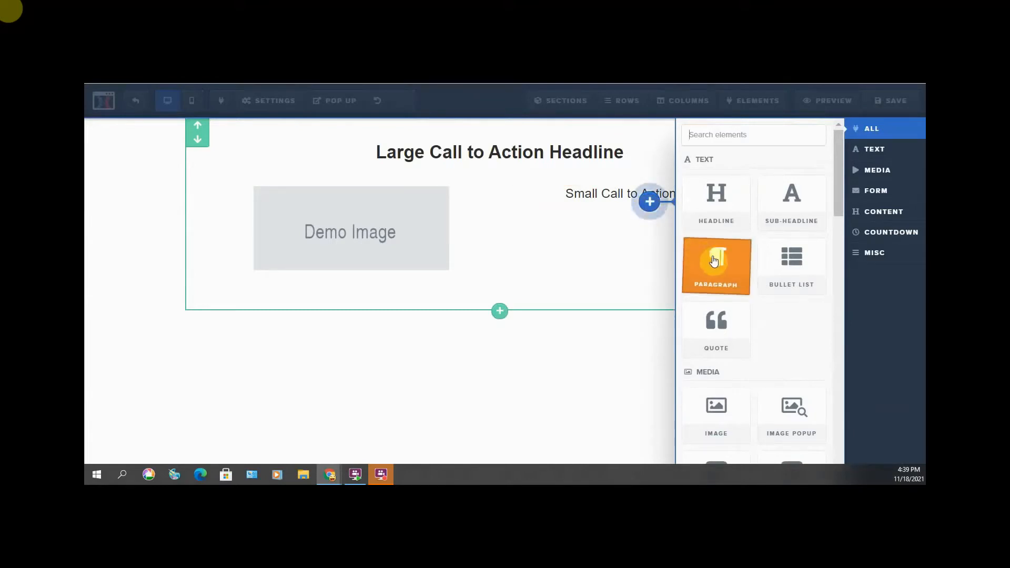
left_click(797, 216)
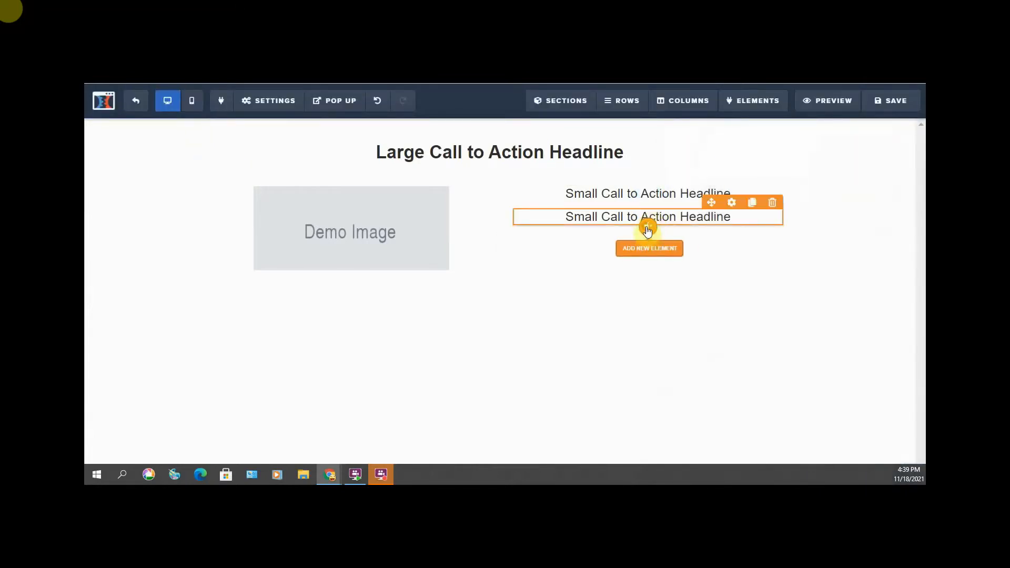
- Add a Lorem ipsum placeholder paragraph under the two sub-headlines
left_click(650, 228)
left_click(694, 265)
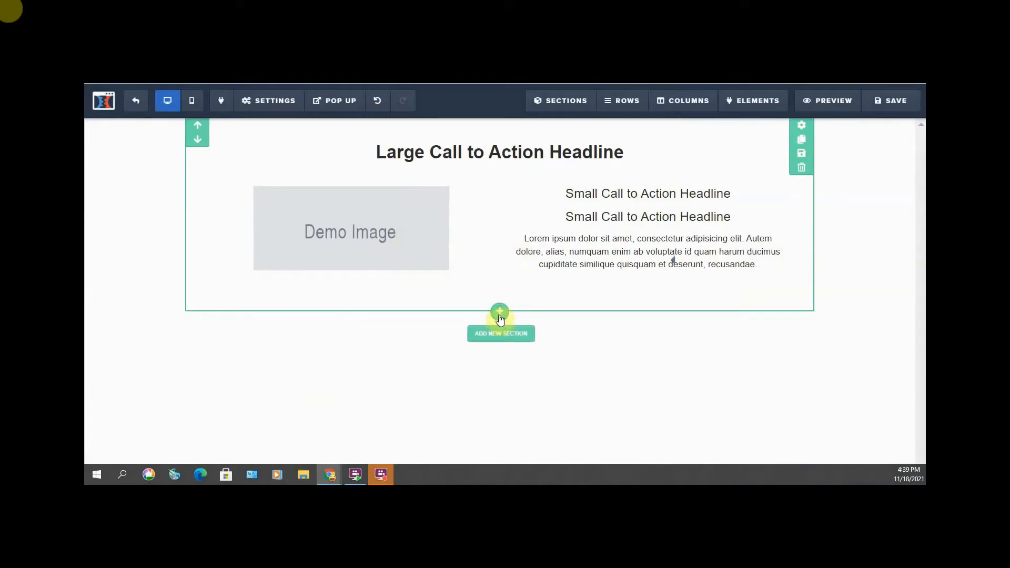
left_click(499, 313)
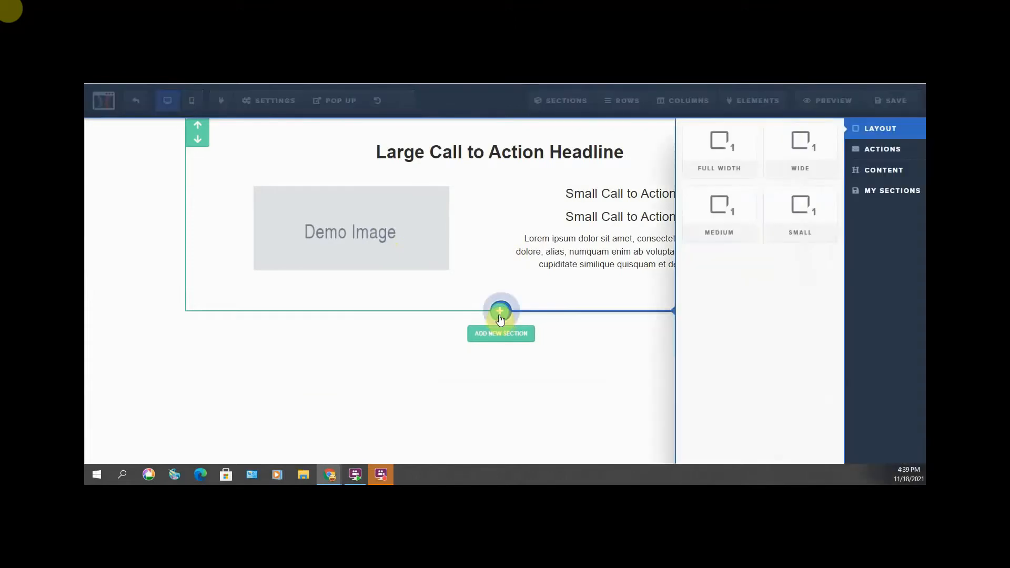
- Add a wide section with a single-column headline row, then select the duplicate headline
left_click(800, 155)
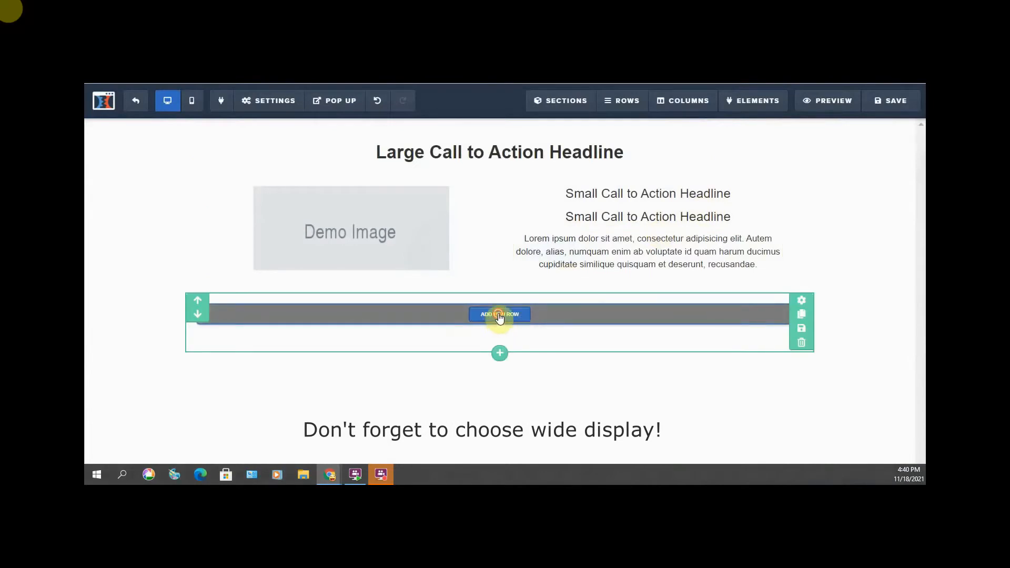
left_click(500, 316)
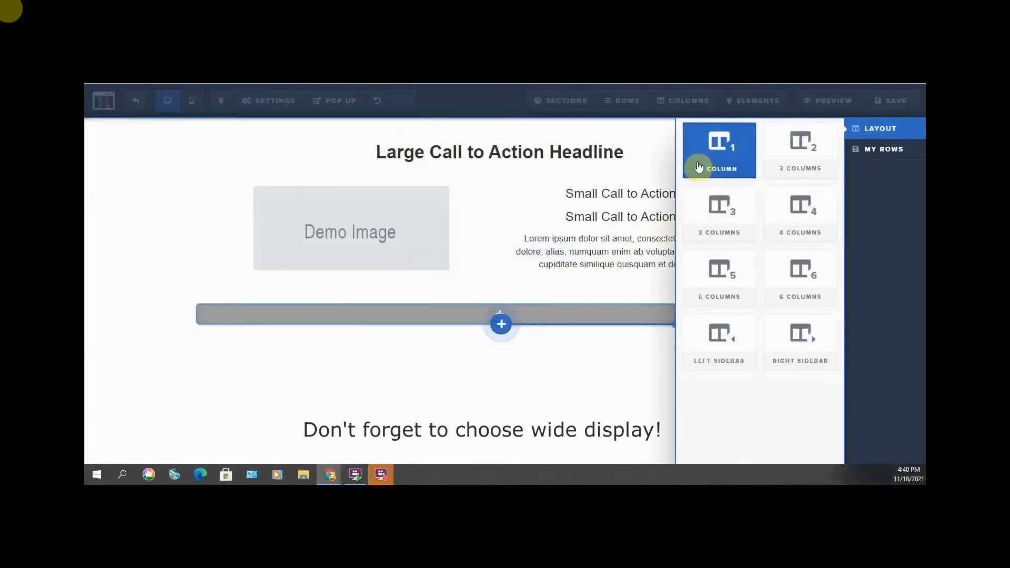
left_click(719, 157)
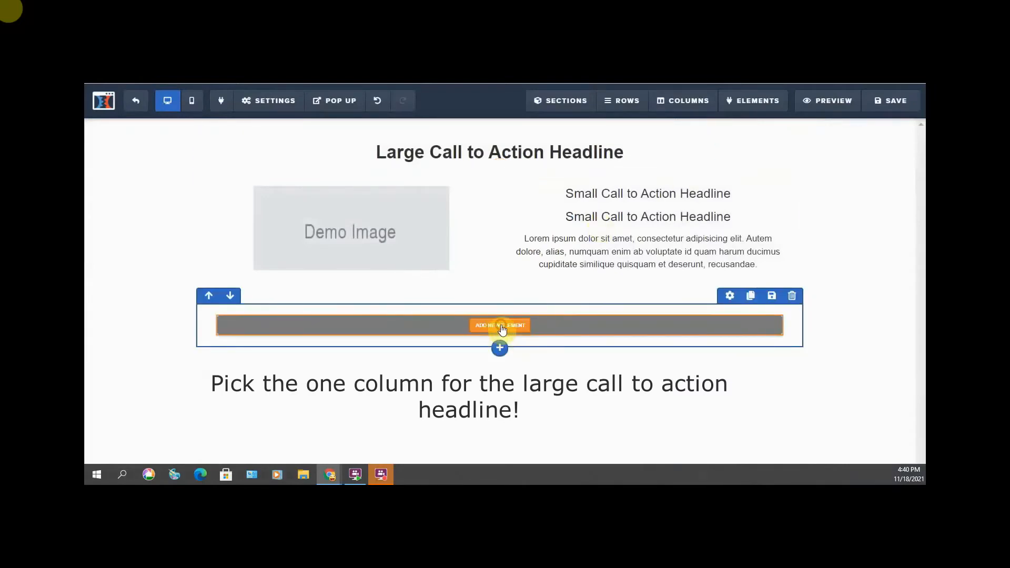
left_click(501, 326)
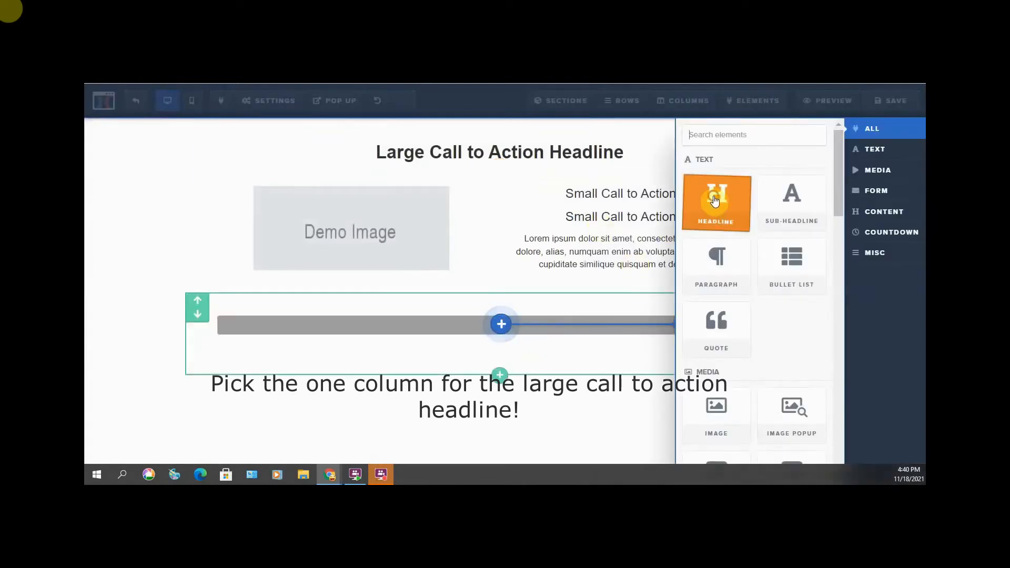
left_click(715, 200)
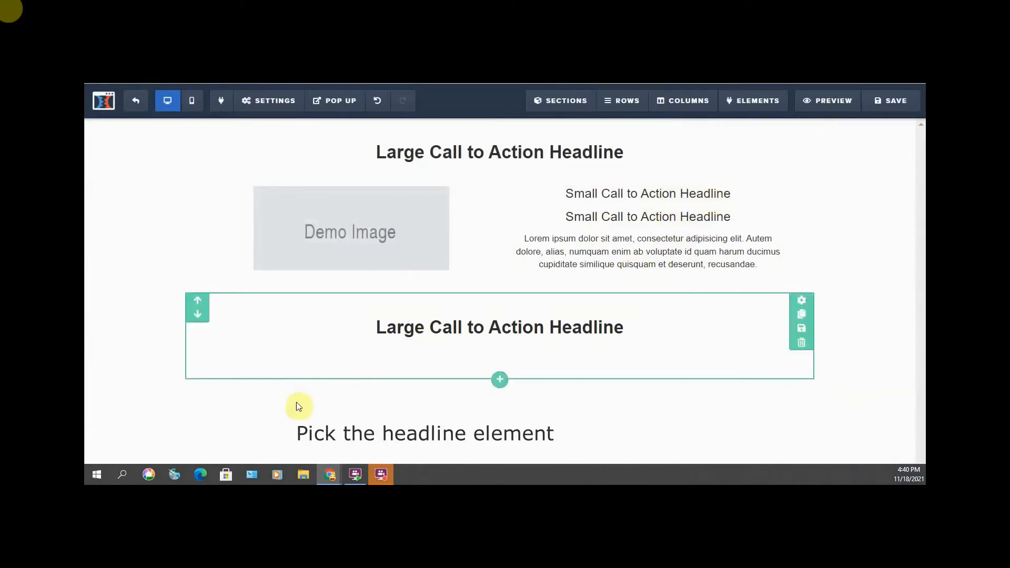
left_click(442, 324)
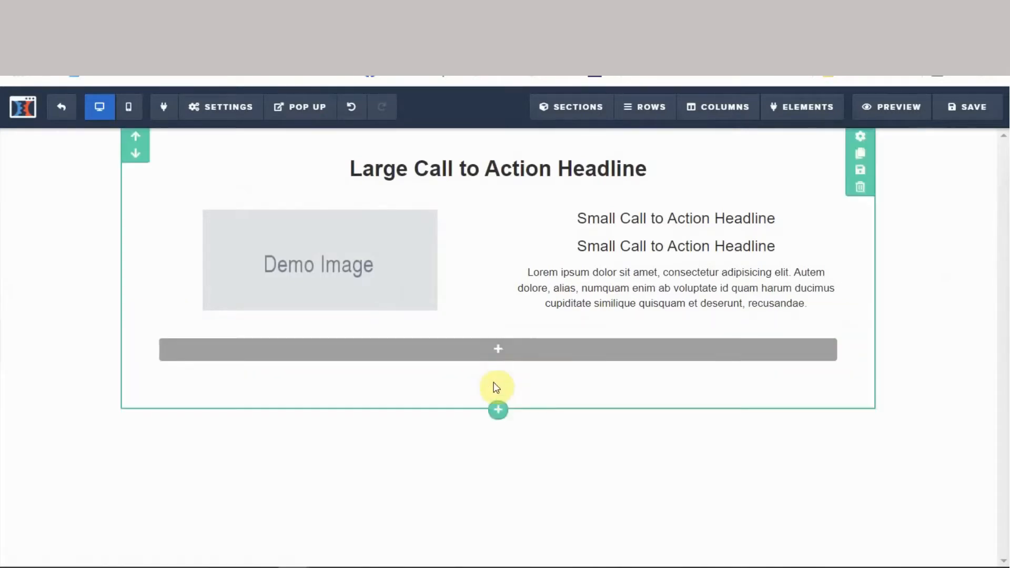
- Add a two-column row with a Click to Sign Up button in the left column
left_click(498, 376)
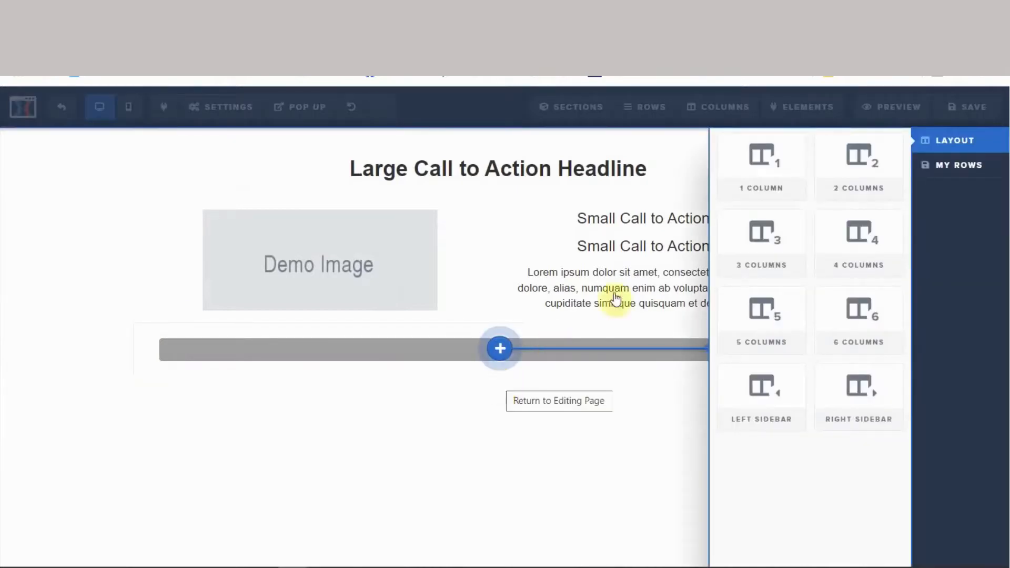
left_click(852, 183)
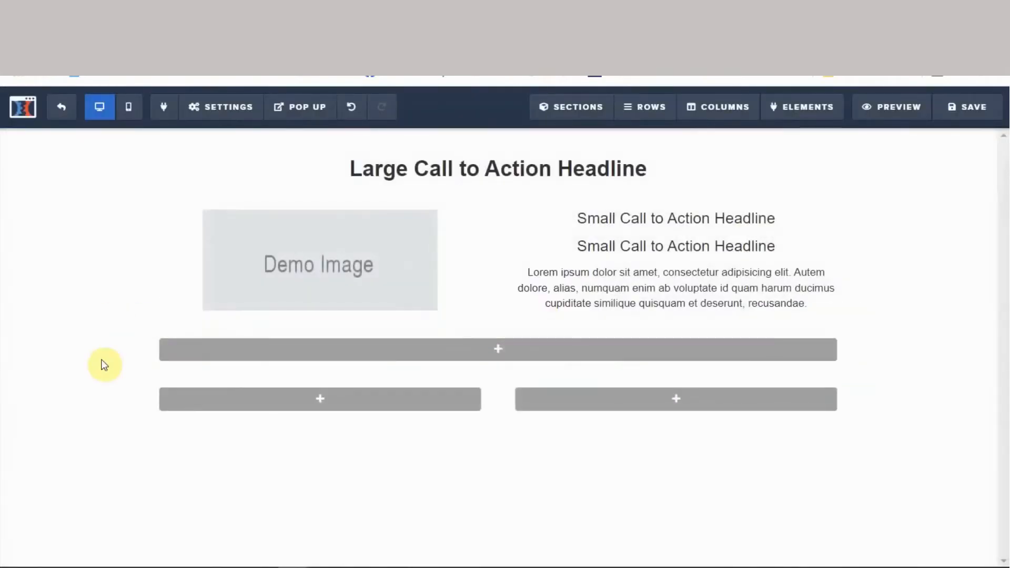
left_click(315, 400)
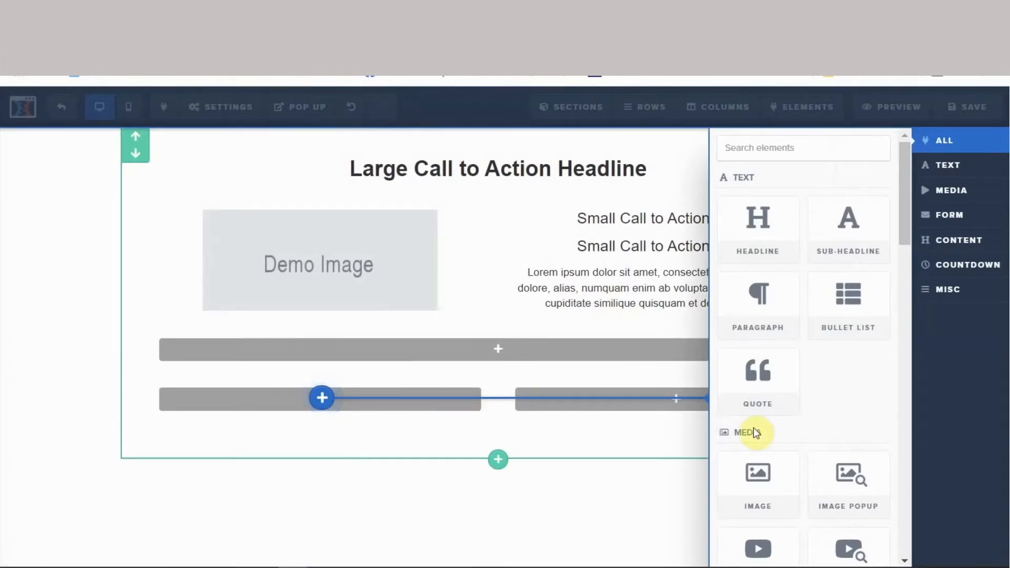
scroll(753, 427, "down", 2)
left_click_drag(754, 427, 756, 434)
scroll(753, 428, "down", 3)
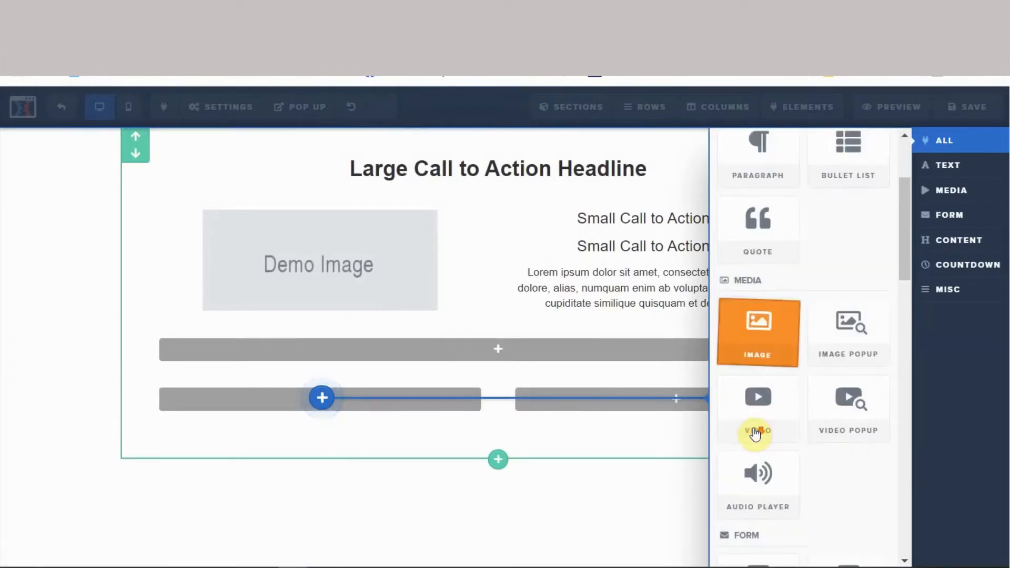
left_click(756, 433)
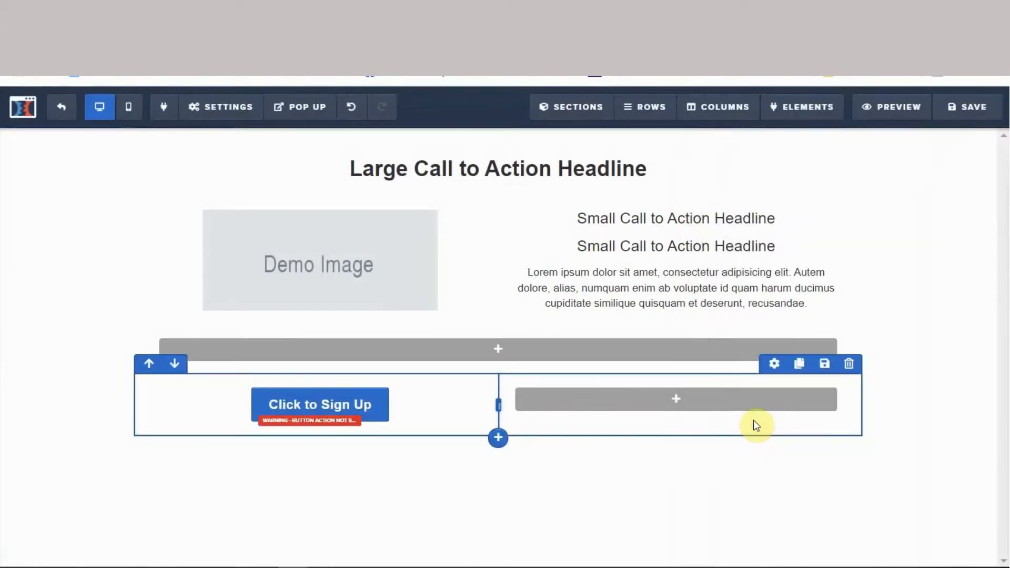
- Stack two email input fields in the right column beside the button
left_click(678, 400)
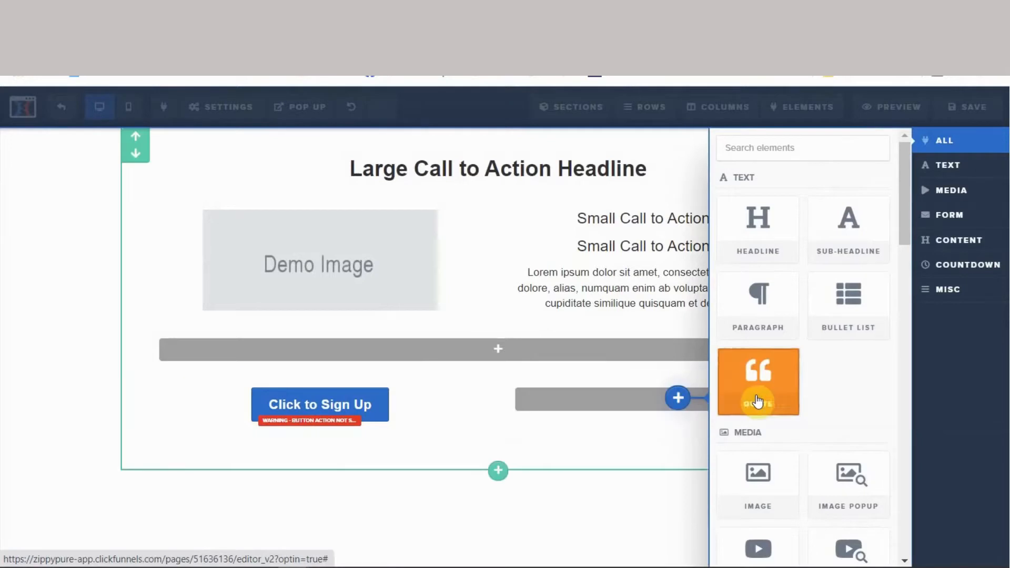
scroll(763, 403, "down", 3)
scroll(770, 408, "down", 2)
scroll(771, 411, "down", 3)
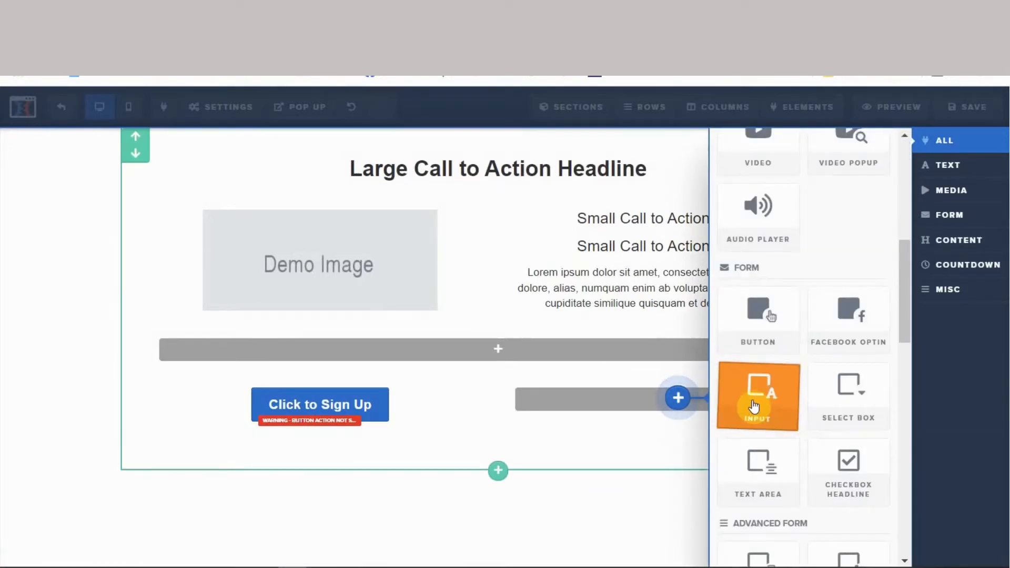
left_click(754, 405)
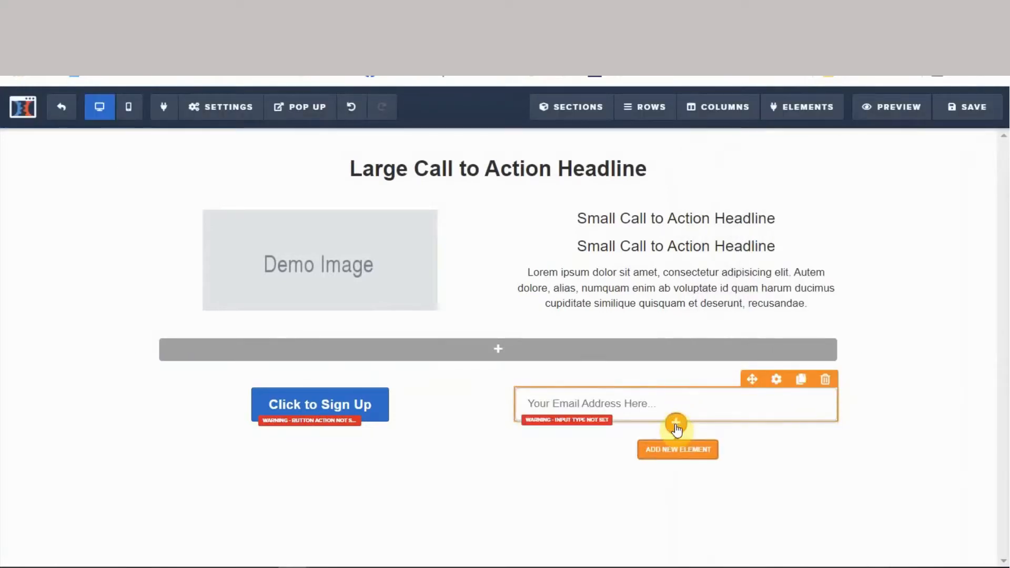
left_click(677, 421)
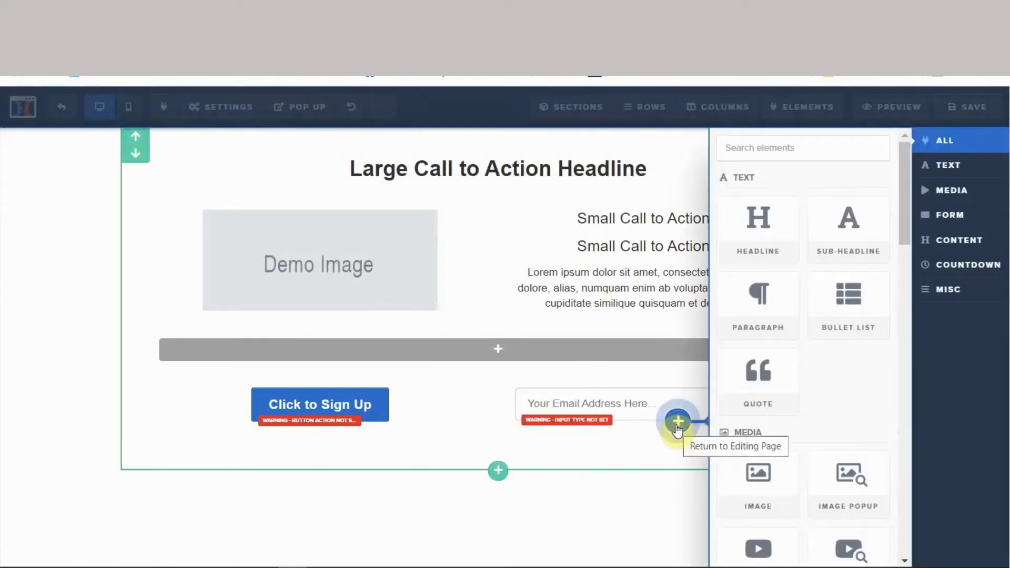
scroll(739, 423, "down", 3)
scroll(742, 423, "down", 5)
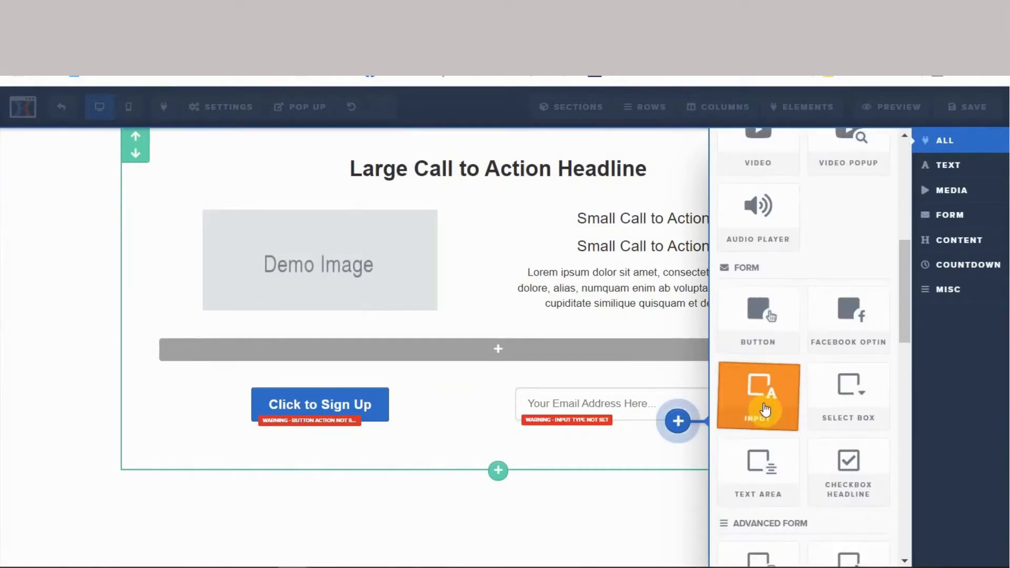
left_click(761, 405)
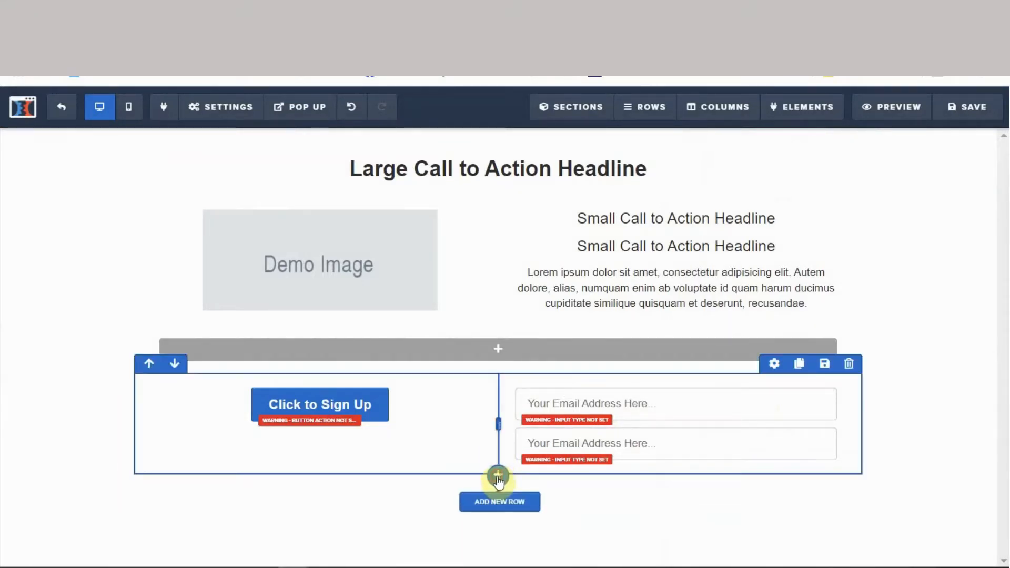
left_click(497, 477)
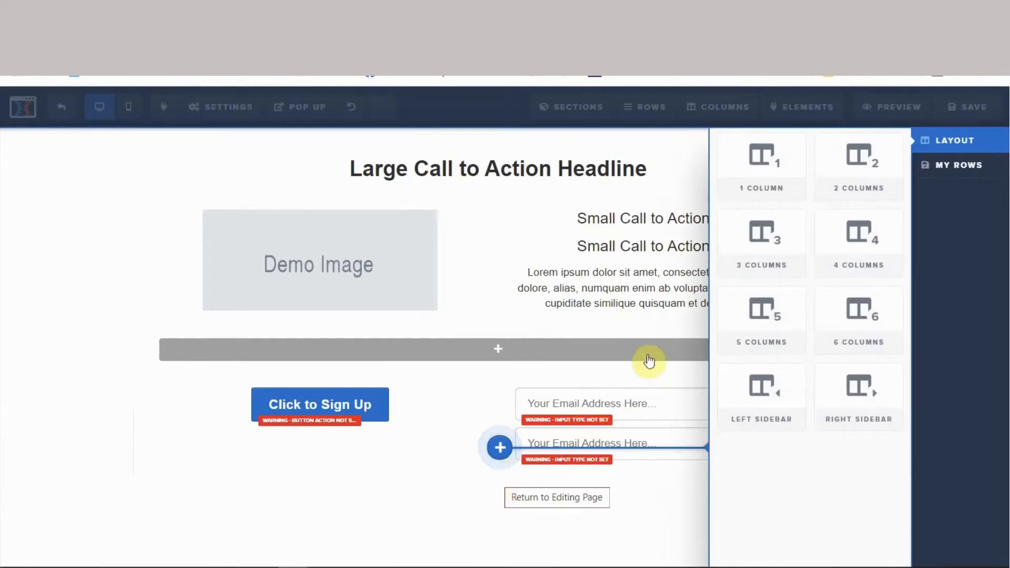
- Make the new row single-column and insert a horizontal divider line into it
left_click(763, 187)
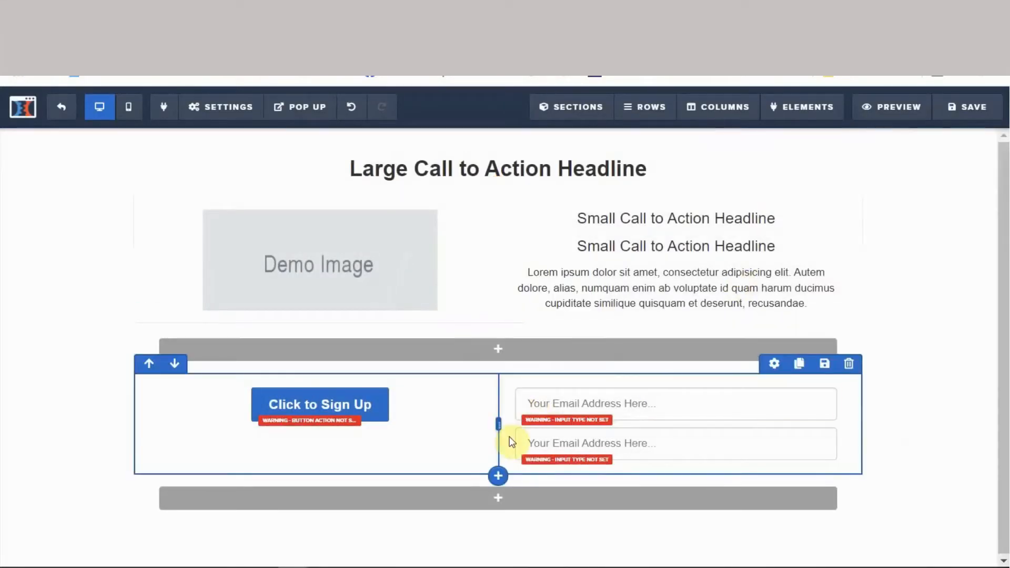
left_click(499, 504)
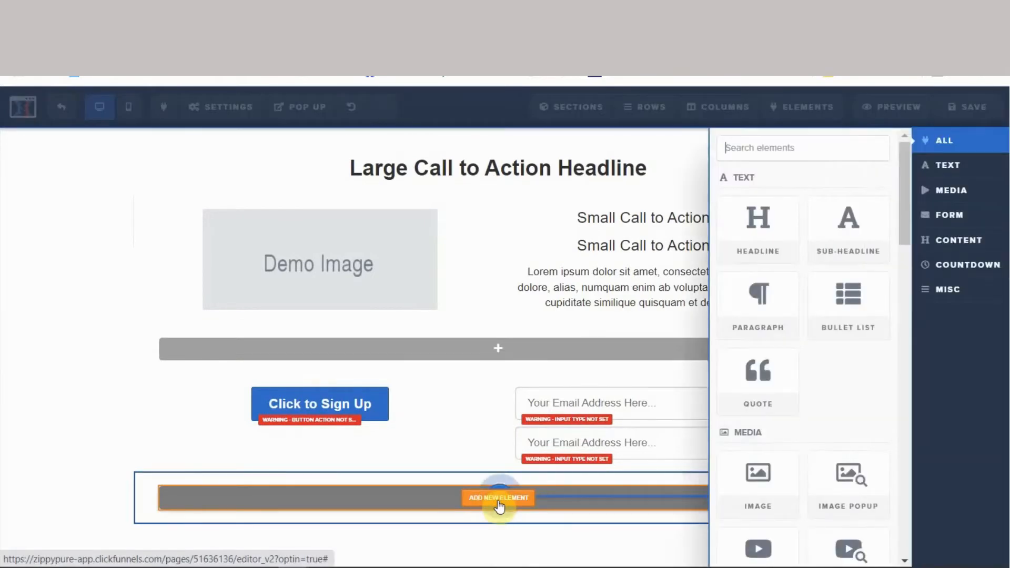
scroll(764, 476, "down", 3)
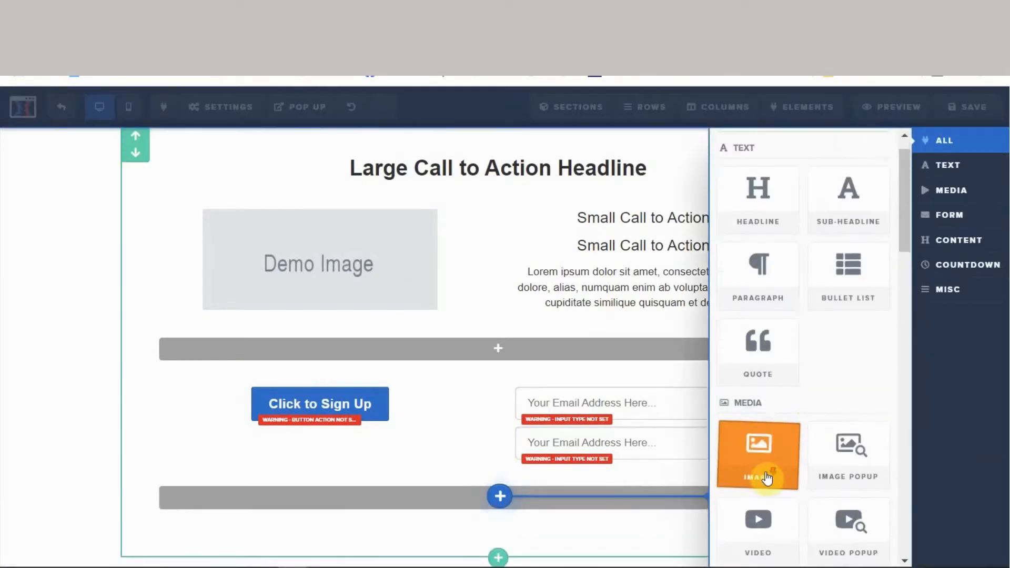
scroll(767, 479, "down", 3)
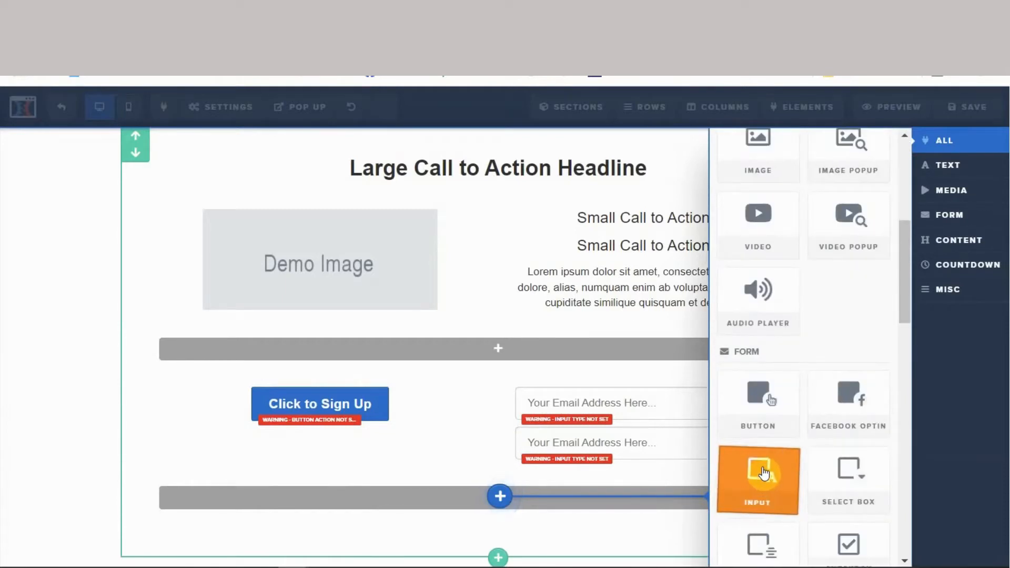
scroll(766, 476, "down", 1)
scroll(764, 473, "down", 2)
scroll(760, 471, "down", 3)
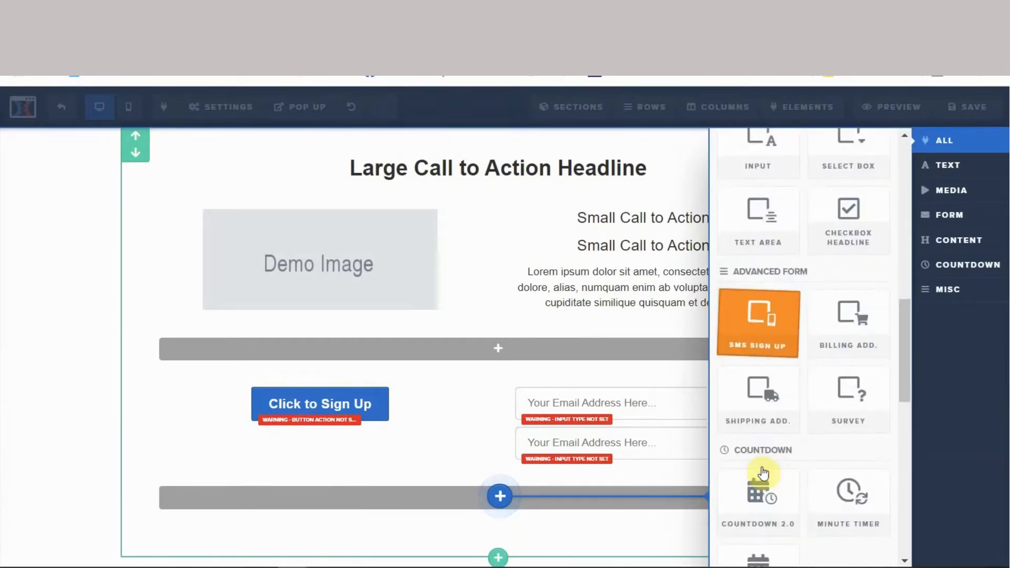
scroll(759, 469, "down", 3)
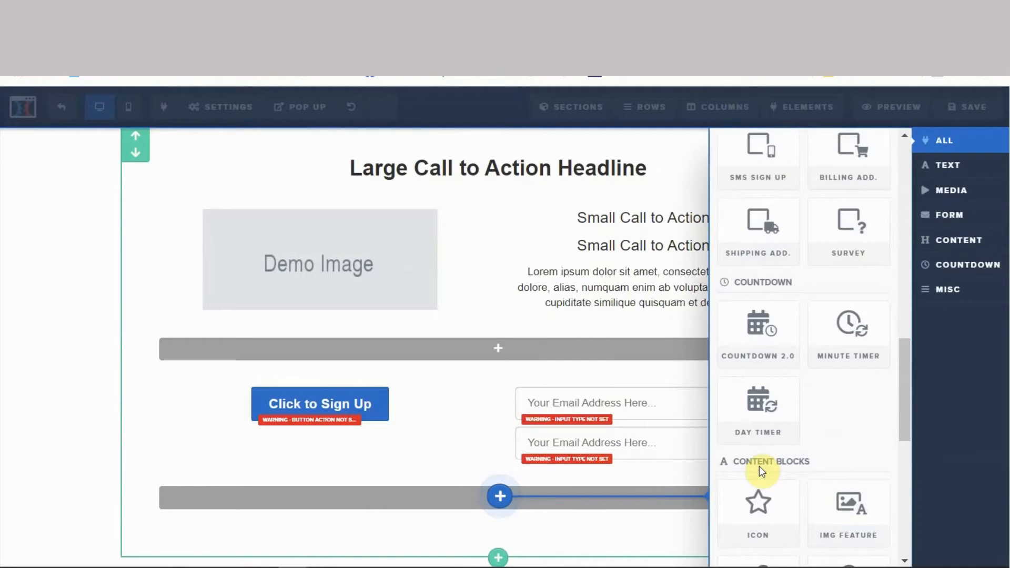
scroll(759, 469, "down", 2)
scroll(759, 466, "down", 2)
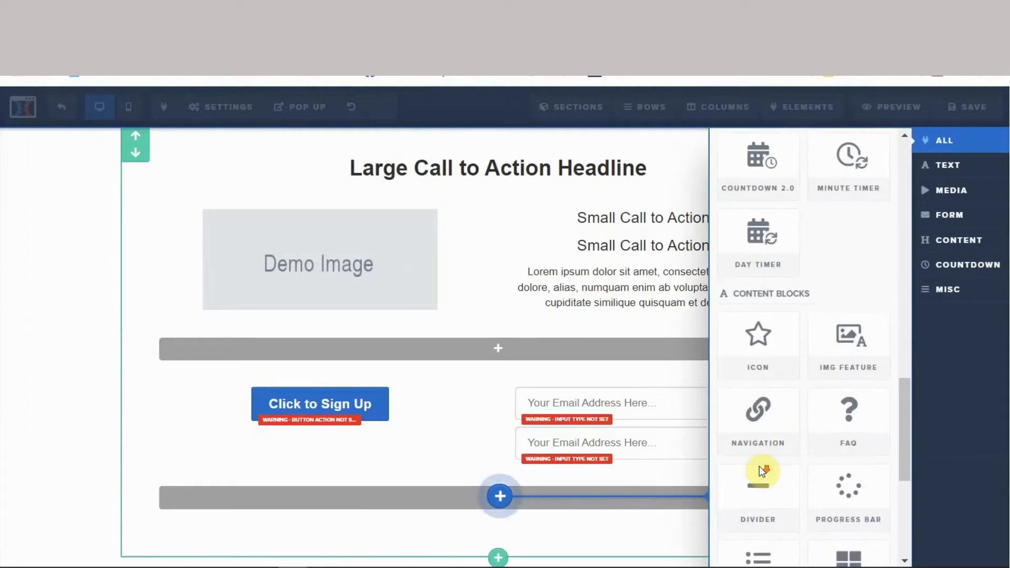
left_click(752, 492)
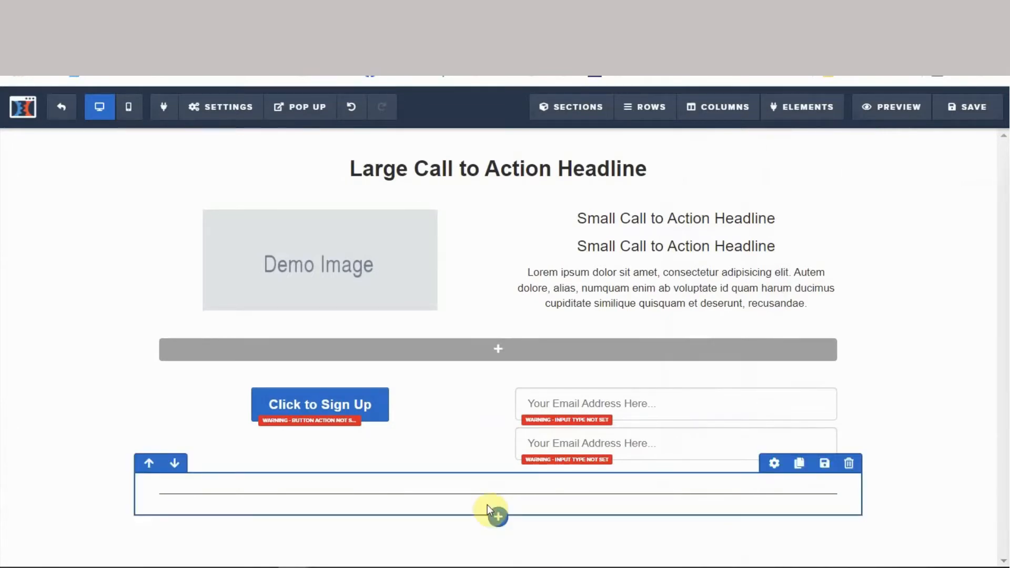
left_click(499, 518)
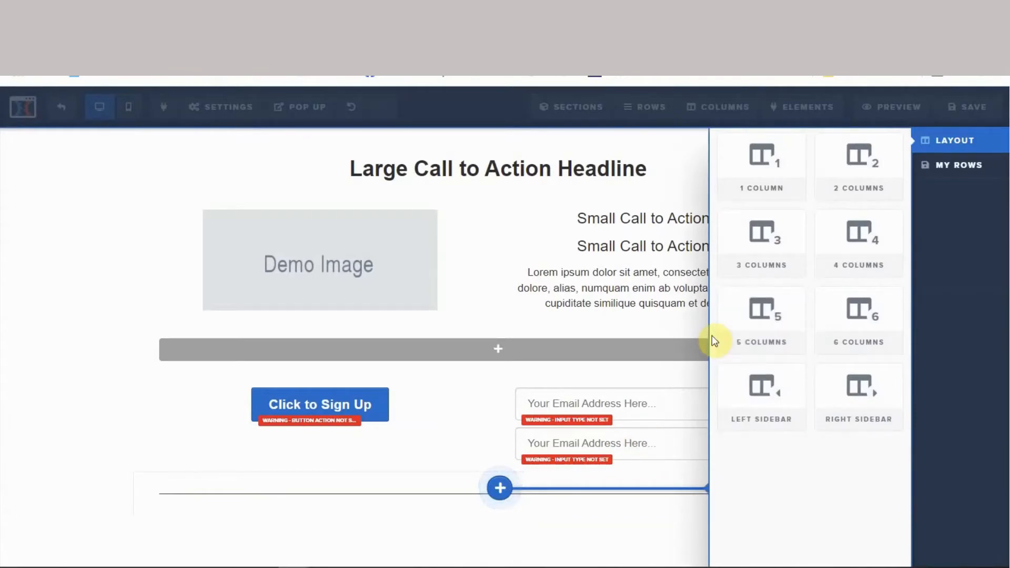
left_click(758, 179)
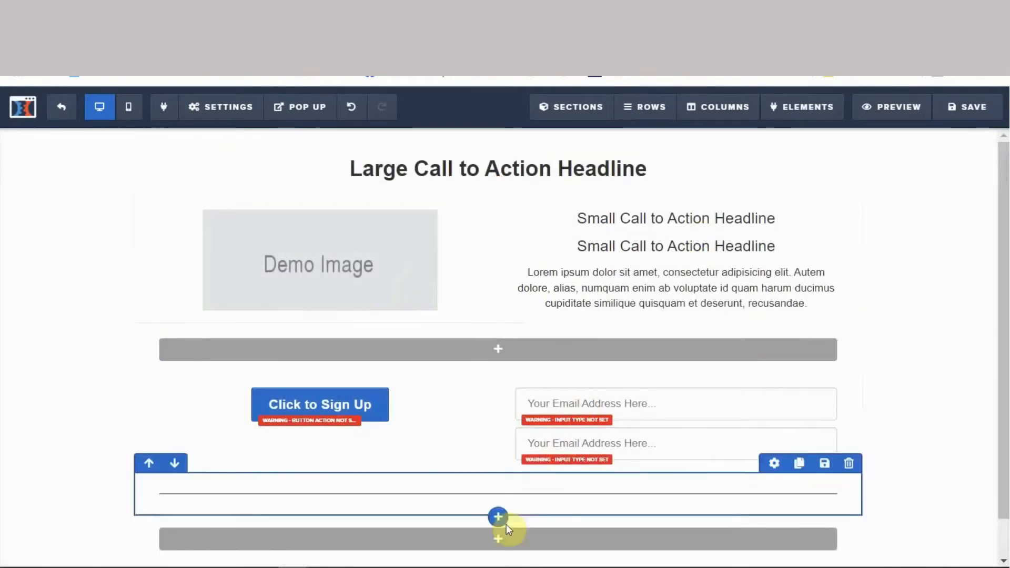
left_click(495, 544)
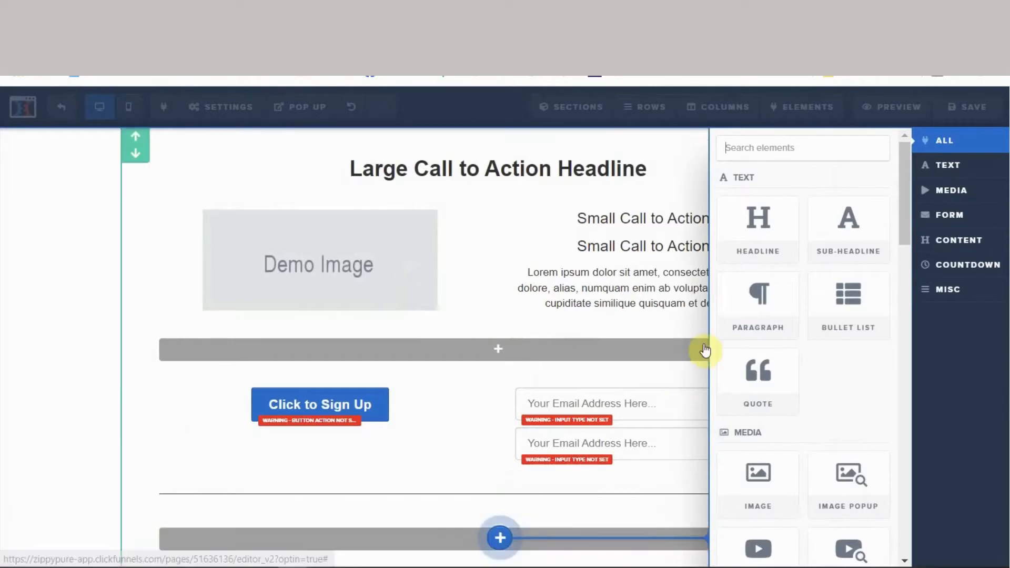
left_click(763, 304)
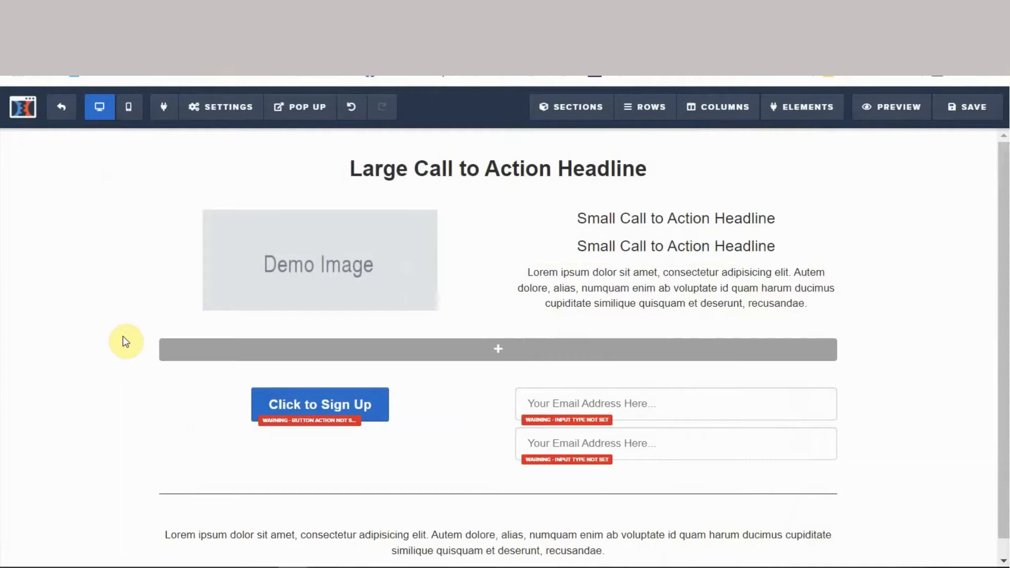
mouse_move(123, 338)
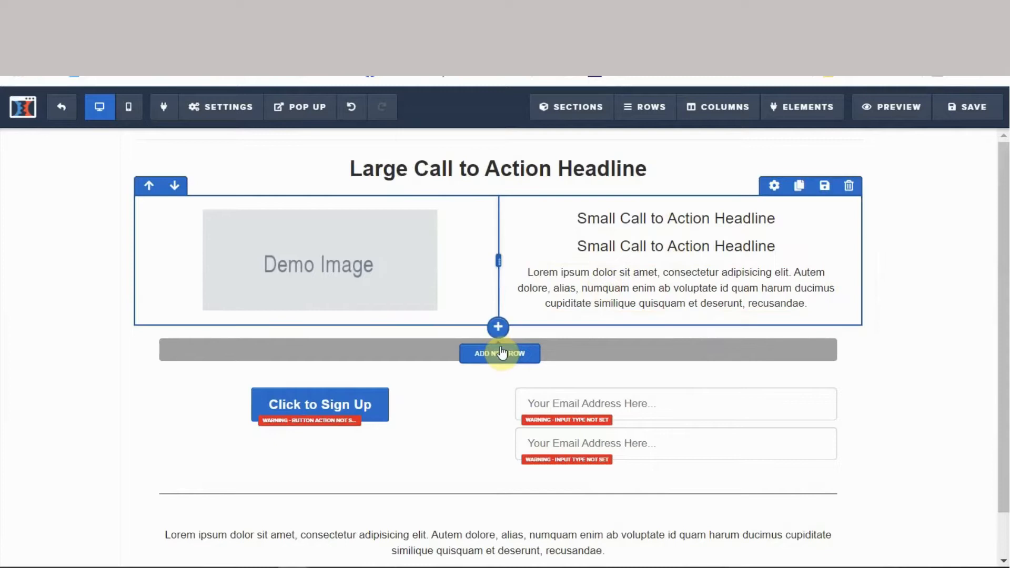
- Insert a headline row above the sign-up row, then open the second input's settings
left_click(501, 358)
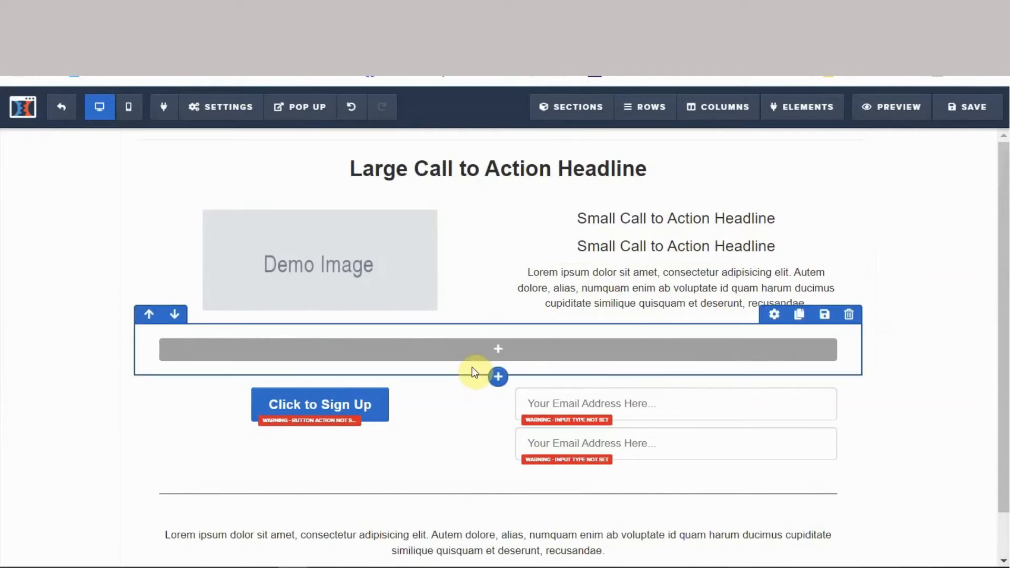
left_click(501, 351)
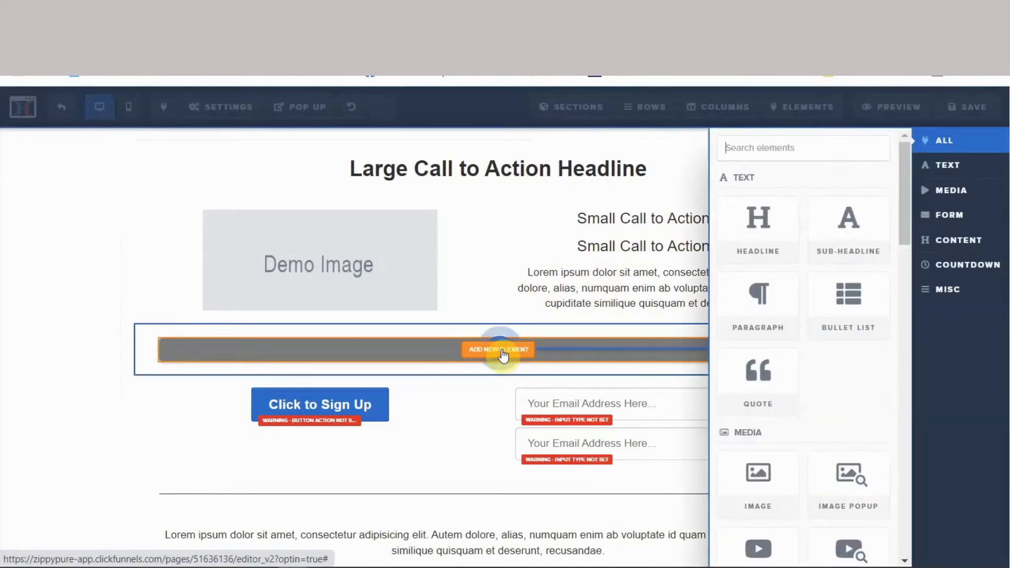
left_click(769, 234)
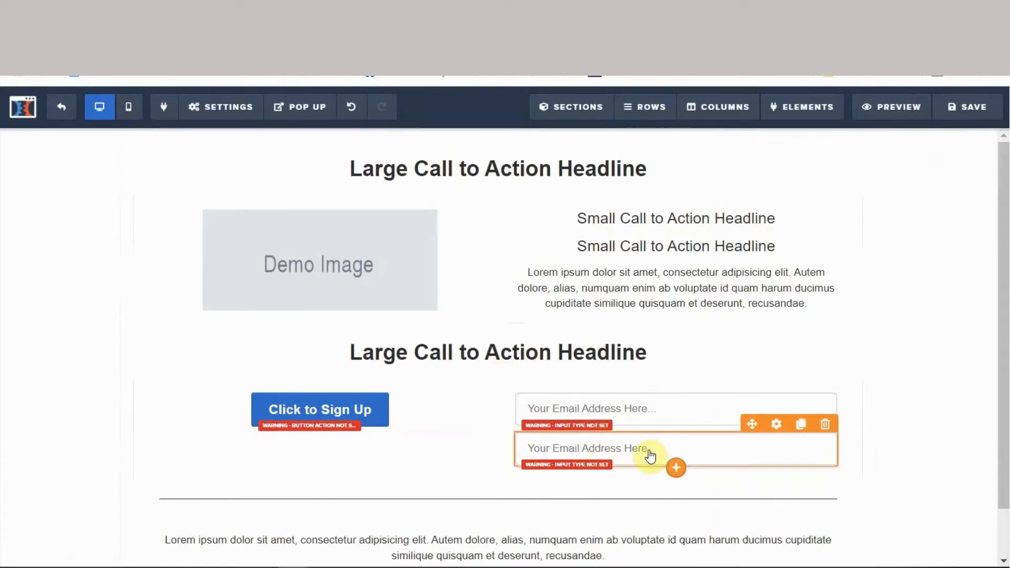
left_click(776, 426)
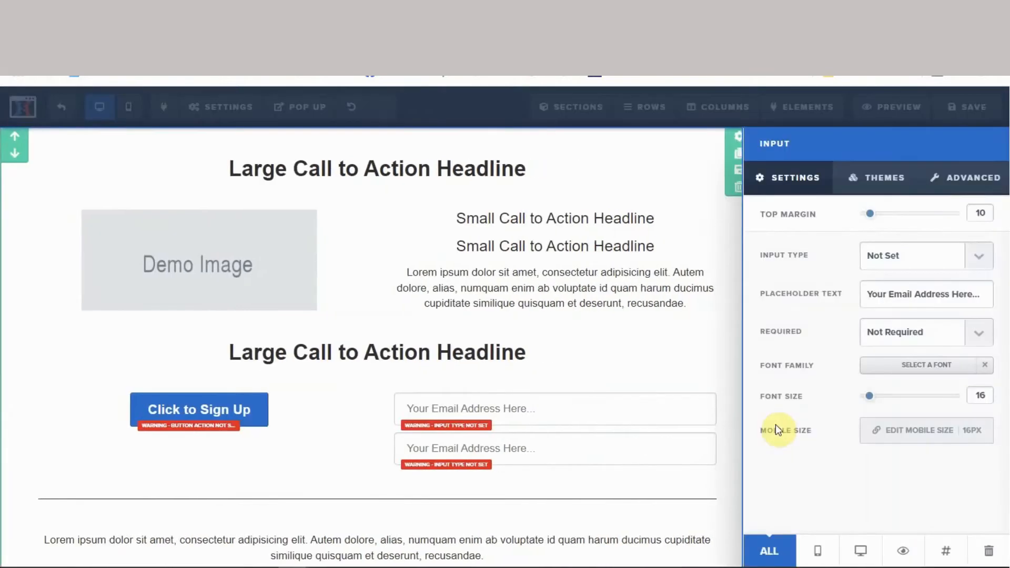
- Change the second input's placeholder to 'Your Full Name Here...' and close its settings
left_click(889, 293)
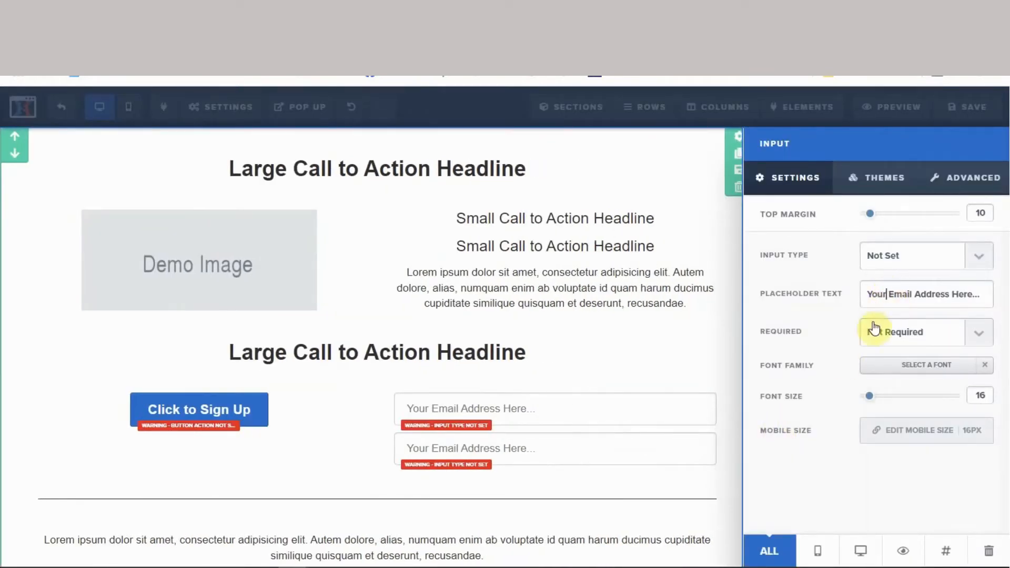
type("Fu")
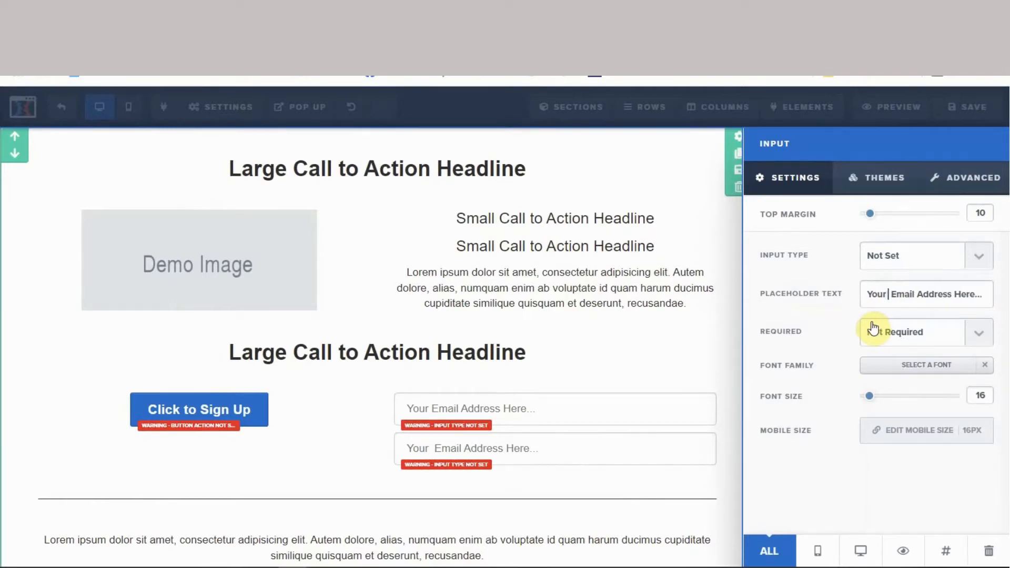
type("ll ")
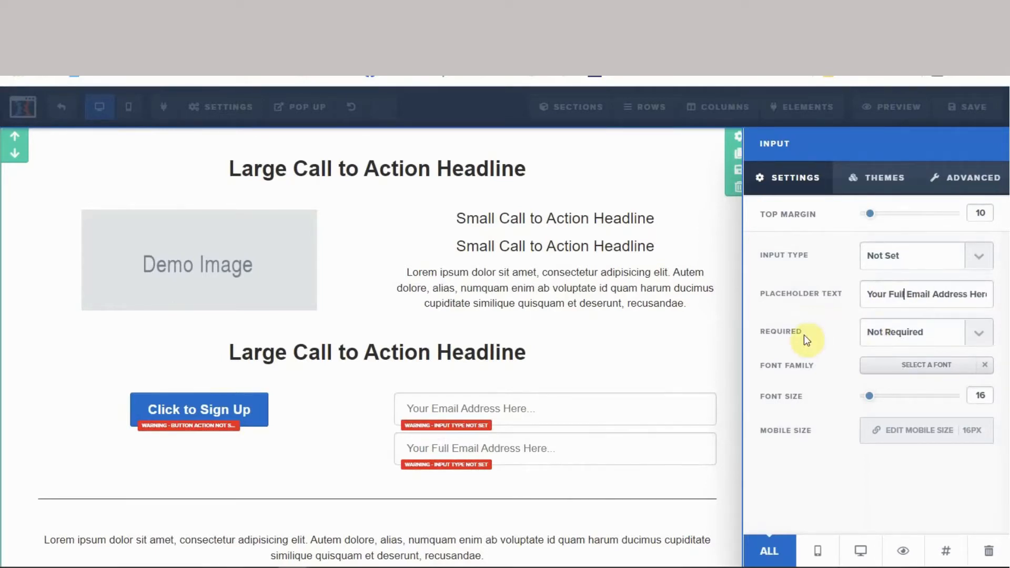
type("Name")
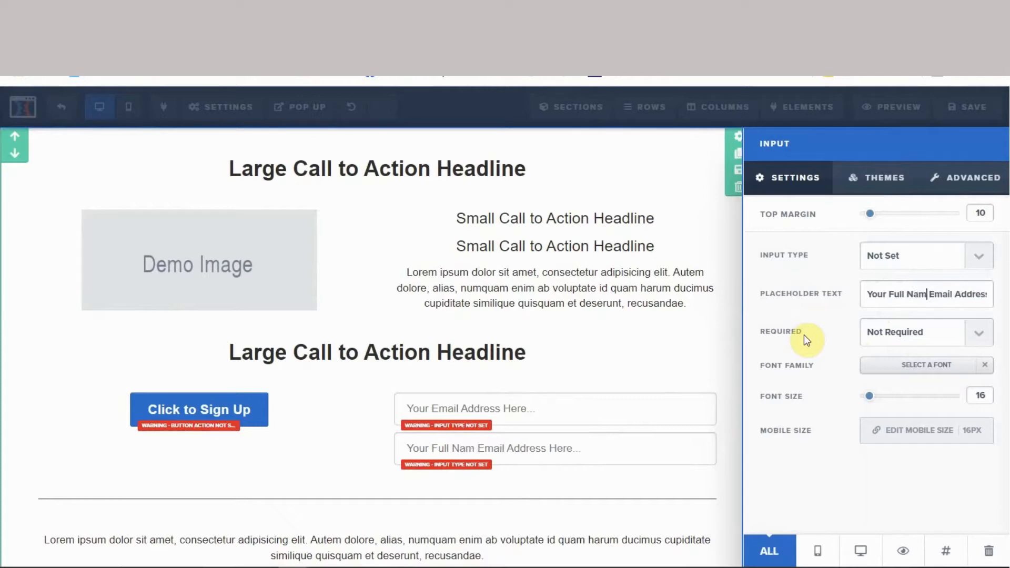
key("Delete")
key("Delete")
key("Delete")
key("Delete")
key("Delete")
key("Delete")
key("Delete")
key("Delete")
key("Delete")
key("Delete")
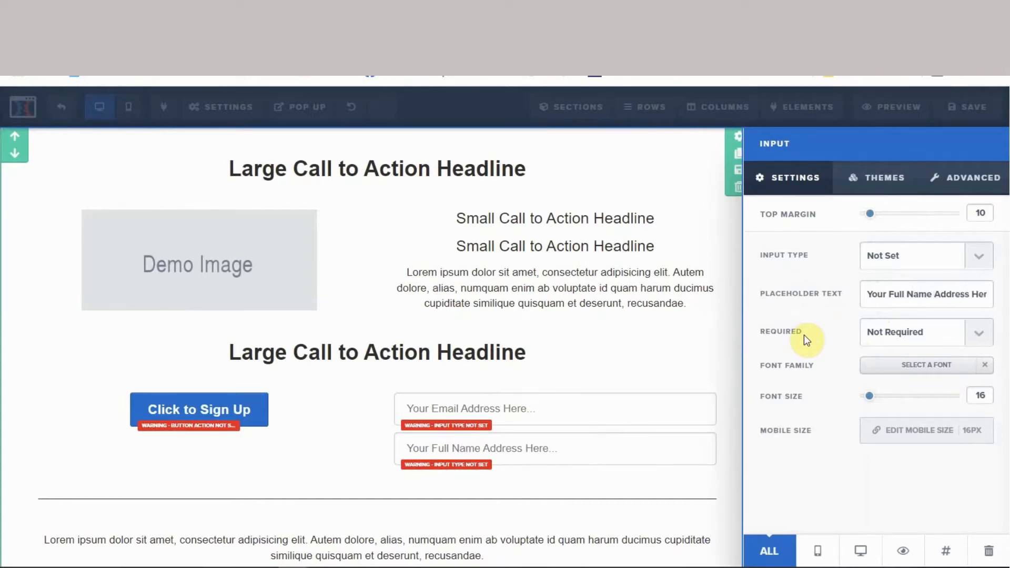
key("Delete")
key("Delete")
key("Delete")
key("Delete")
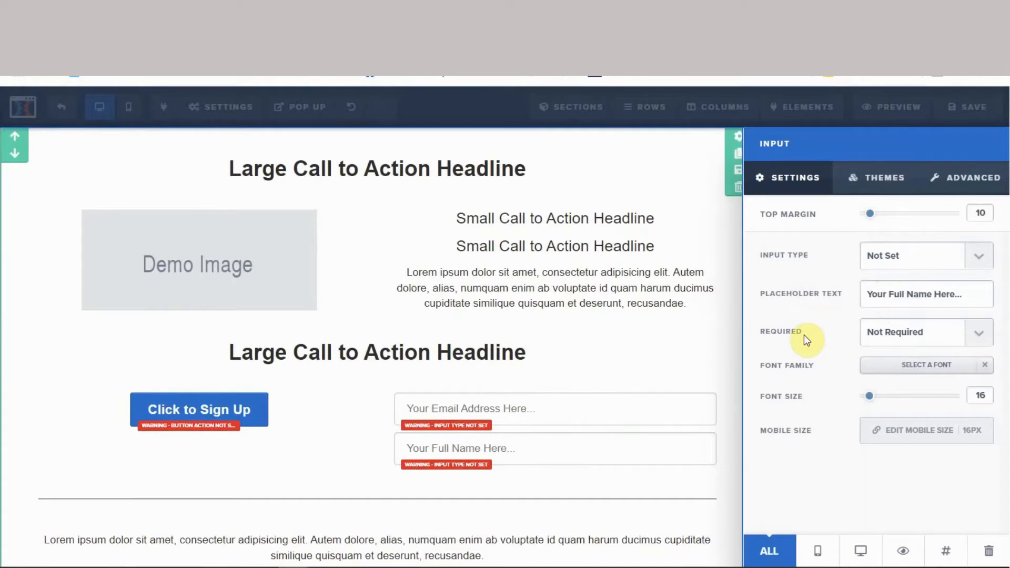
left_click(684, 484)
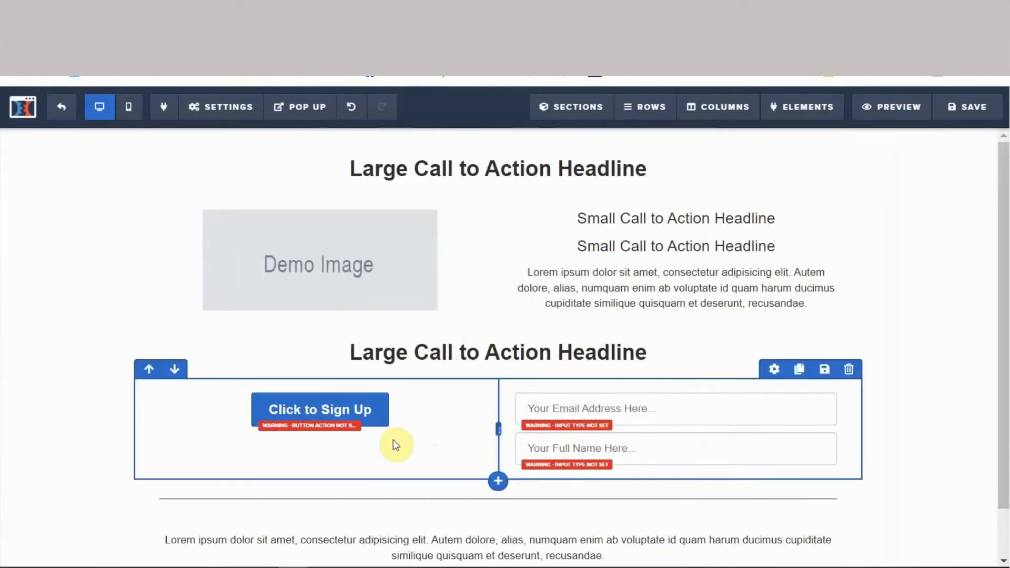
scroll(395, 440, "down", 1)
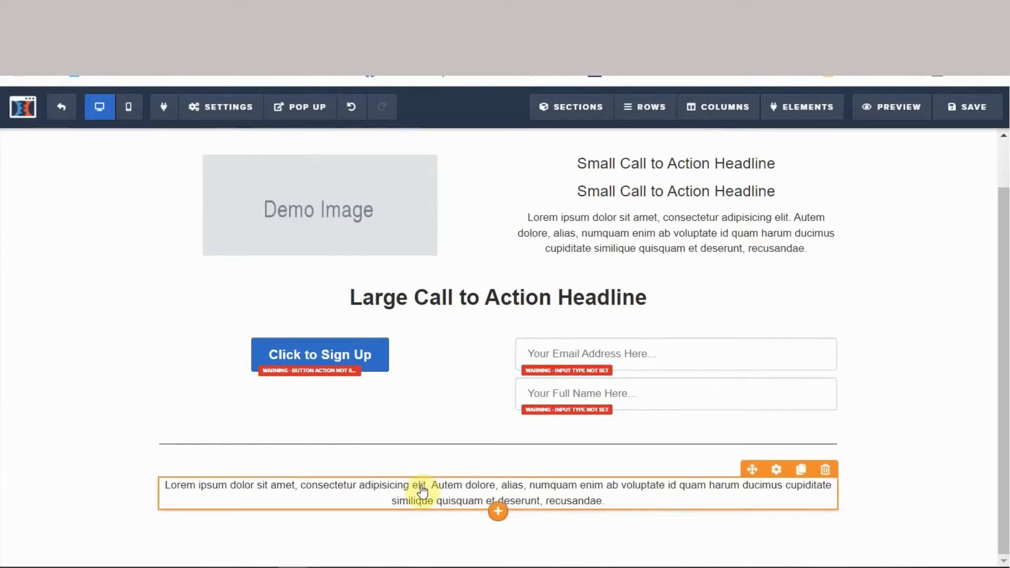
scroll(81, 347, "up", 1)
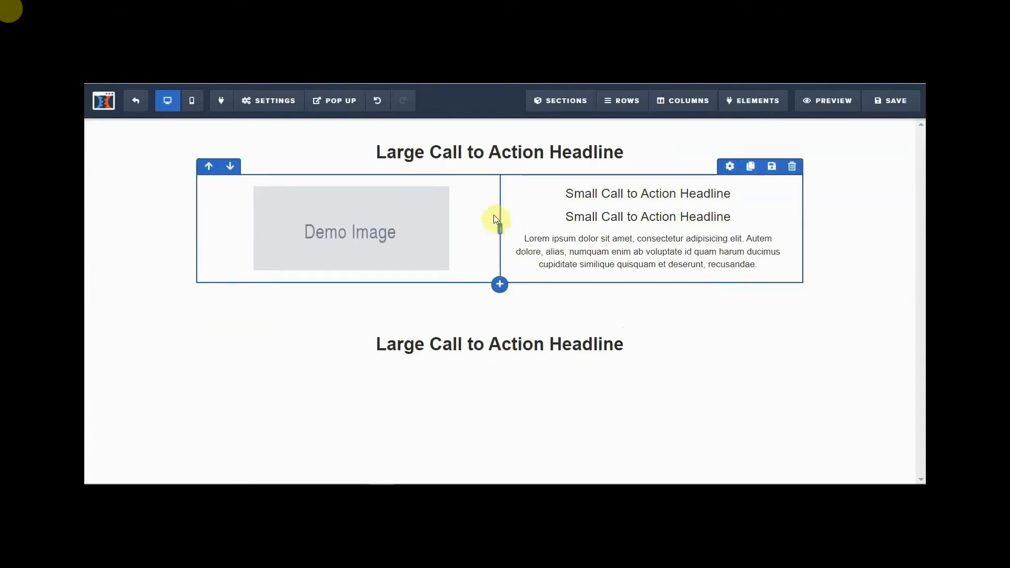
- Replace the top headline text with 'Easy weigh to lose weight without exercise!'
left_click(484, 157)
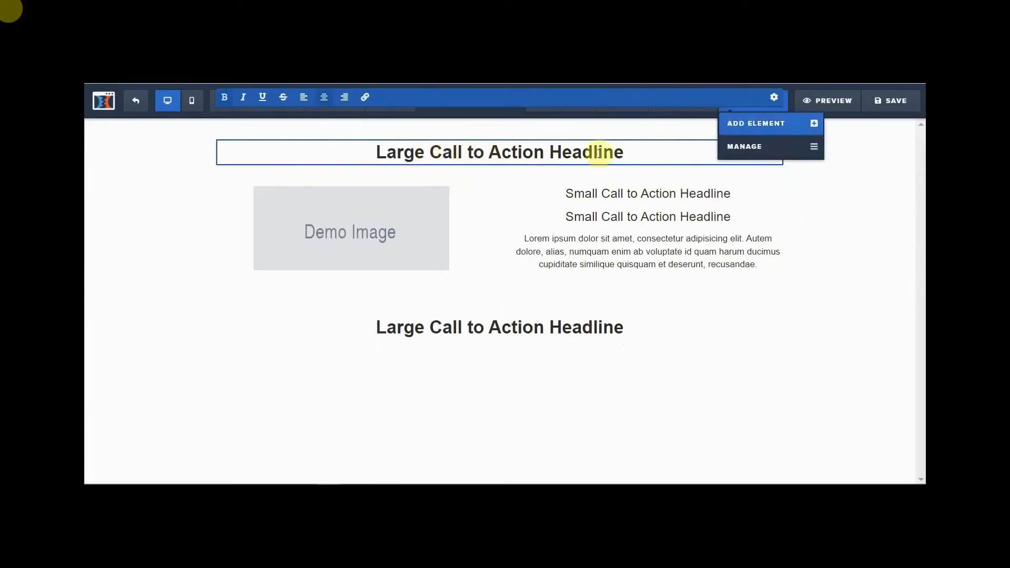
left_click(375, 154)
left_click_drag(375, 153, 632, 152)
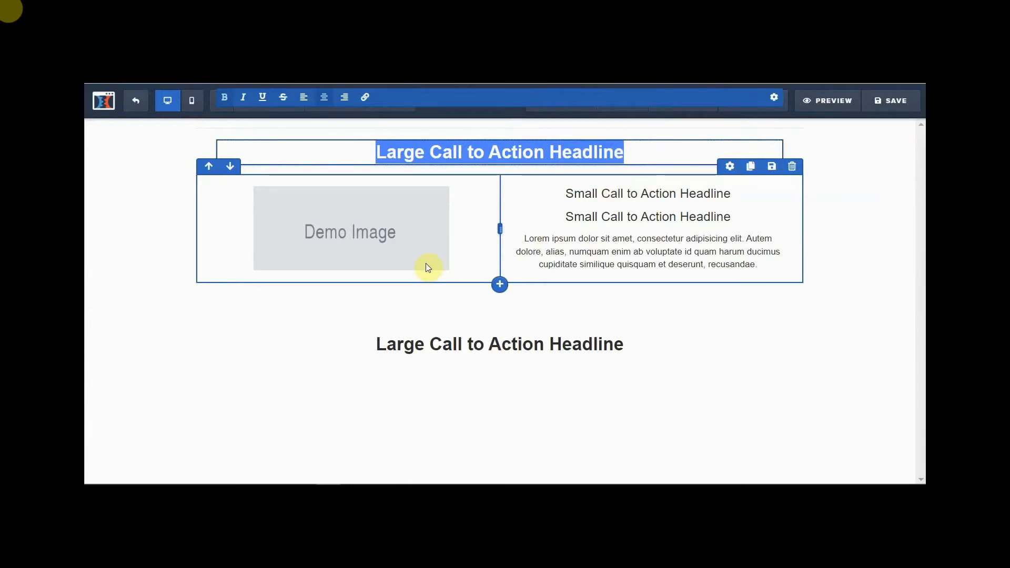
type("Easy ")
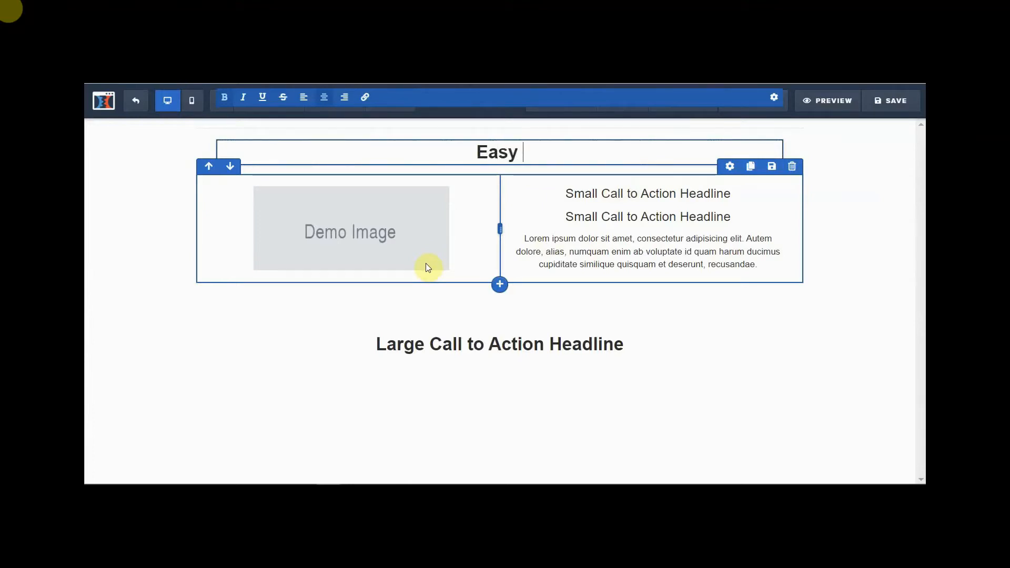
type("weigh ")
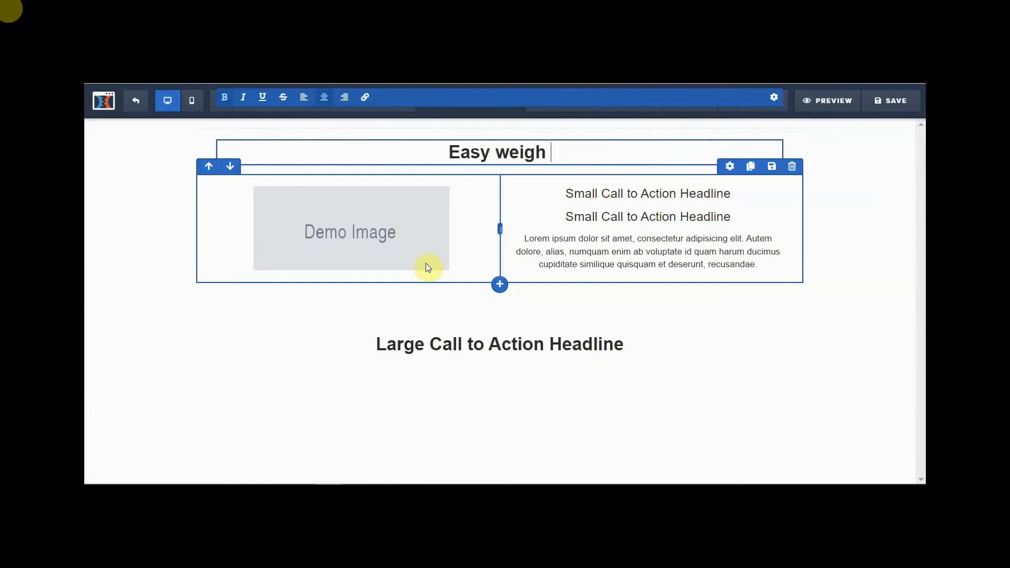
type("to lose w")
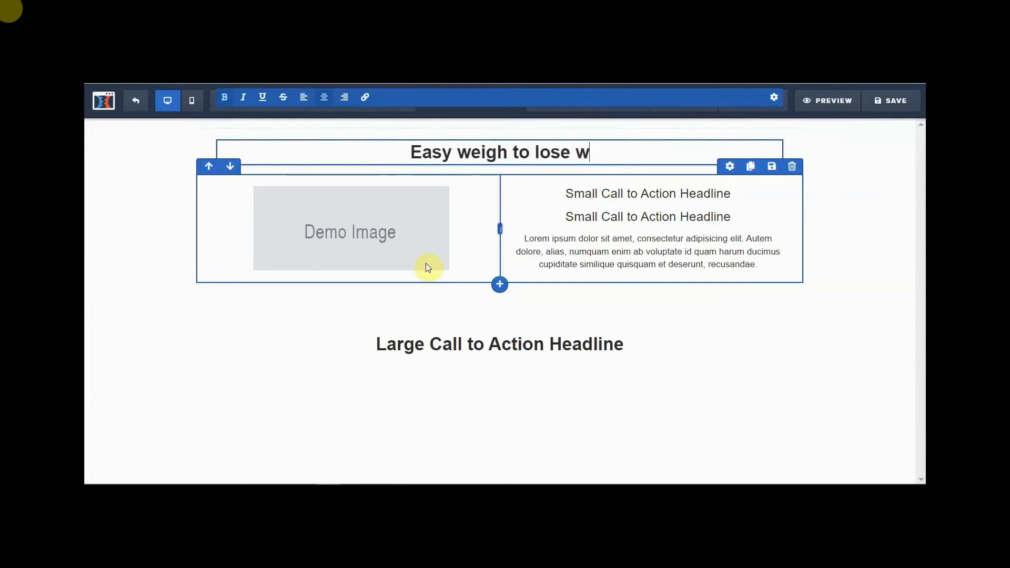
type("eight wi")
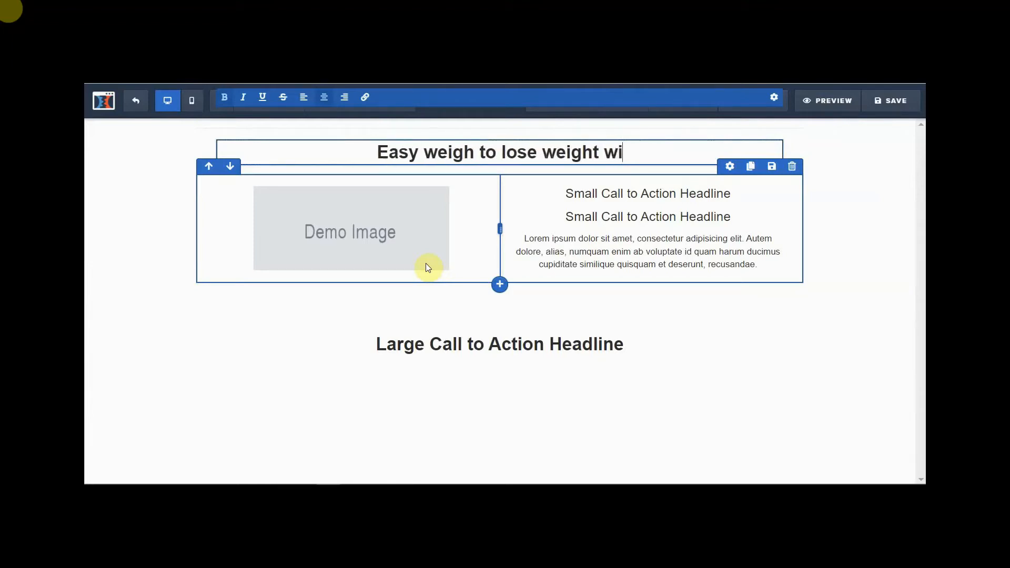
type("thout ")
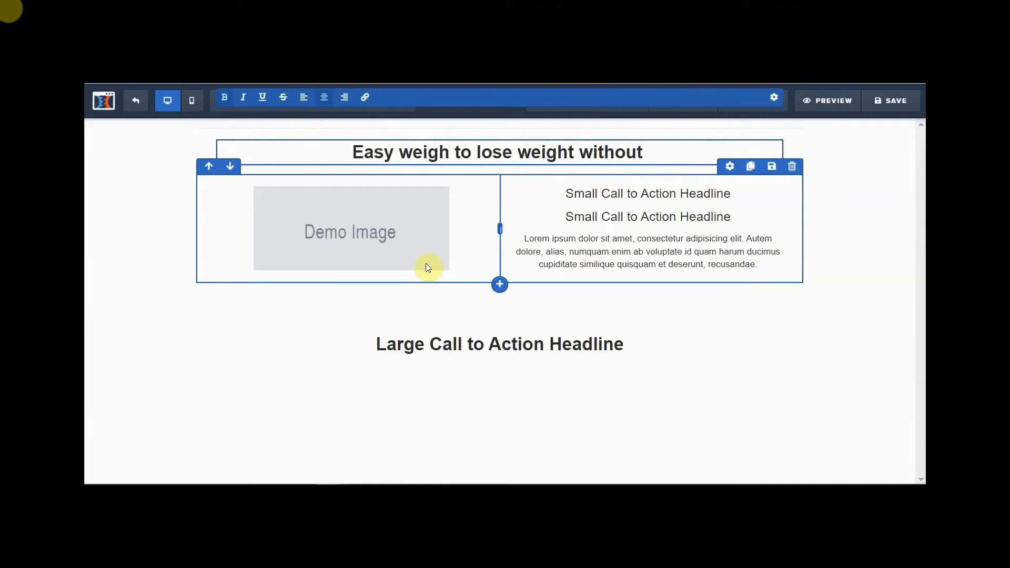
type("exer")
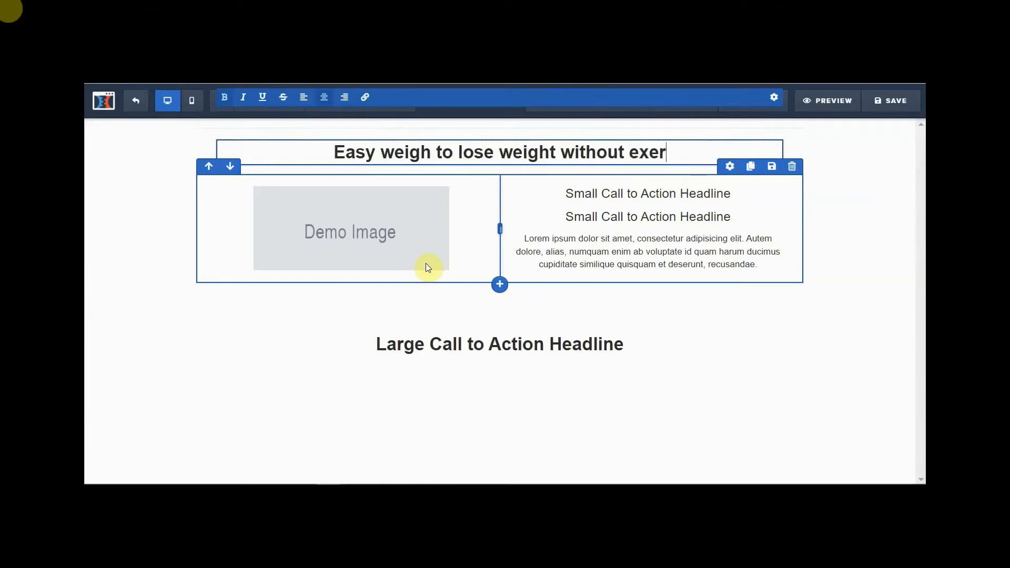
type("cise")
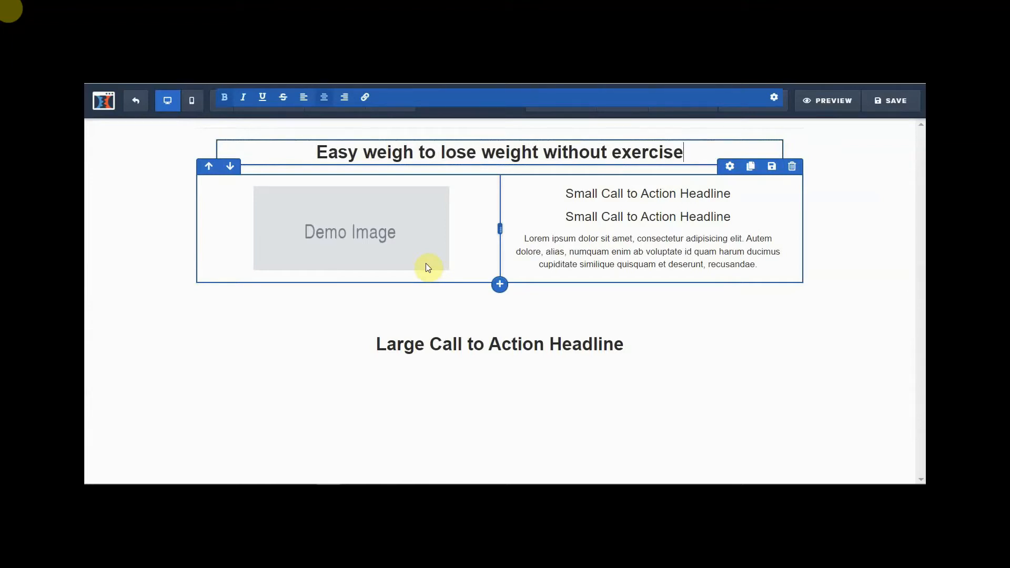
type("!")
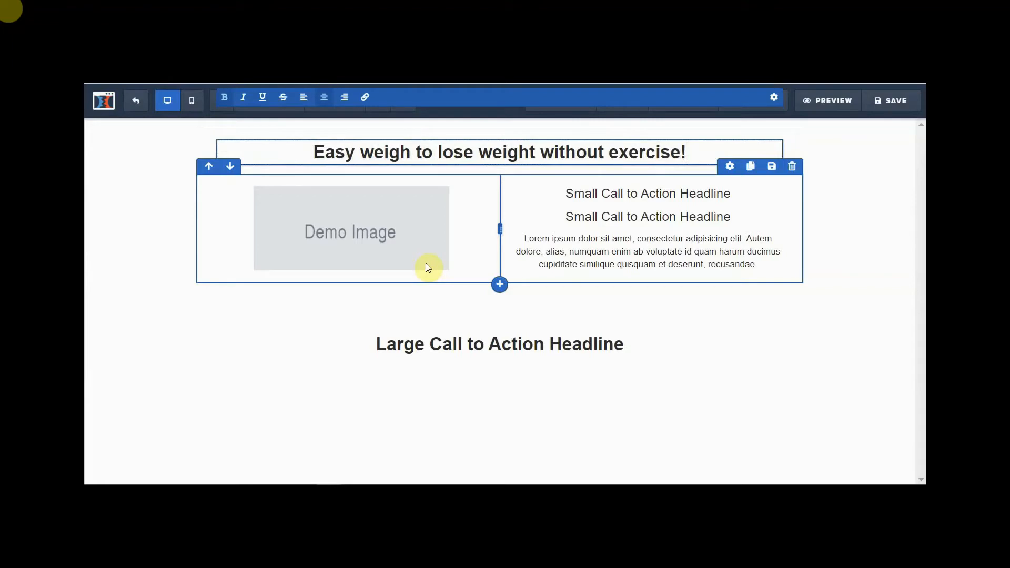
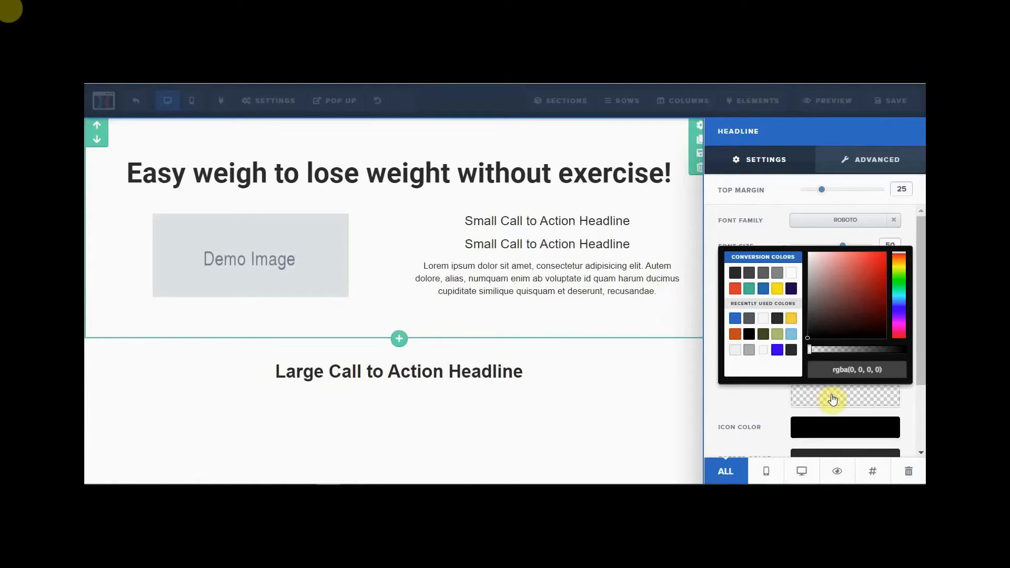
- Give the headline a yellow #ffe300 background and close the colour picker
left_click(777, 288)
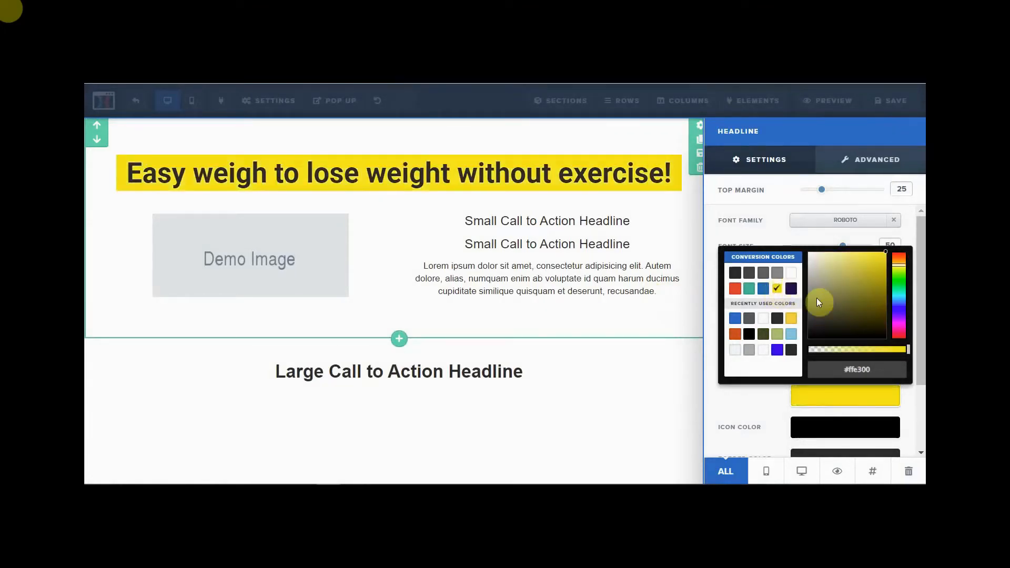
left_click(758, 401)
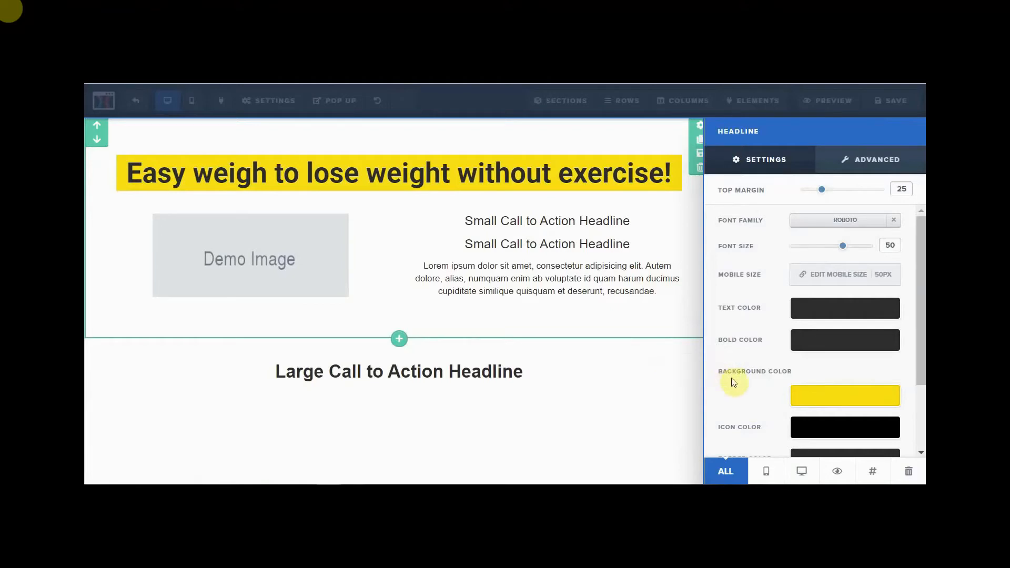
scroll(734, 383, "down", 2)
scroll(720, 327, "down", 1)
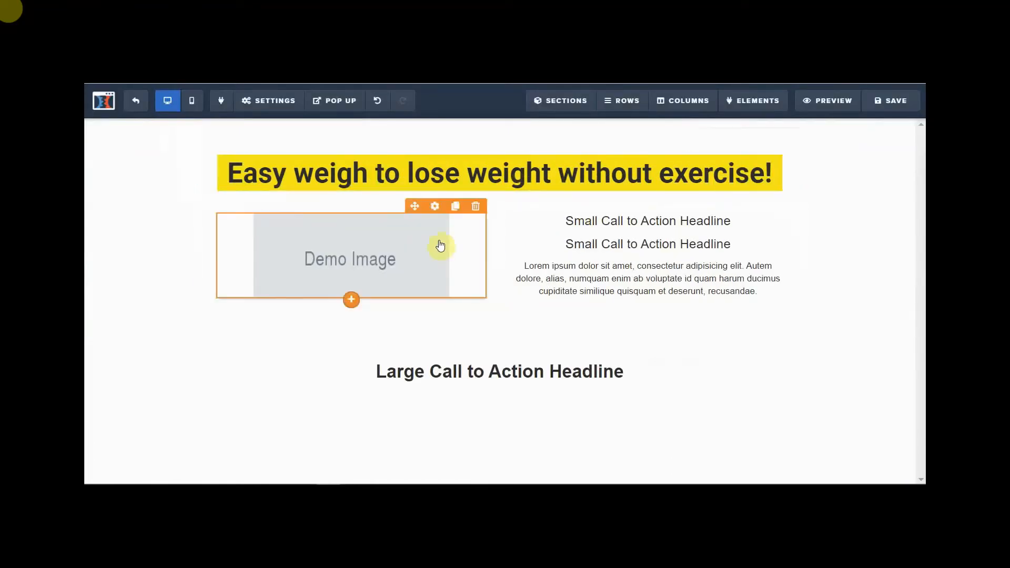
- Swap the grey demo image for the pill-jar photo from Uploaded Images
left_click(434, 206)
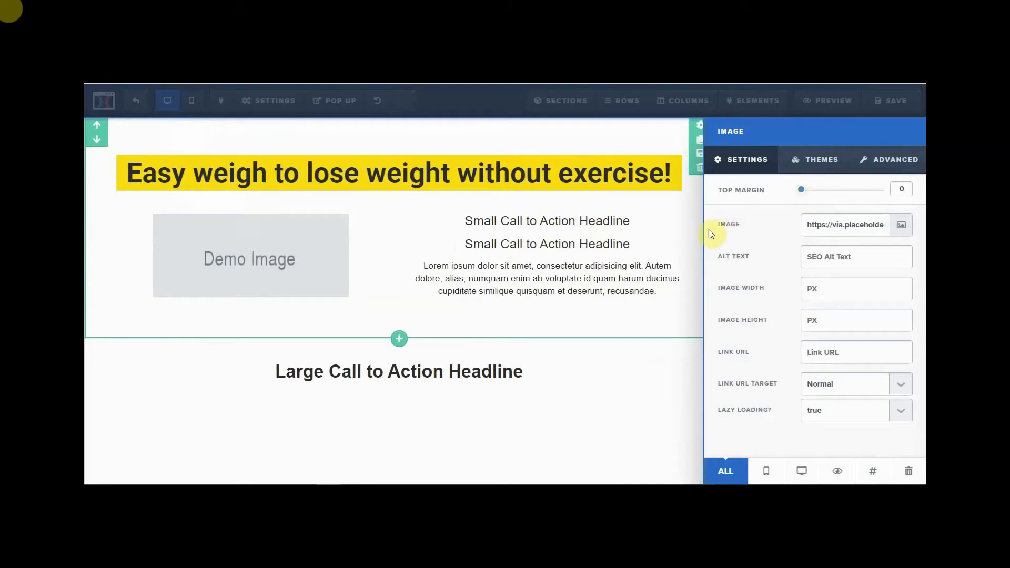
left_click(901, 227)
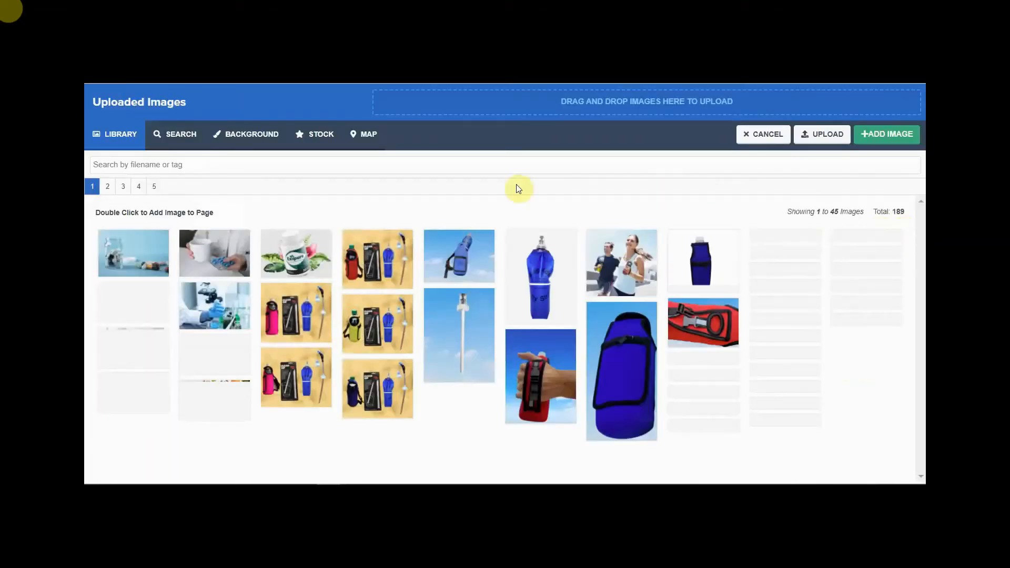
left_click(129, 259)
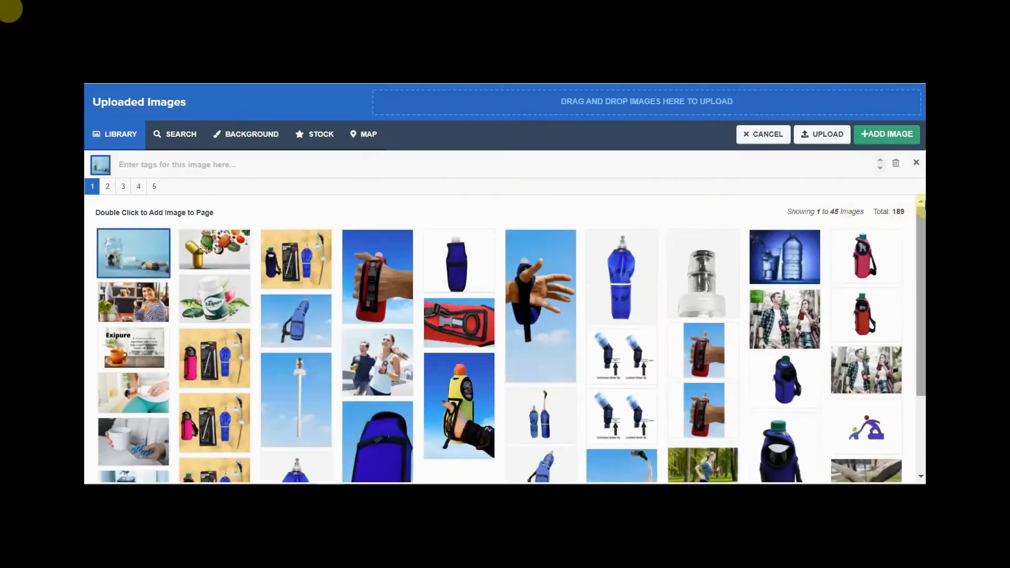
left_click(894, 135)
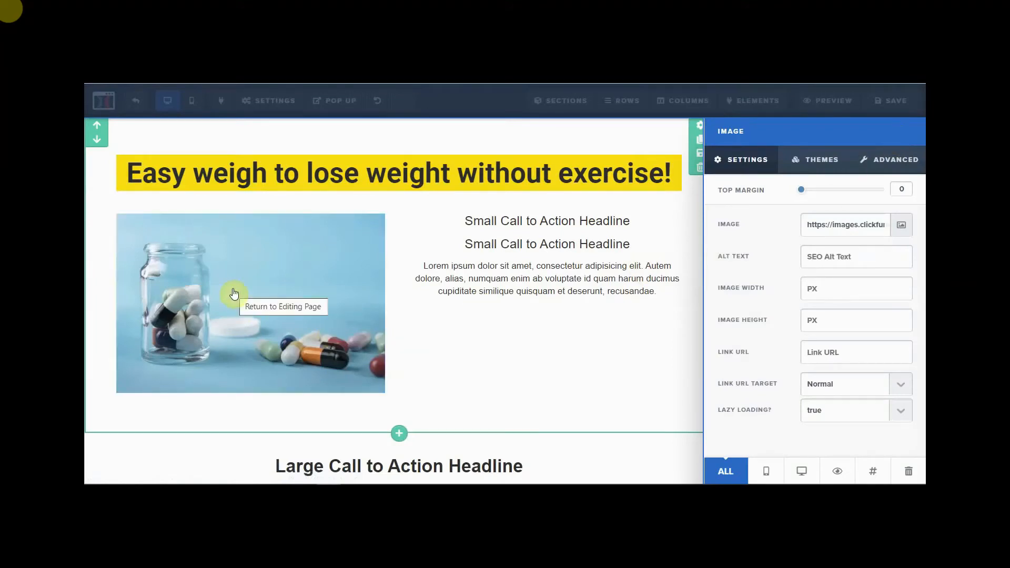
left_click(683, 362)
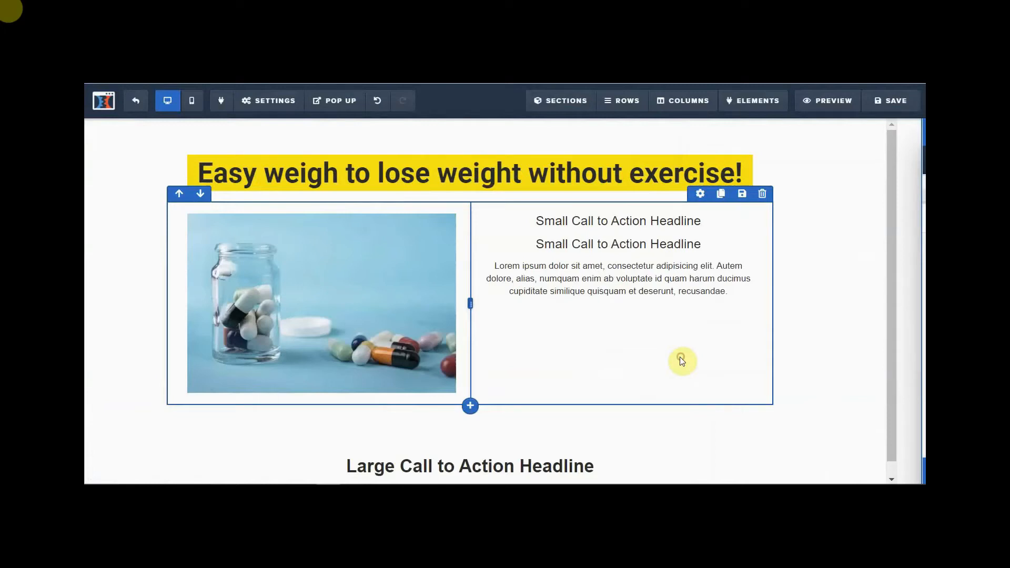
- Select all the text of the first Small Call to Action Headline
left_click(609, 220)
left_click_drag(563, 220, 736, 228)
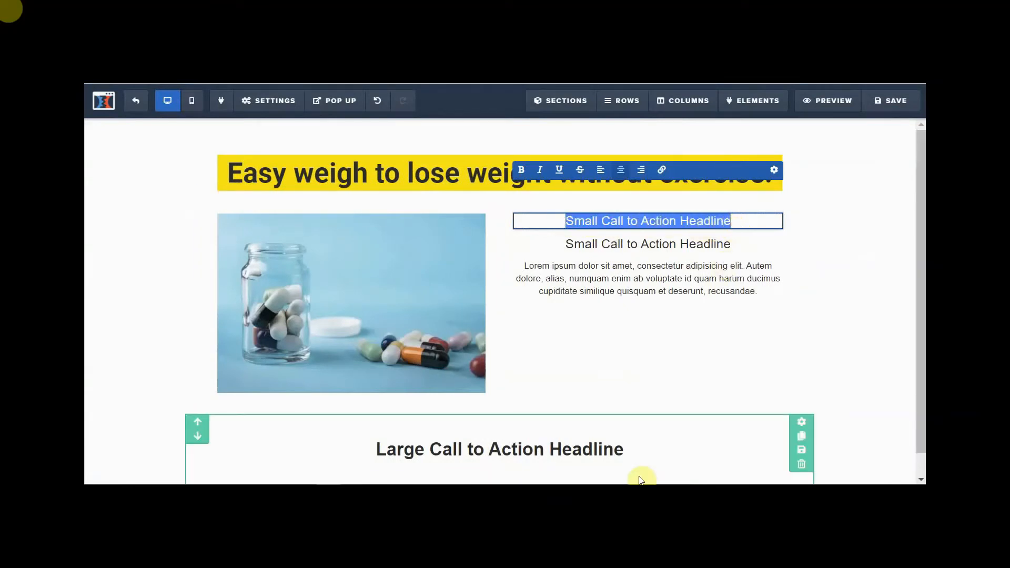
- Type 'ReduceXersize', with a capital X, as the first small headline
type("Reducexersize")
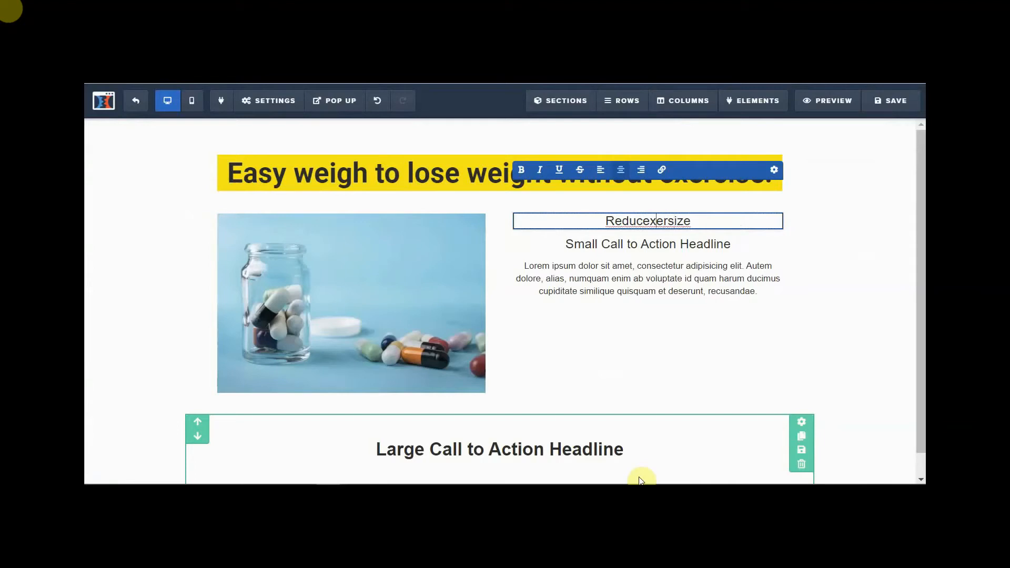
key("BackSpace")
type("X")
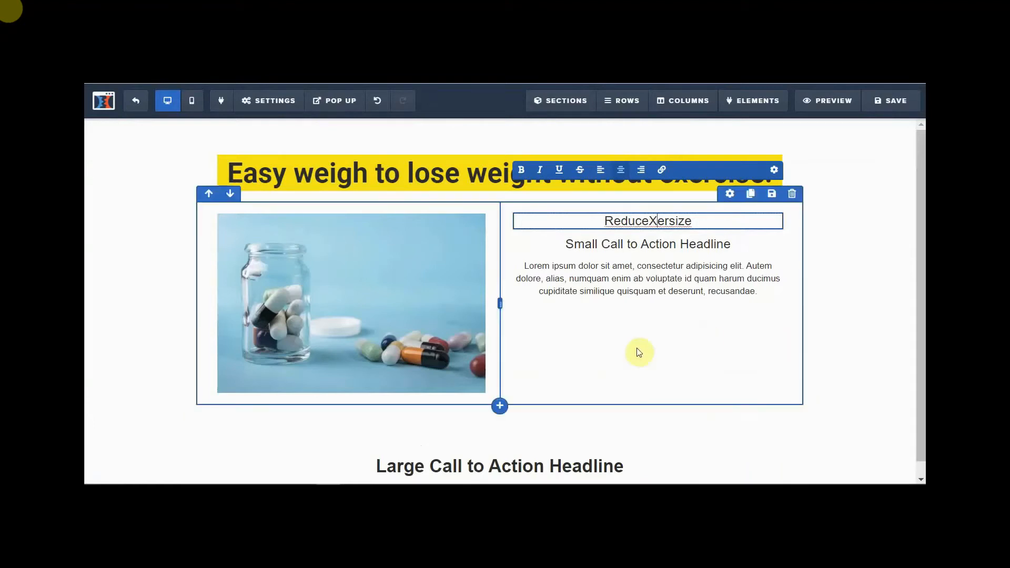
left_click(746, 246)
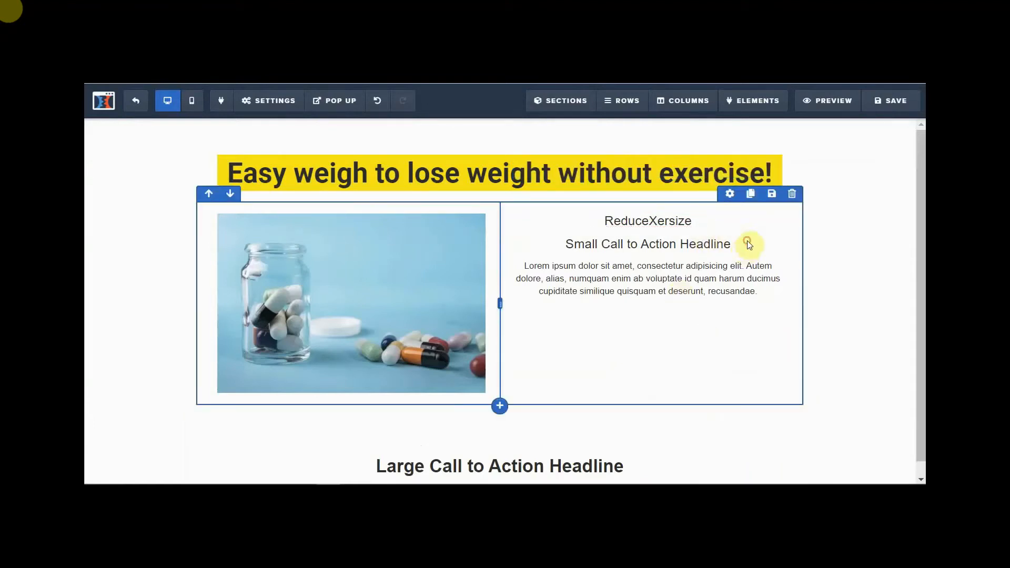
- Overwrite the second small headline with 'Weight Loss Supplement for help in losing weight fast!'
left_click(639, 246)
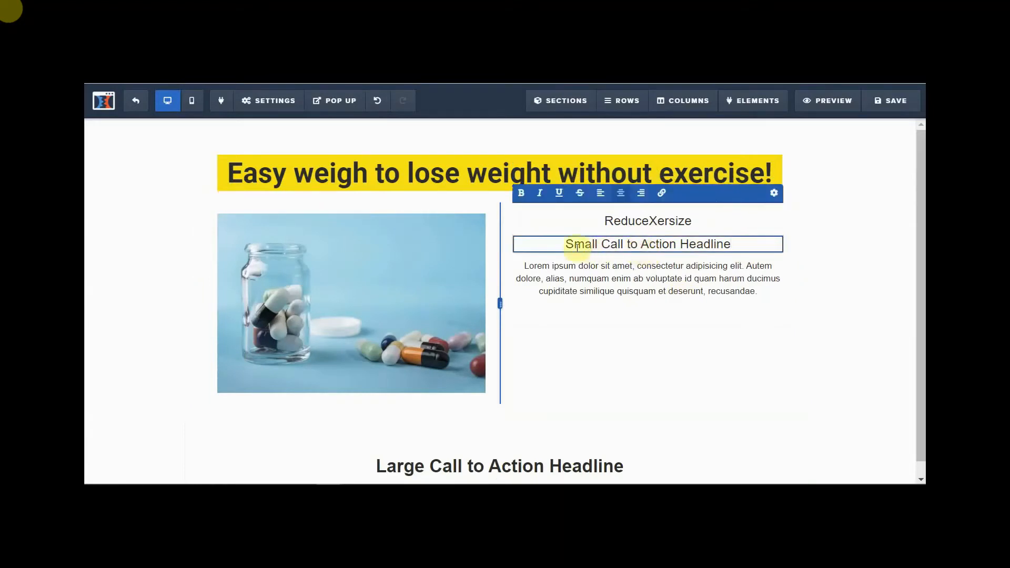
left_click_drag(563, 243, 744, 244)
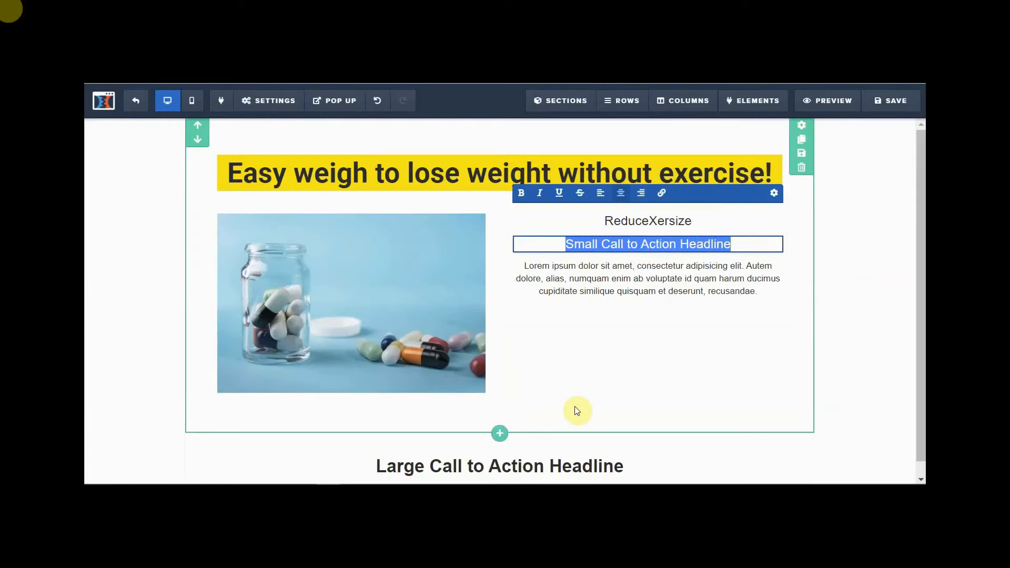
type("Weight ")
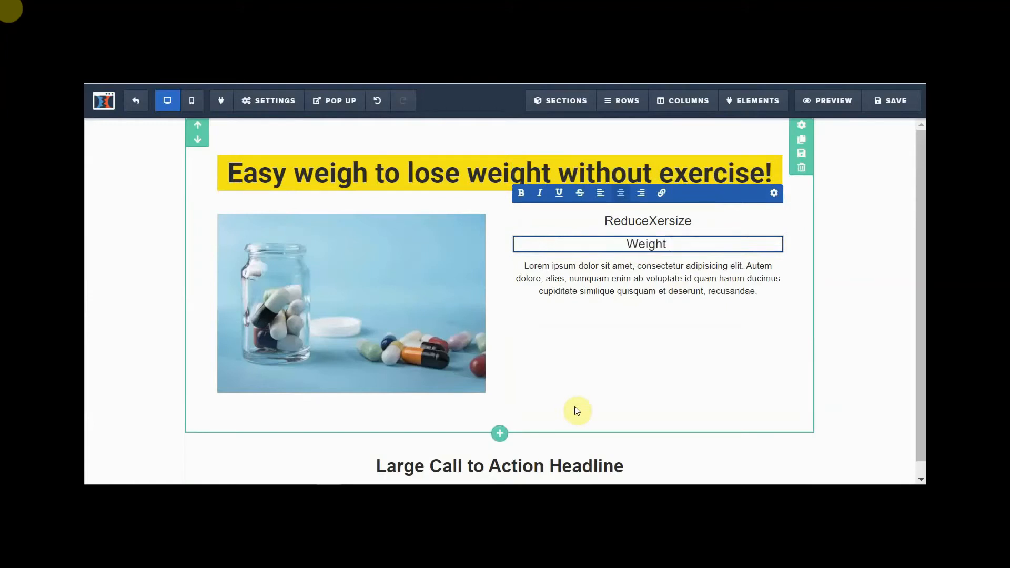
type("Loss ")
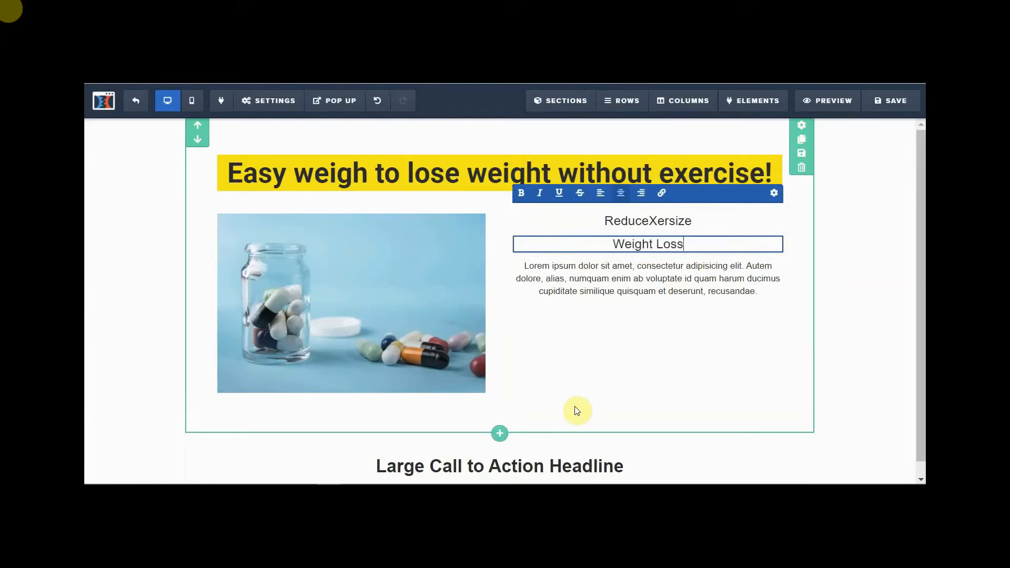
type("Sup")
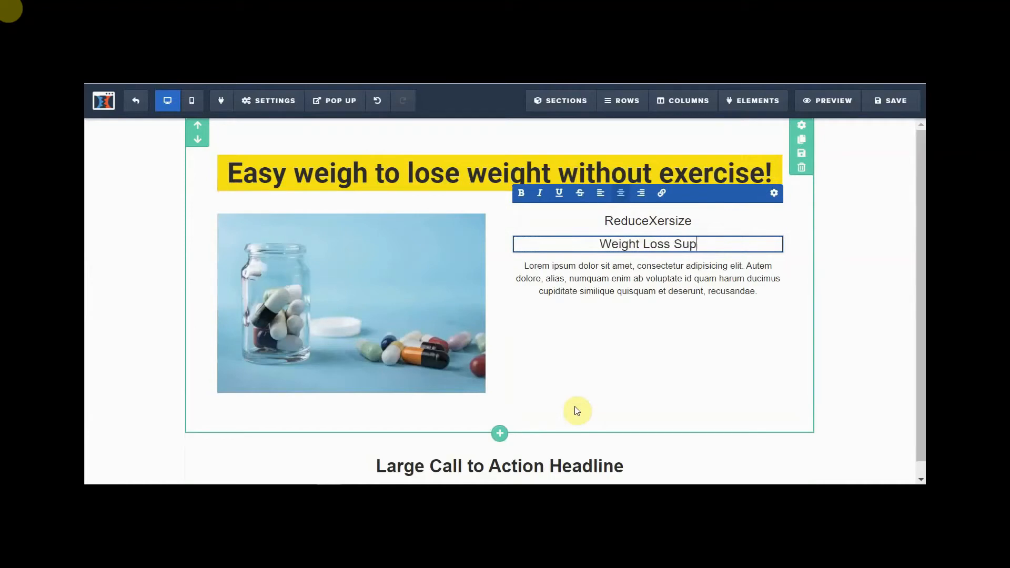
type("plement ")
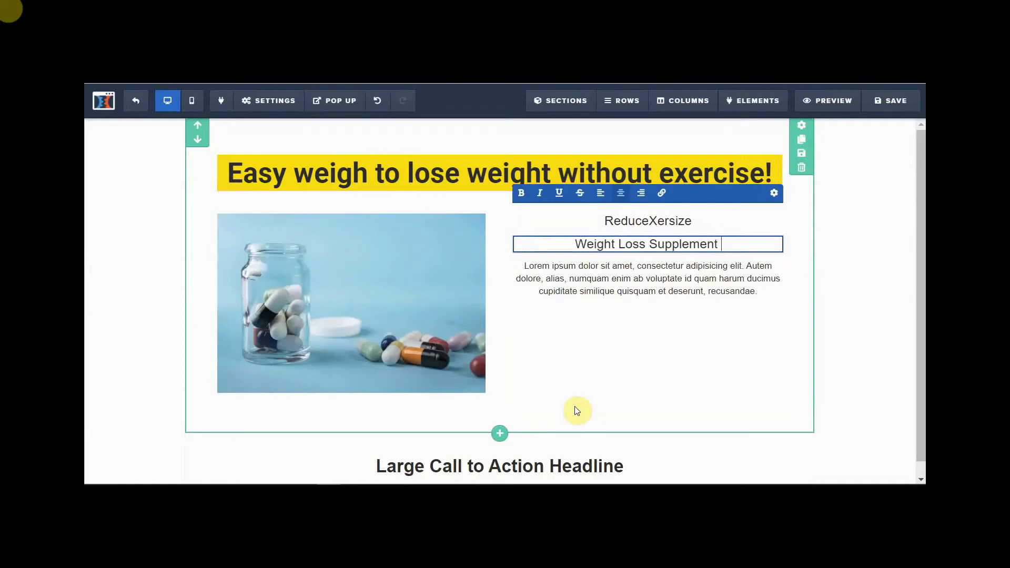
type("for hel")
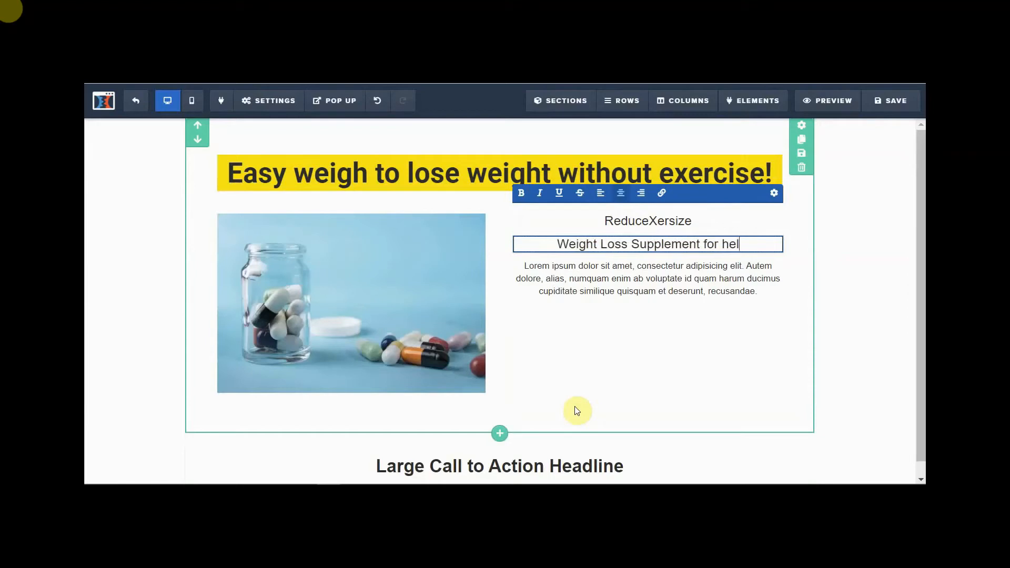
type("p in losi")
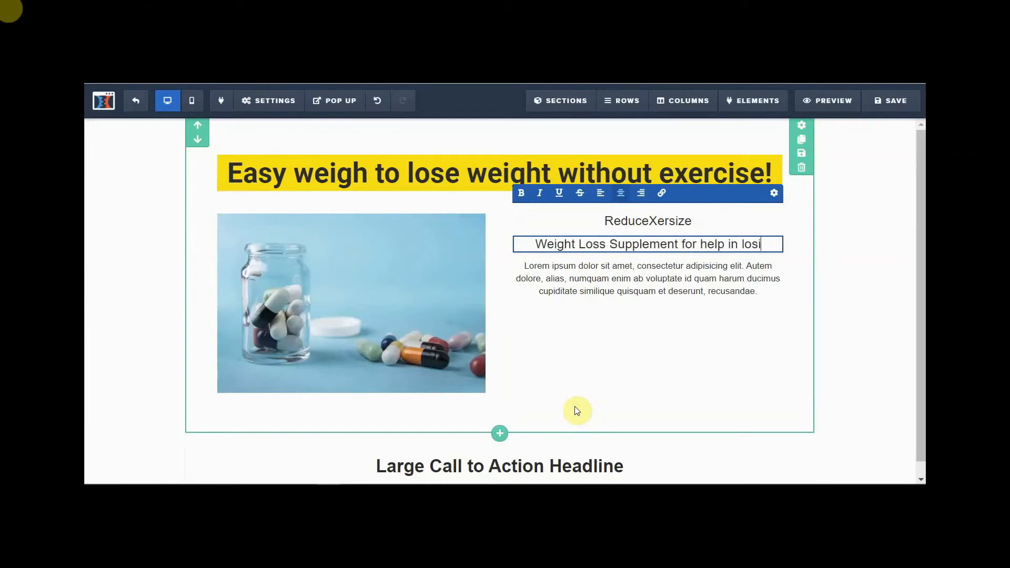
type("ng weight")
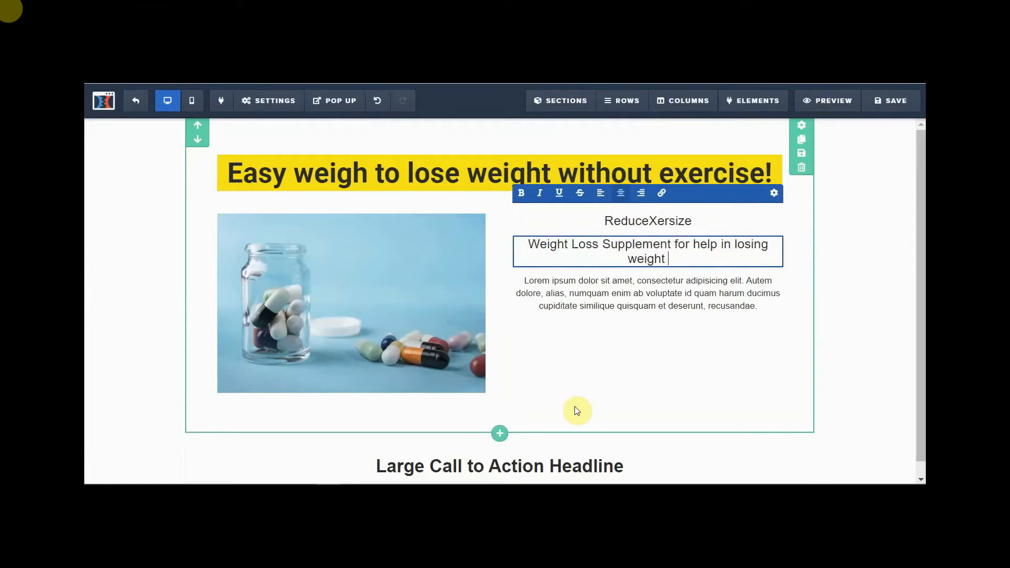
type(" fast!")
- Replace the lorem ipsum with 'When you want to lose weight… those jeans… stashed in the closet'
left_click(577, 337)
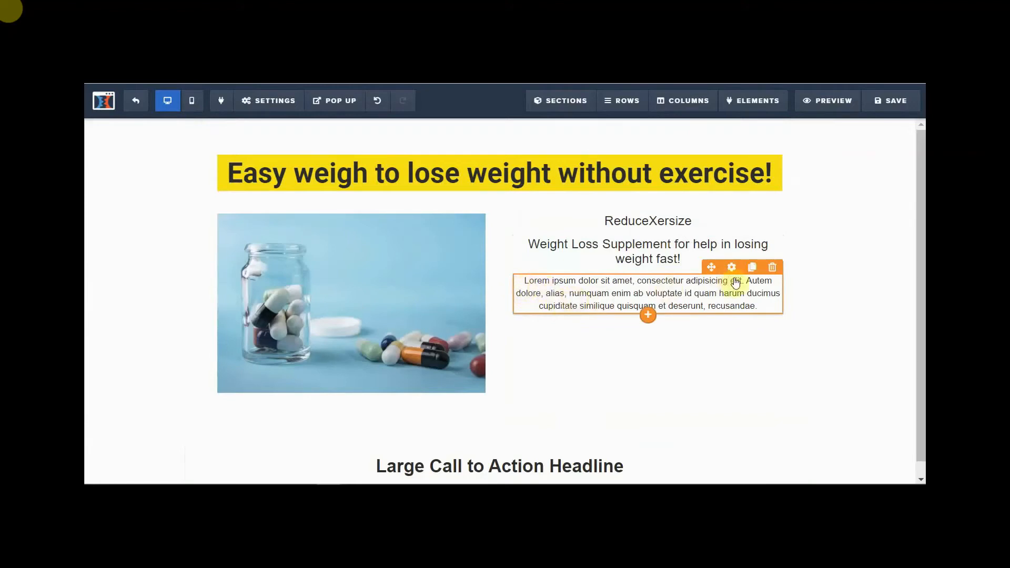
left_click(618, 291)
left_click_drag(525, 280, 762, 309)
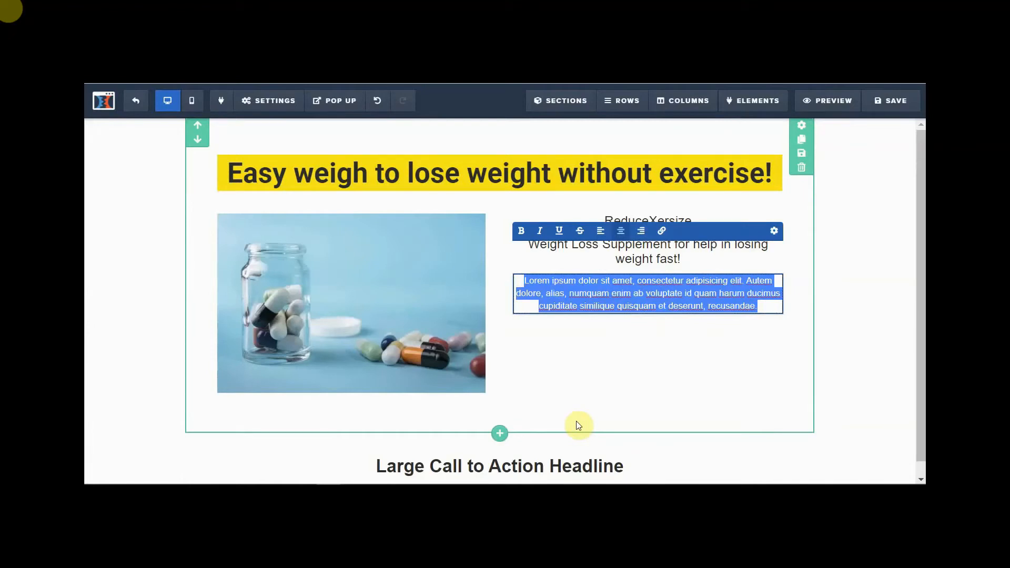
type("W")
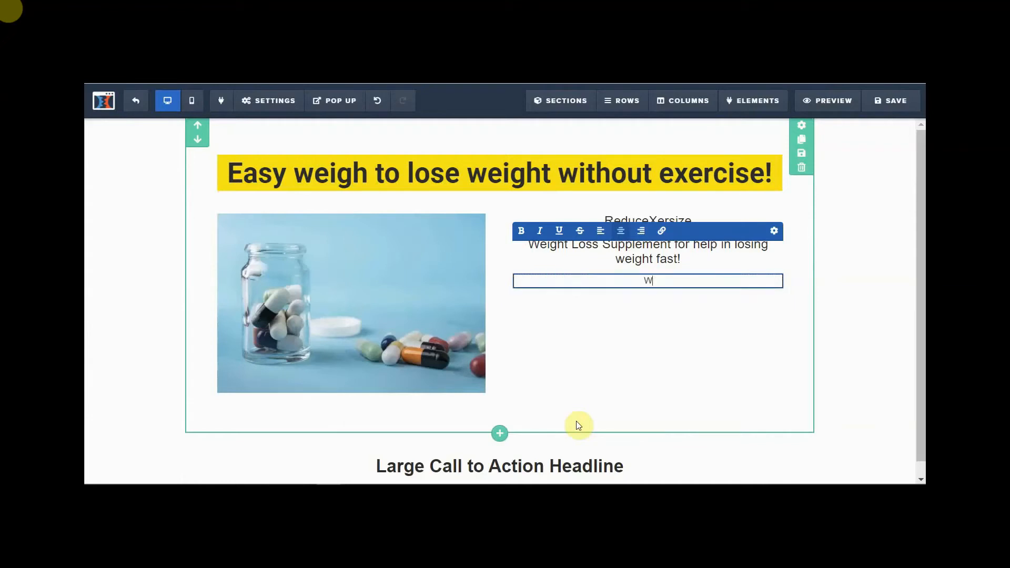
type("hen you want to lose weight to feel better about yhou")
key("BackSpace")
key("BackSpace")
key("BackSpace")
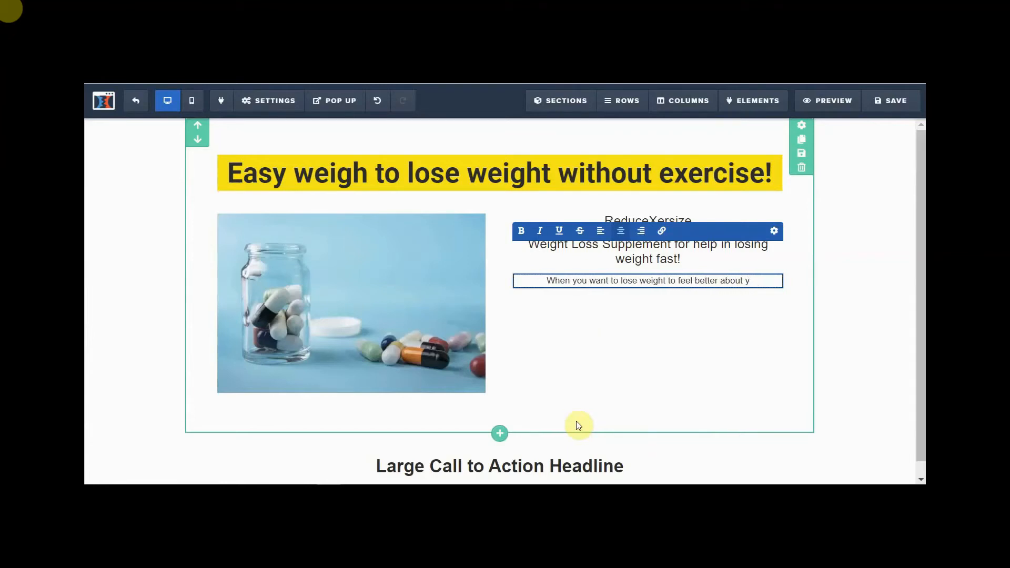
type("ourself or fit into tho")
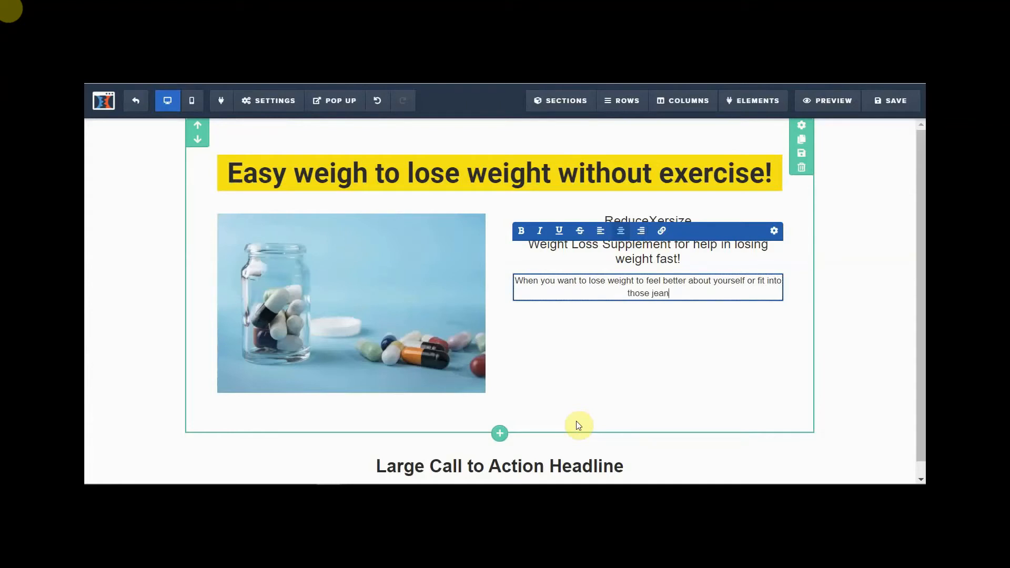
type("se jeans that you haves")
key("BackSpace")
type("st")
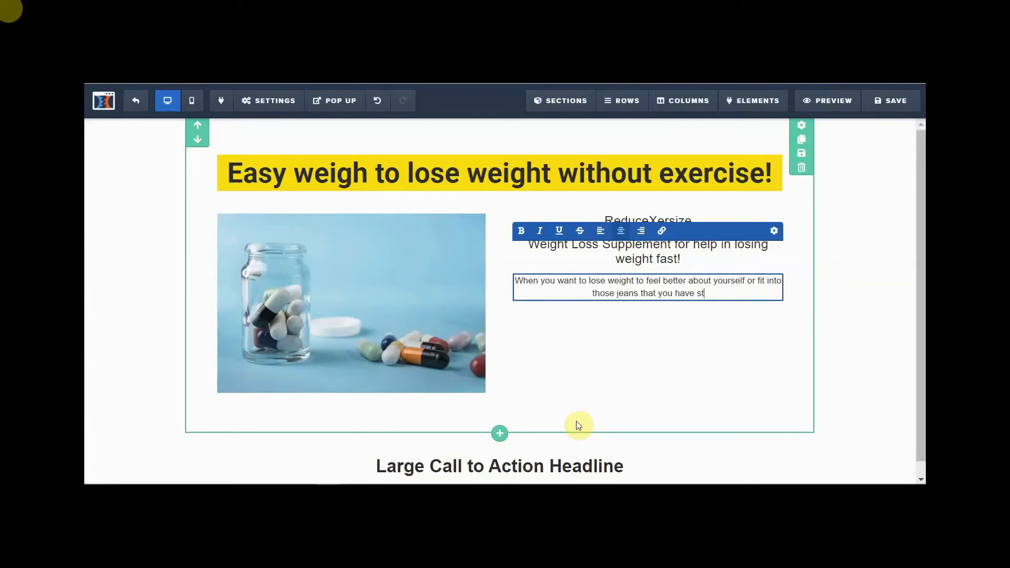
type("ashed")
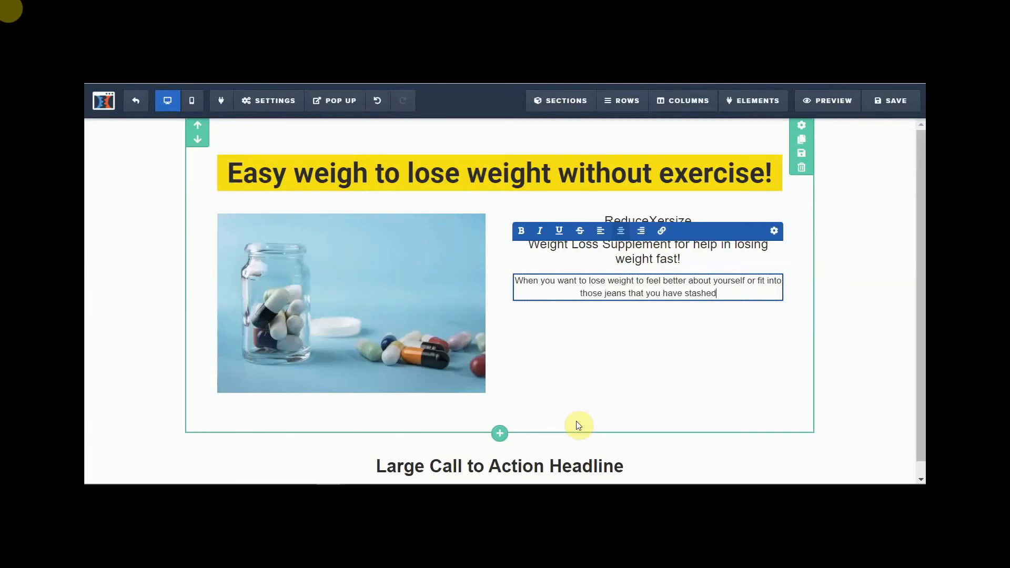
type(" in the c")
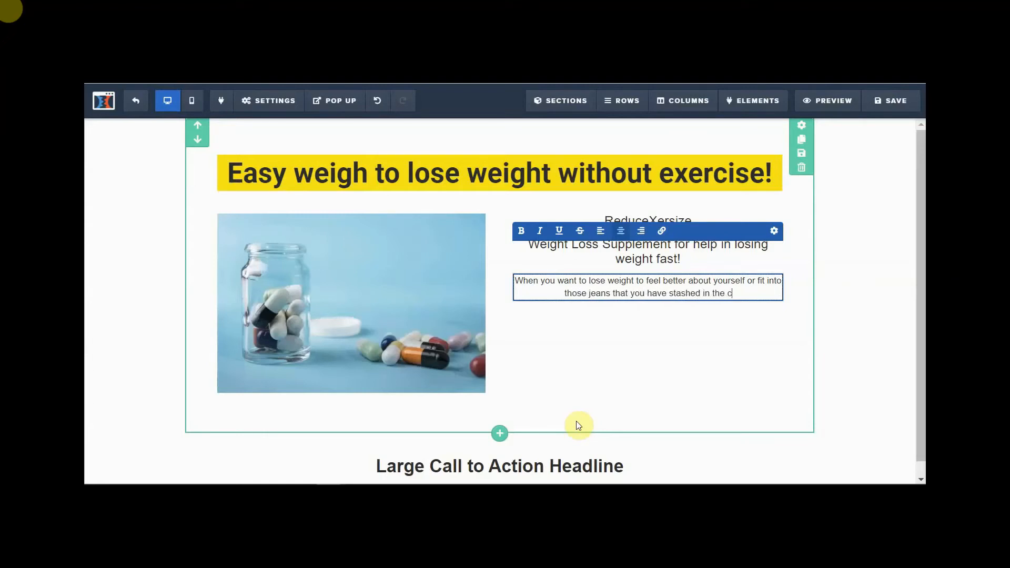
type("loset")
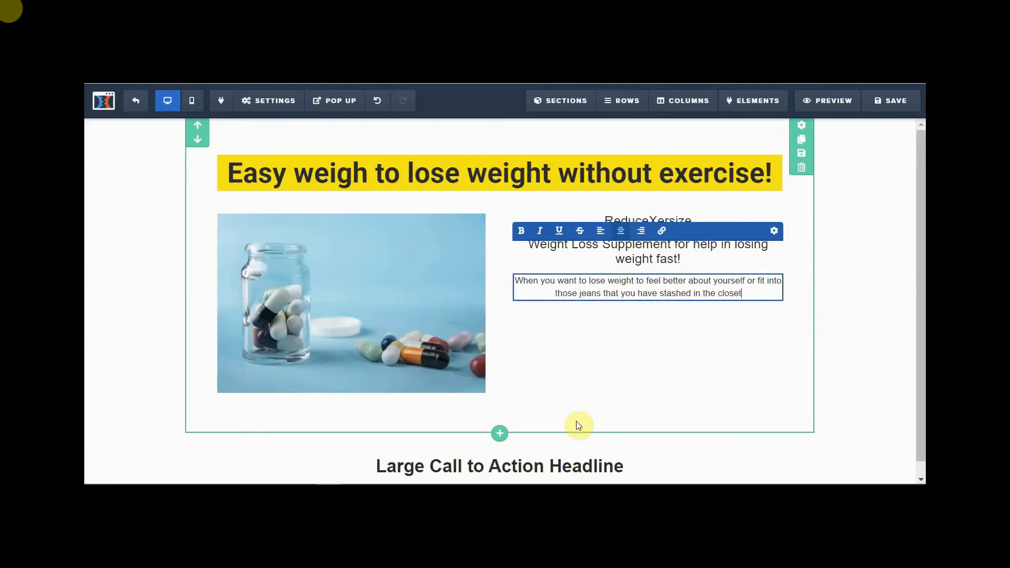
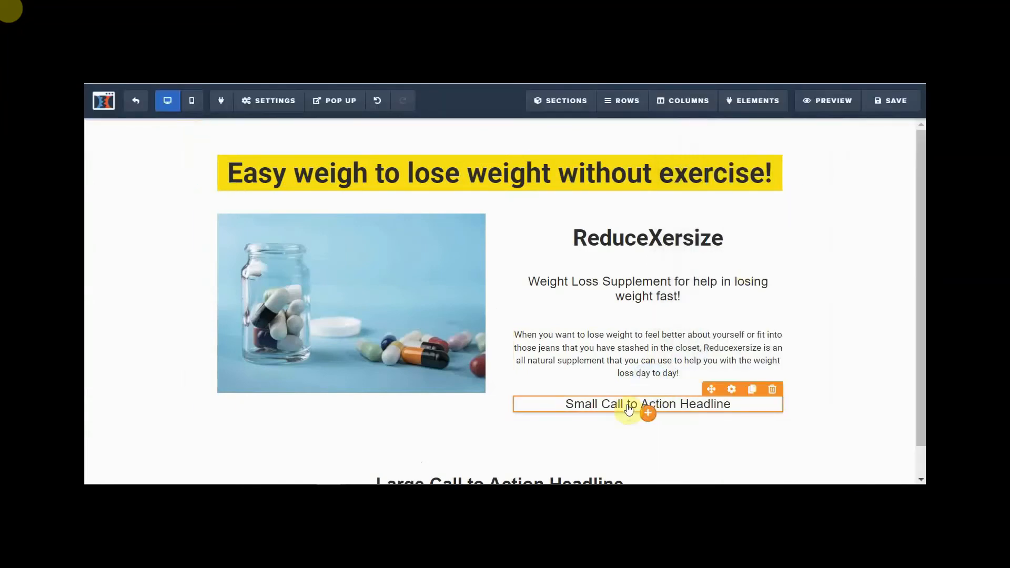
- Replace the placeholder sub-headline with 'Clinically researched this product is safe to use… weight loss goals'
left_click(564, 408)
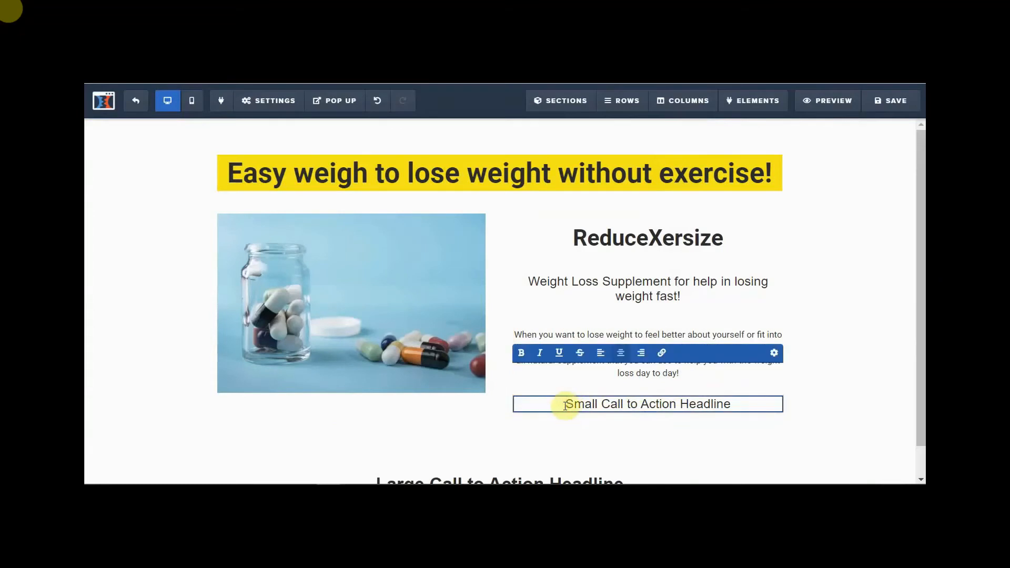
left_click_drag(565, 405, 746, 409)
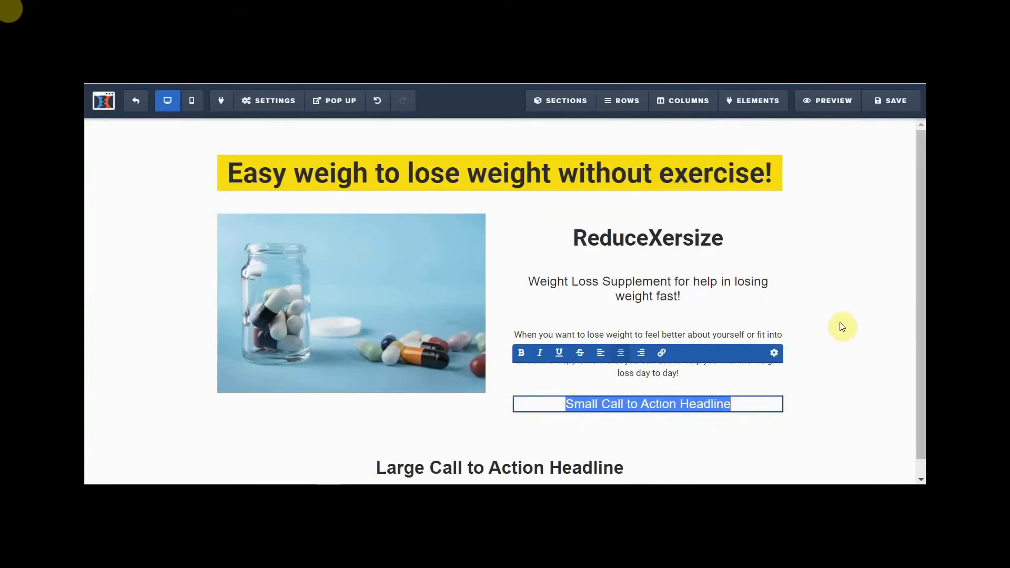
type("Cl")
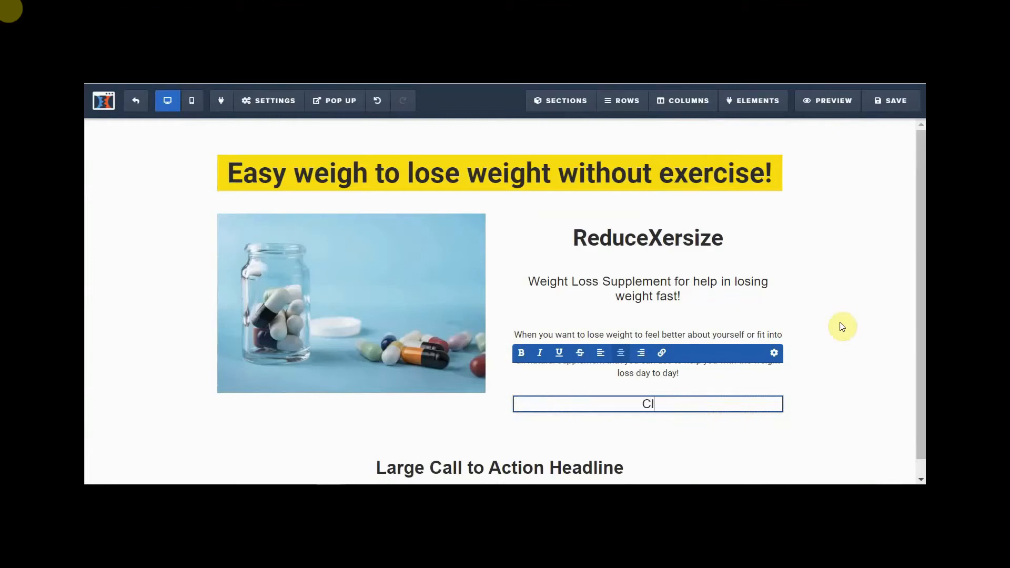
type("inically researched")
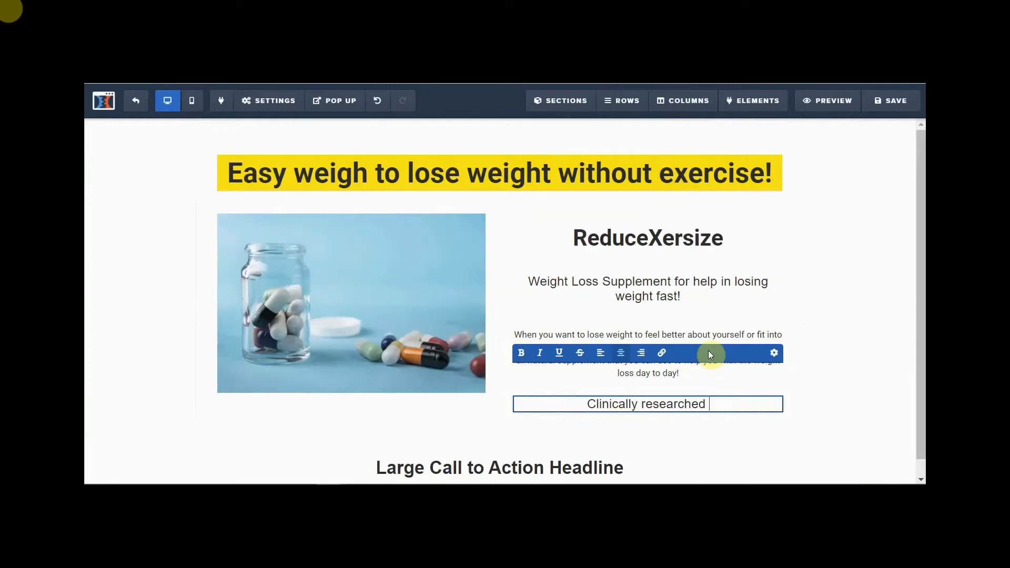
type("this")
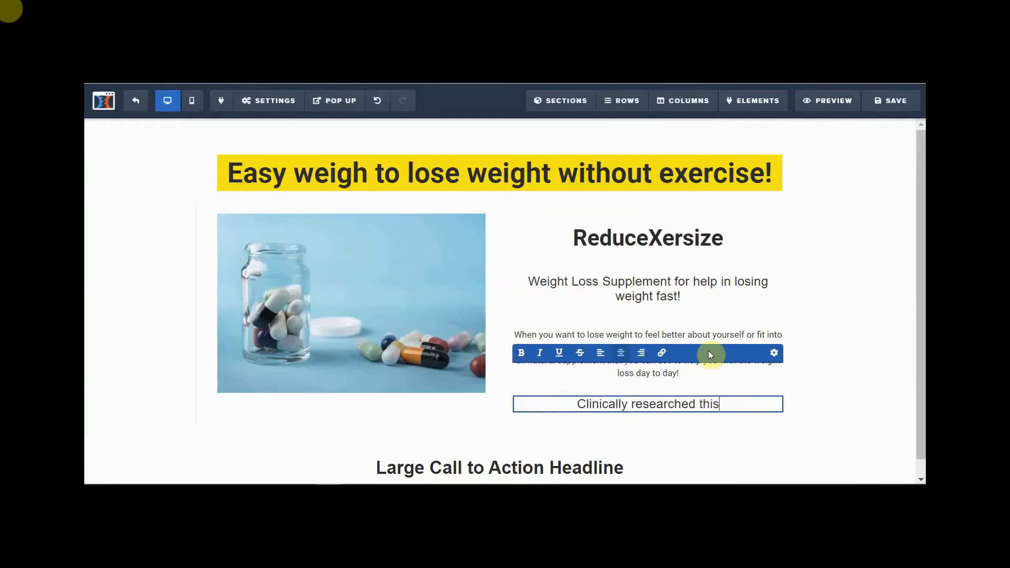
type(" product ")
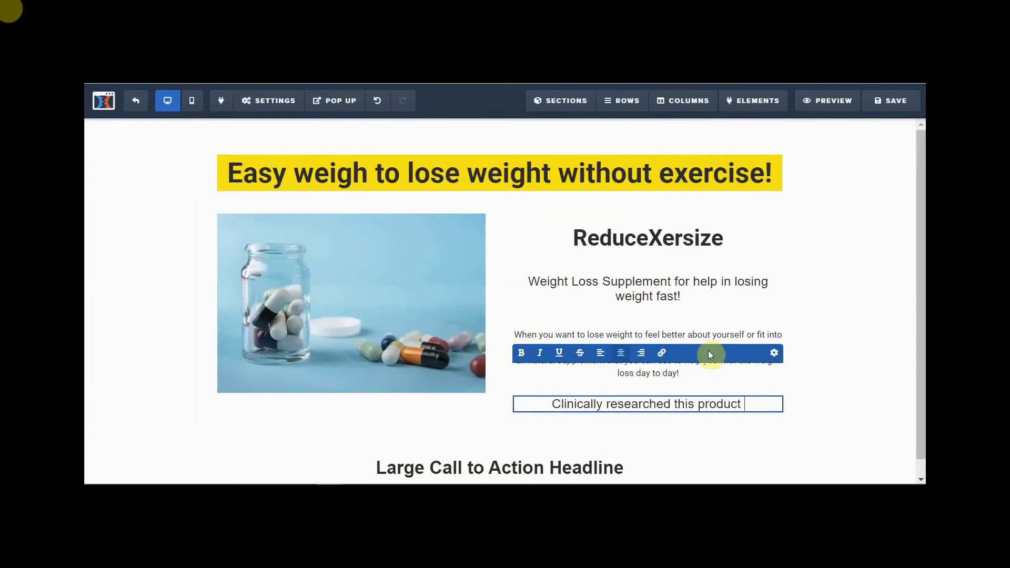
type("is s")
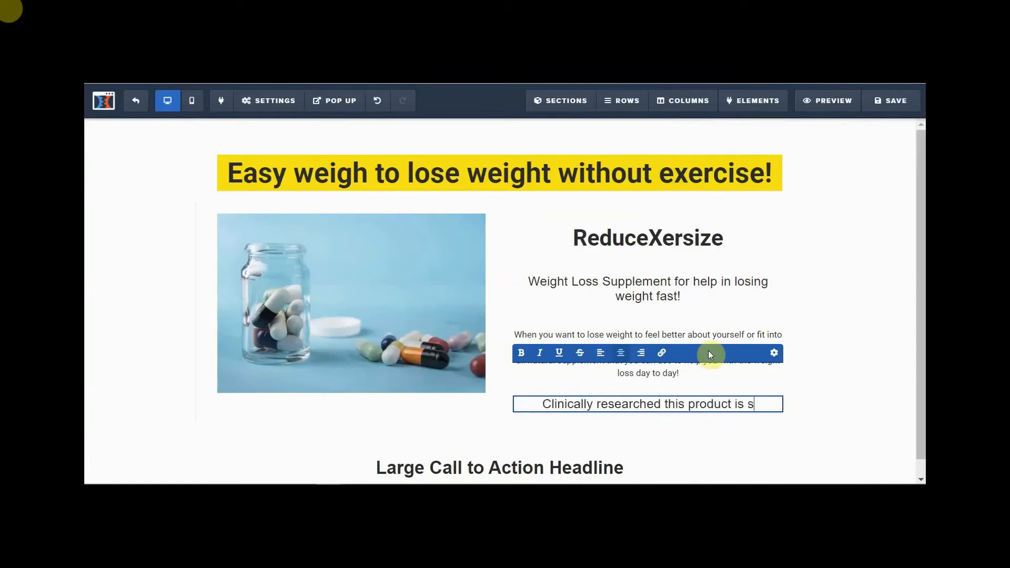
type("afe to use ")
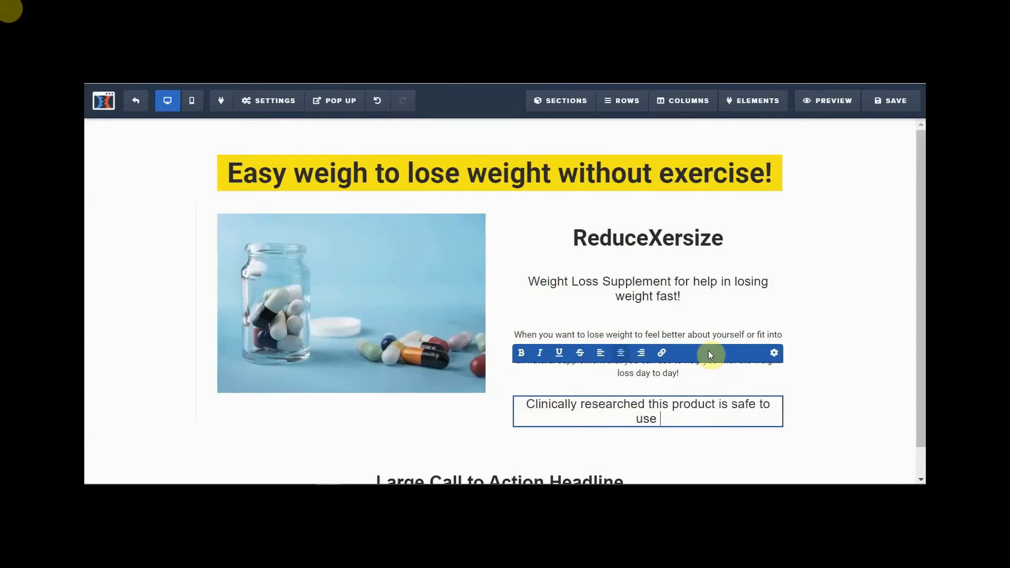
type("and")
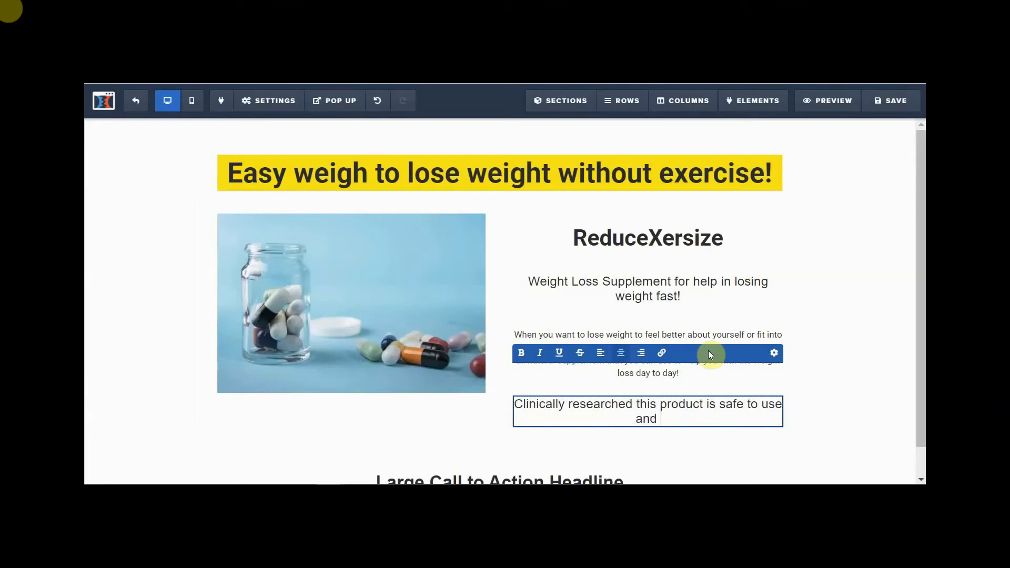
type(" can help you achieve your goa")
key("BackSpace")
key("BackSpace")
key("BackSpace")
type("weight loss goals")
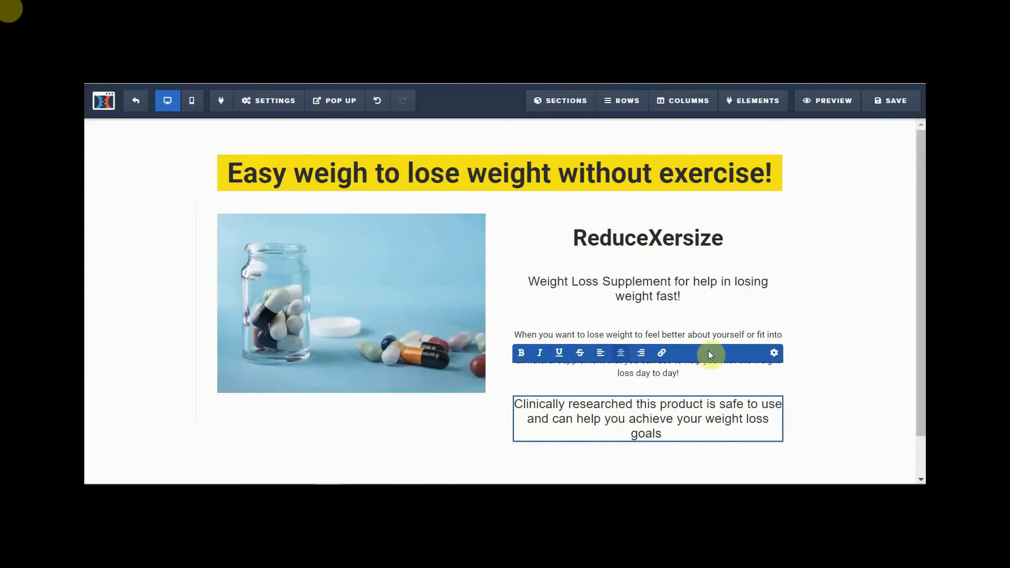
key("BackSpace")
- Finish it with 'easily… fill in your name and email address to get more information. It's all up to you!'
type("easily. Just")
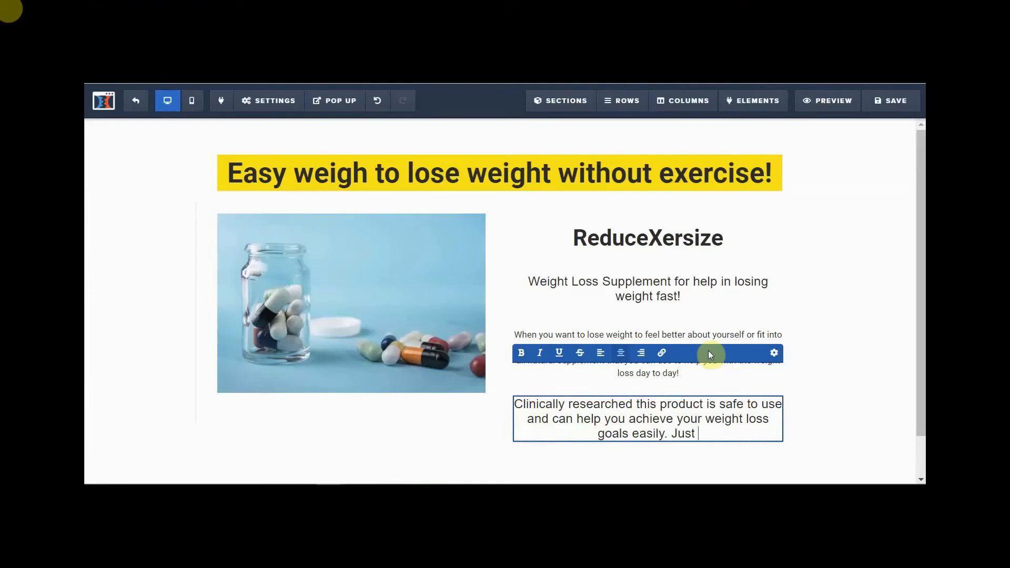
type(" cli")
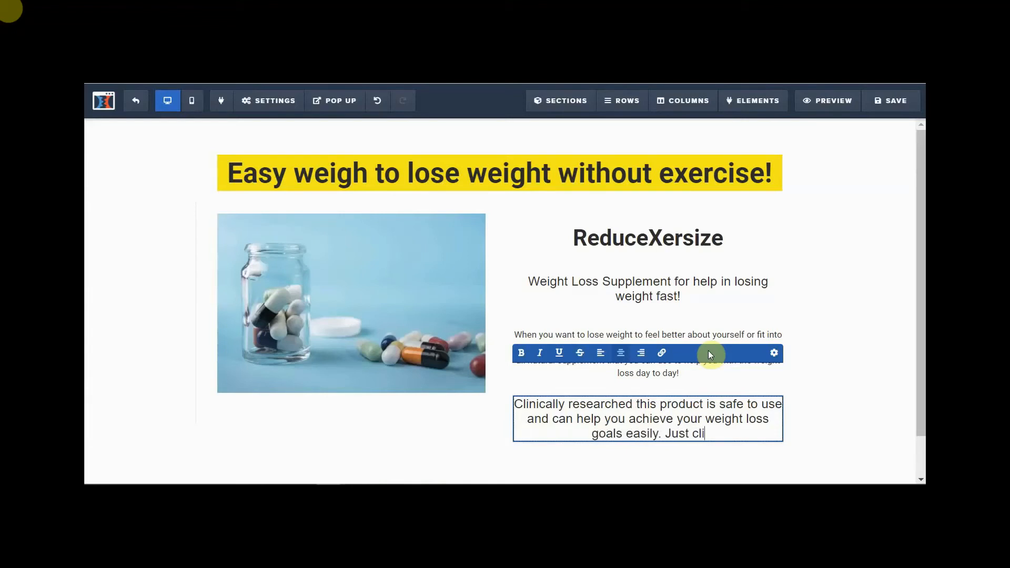
type("ck bel")
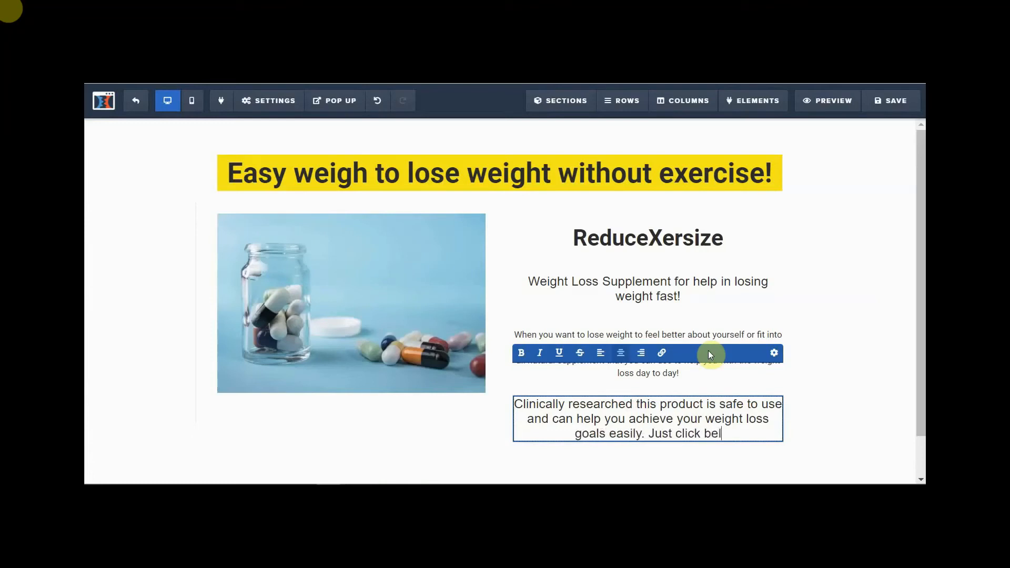
type("ow for mor")
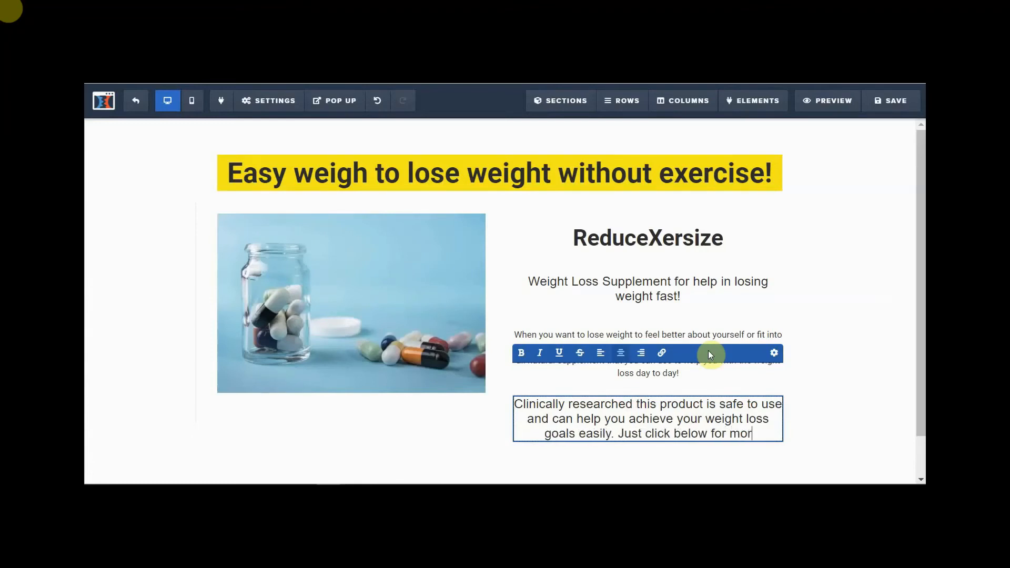
type("e informati")
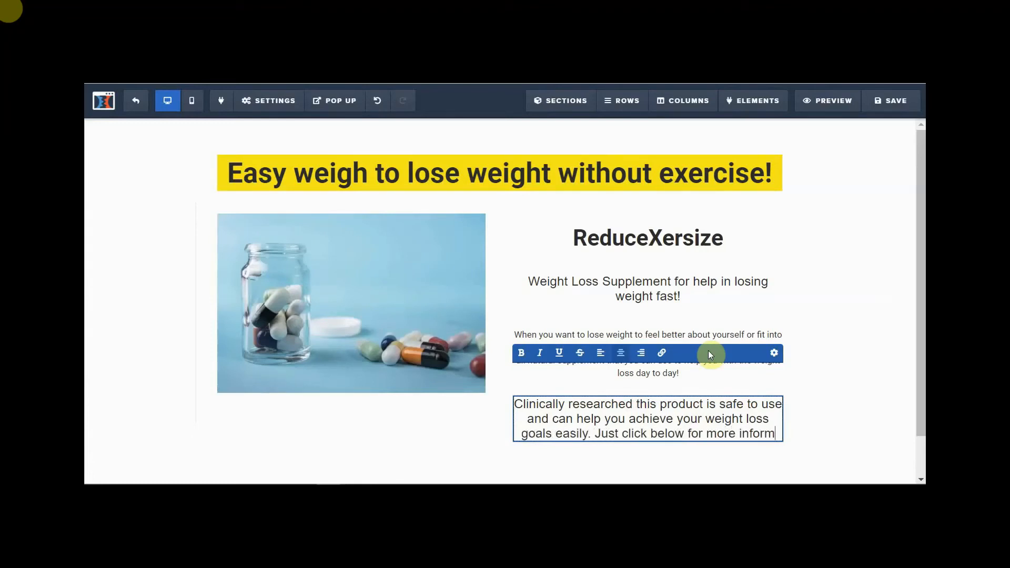
key("BackSpace")
key("BackSpace")
key("BackSpace")
key("BackSpace")
key("BackSpace")
key("BackSpace")
key("BackSpace")
key("BackSpace")
key("BackSpace")
key("BackSpace")
key("BackSpace")
key("BackSpace")
key("BackSpace")
key("BackSpace")
key("BackSpace")
key("BackSpace")
key("BackSpace")
key("BackSpace")
key("BackSpace")
key("BackSpace")
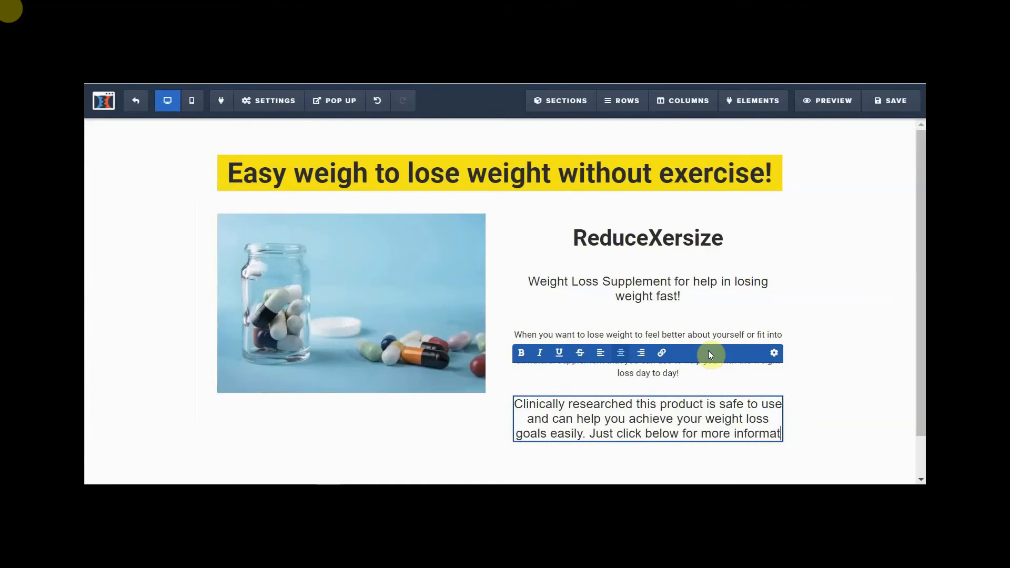
key("BackSpace")
key("BackSpace")
key("BackSpace")
key("BackSpace")
key("BackSpace")
key("BackSpace")
key("BackSpace")
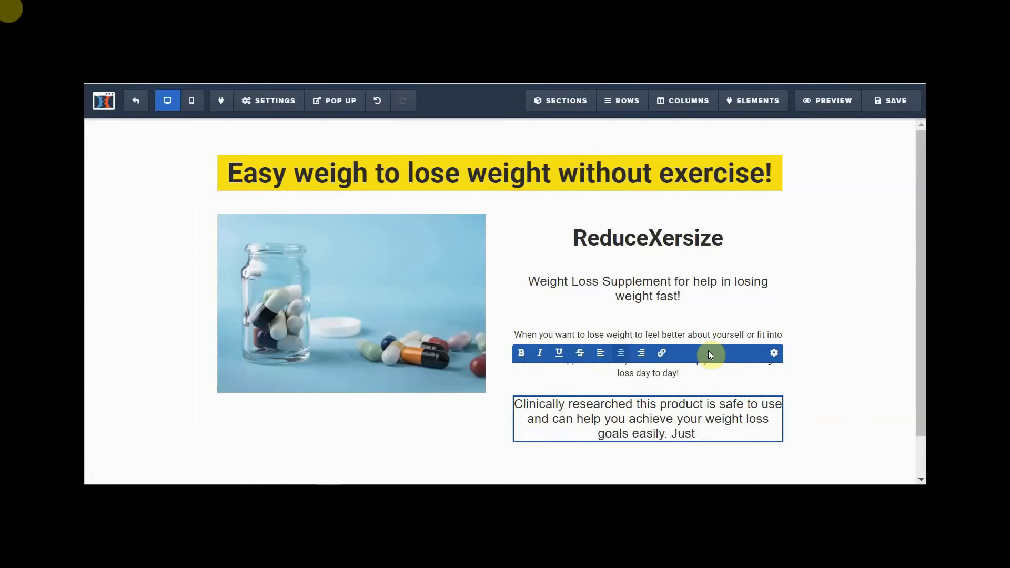
type("fil")
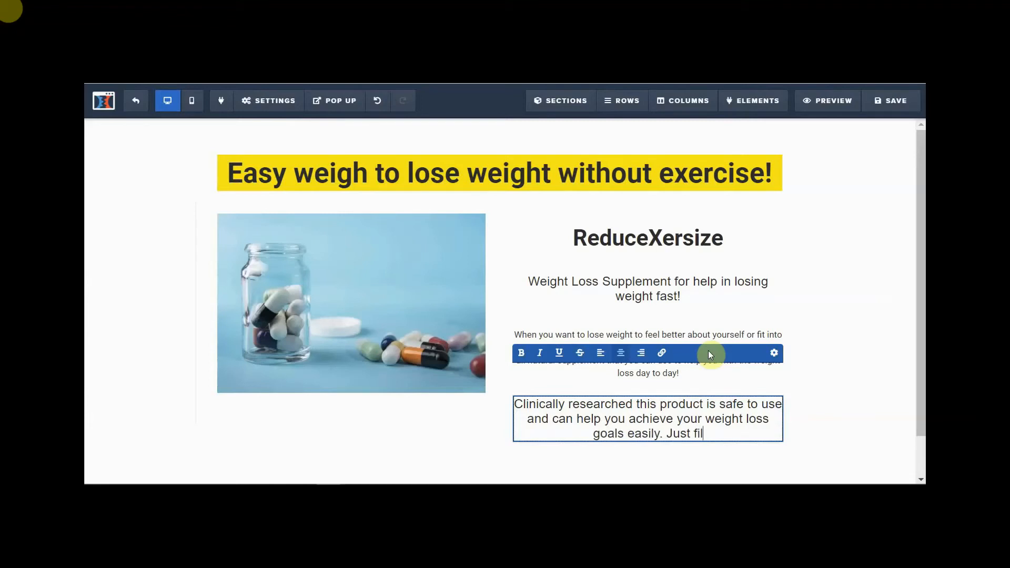
type("l in your")
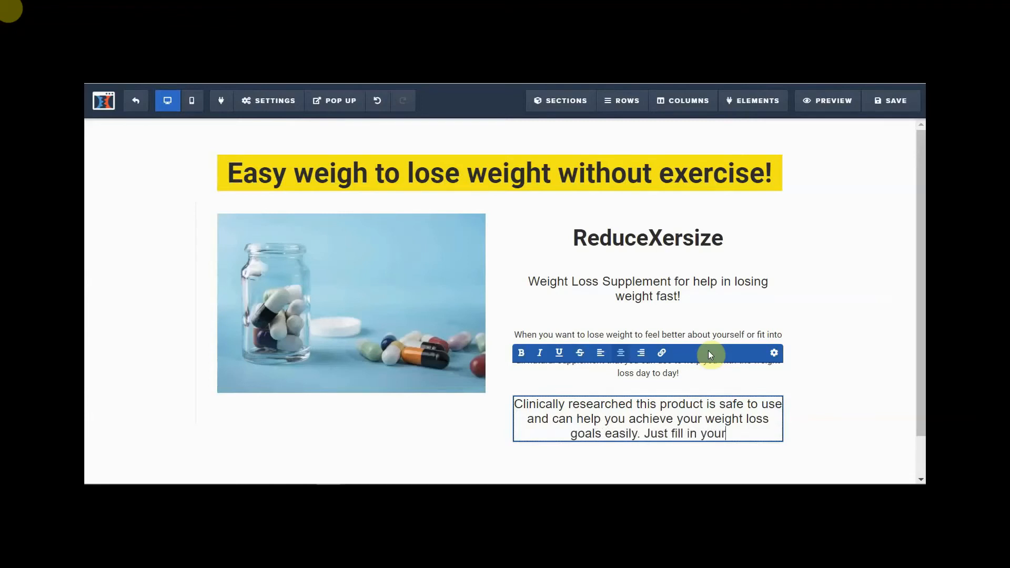
type(" name and ")
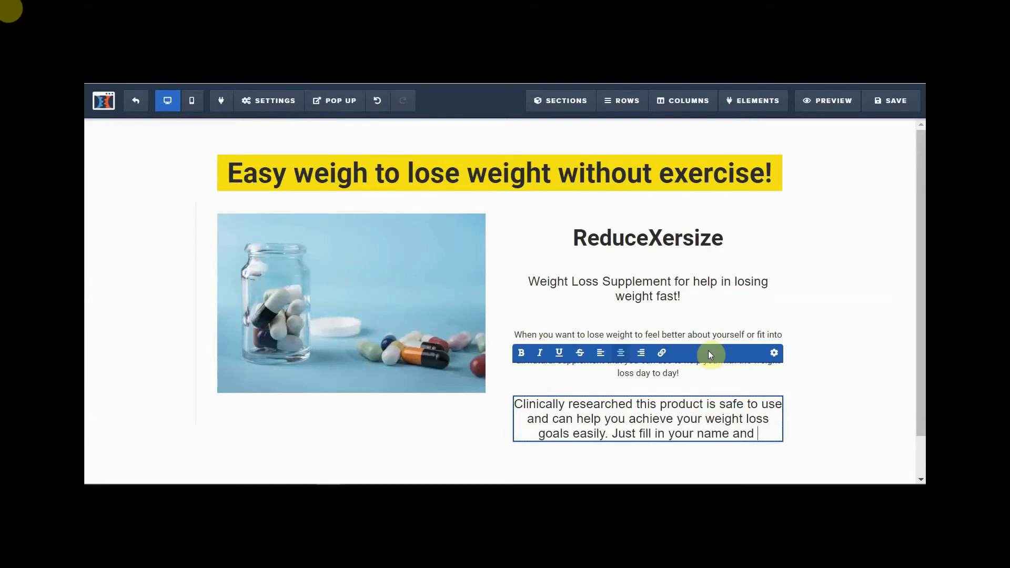
type("email ad")
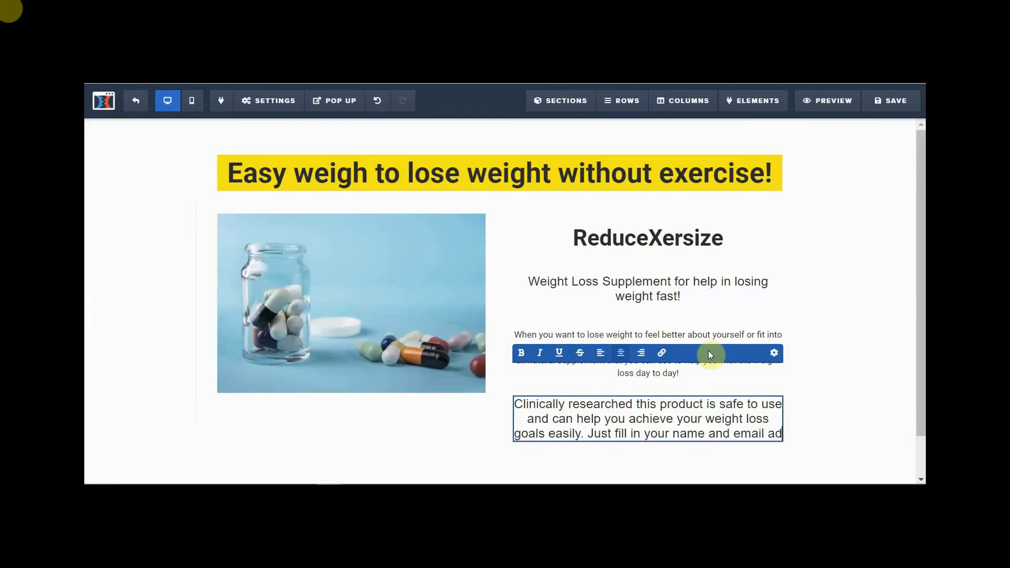
type("dress ")
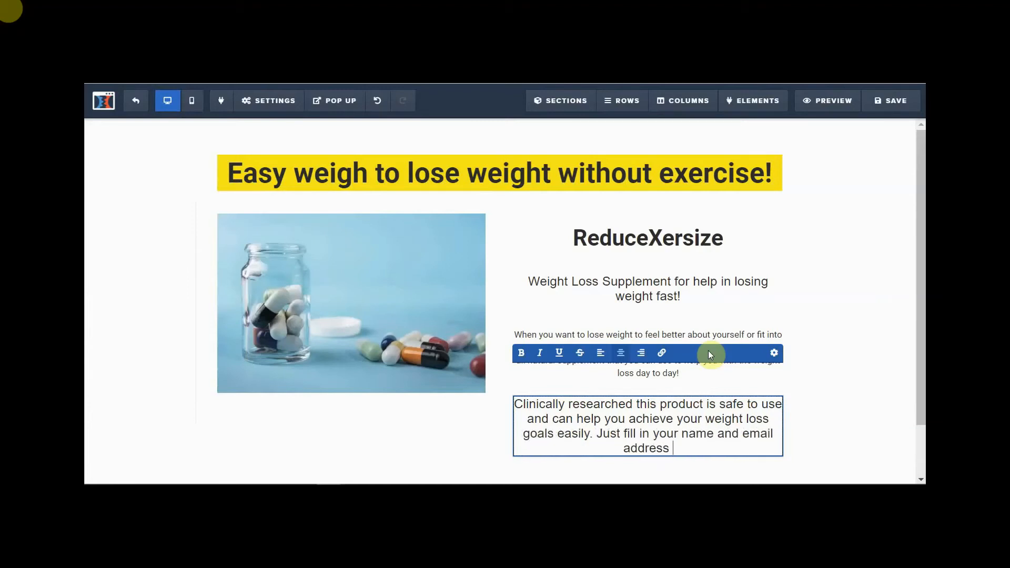
type("to get th")
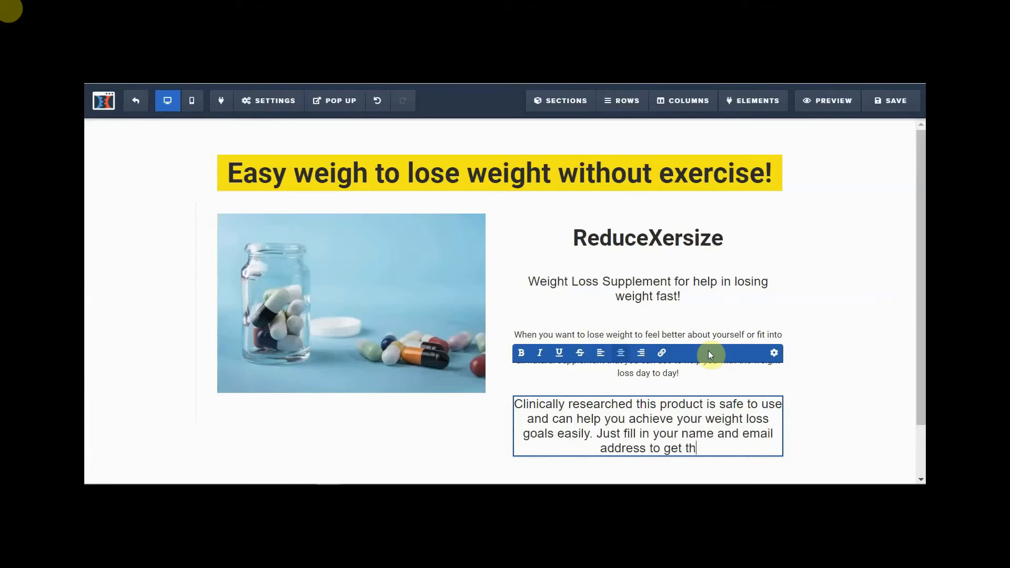
key("BackSpace")
key("BackSpace")
type("mo")
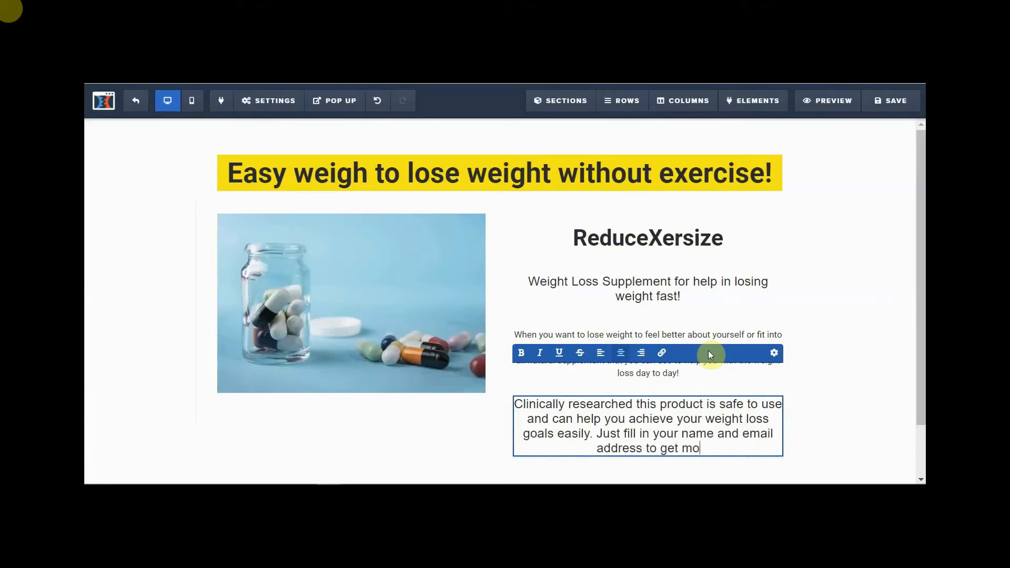
type("re inform")
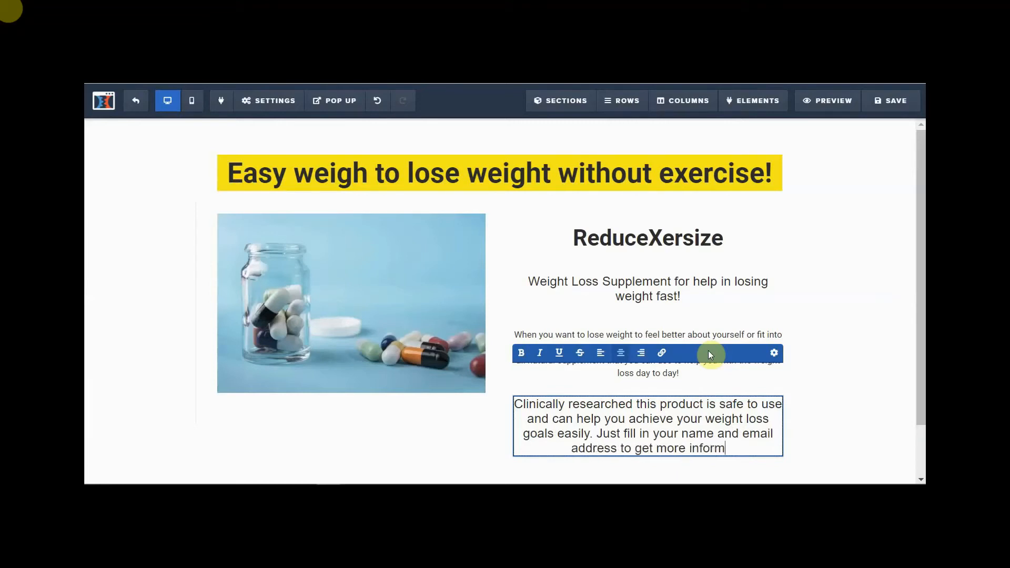
type("ation")
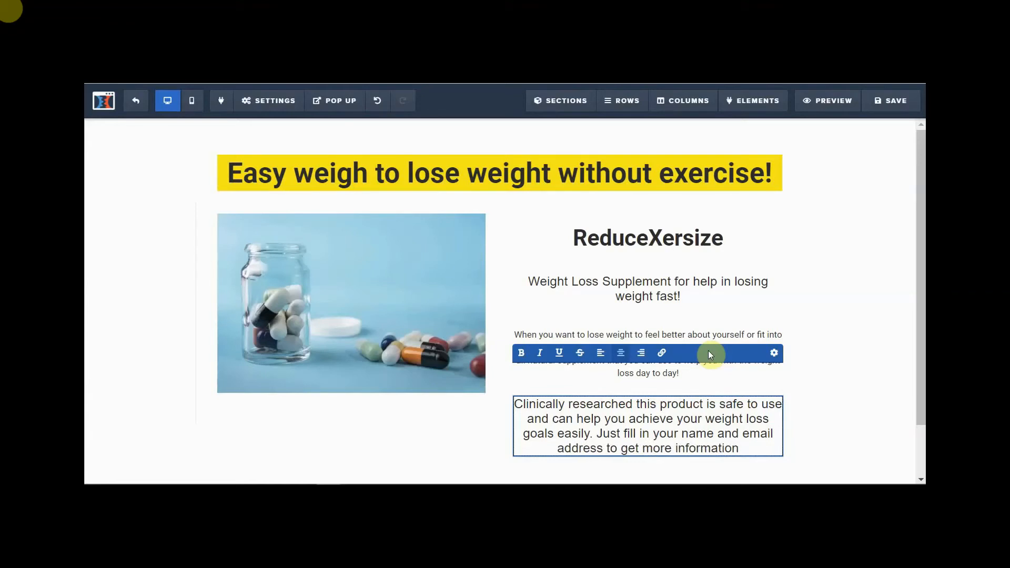
type(".")
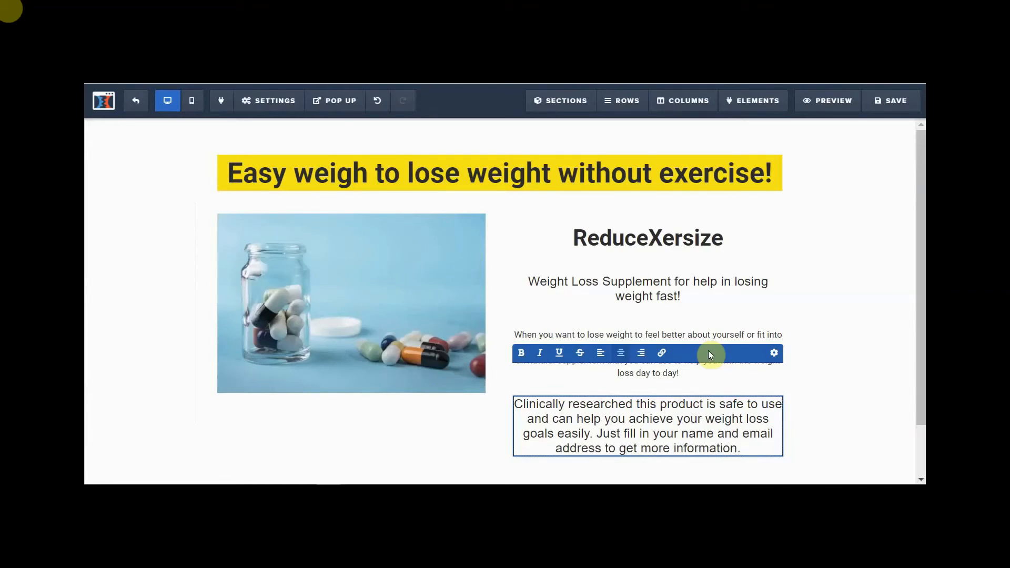
type(" It")
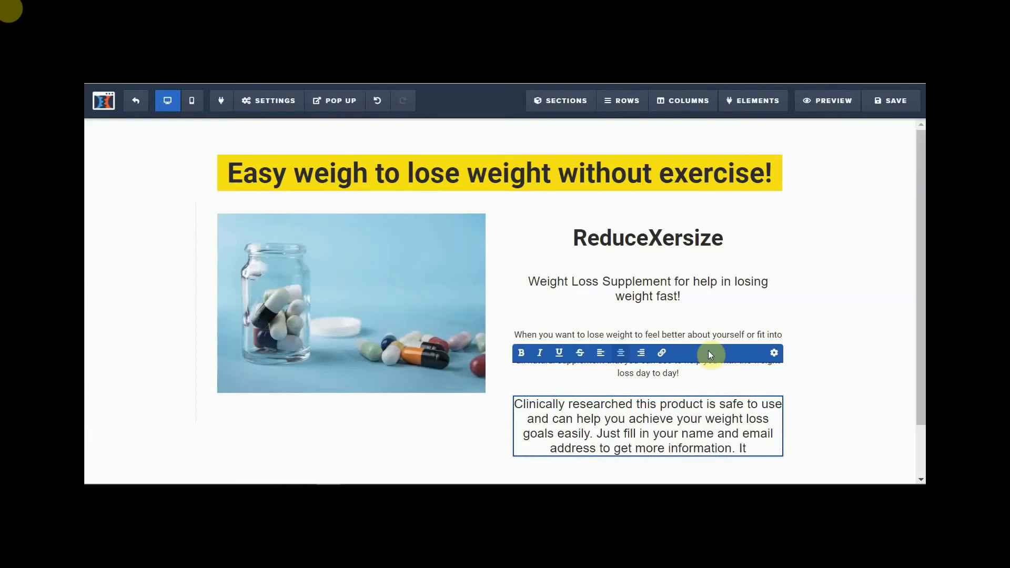
type("'s all up to you")
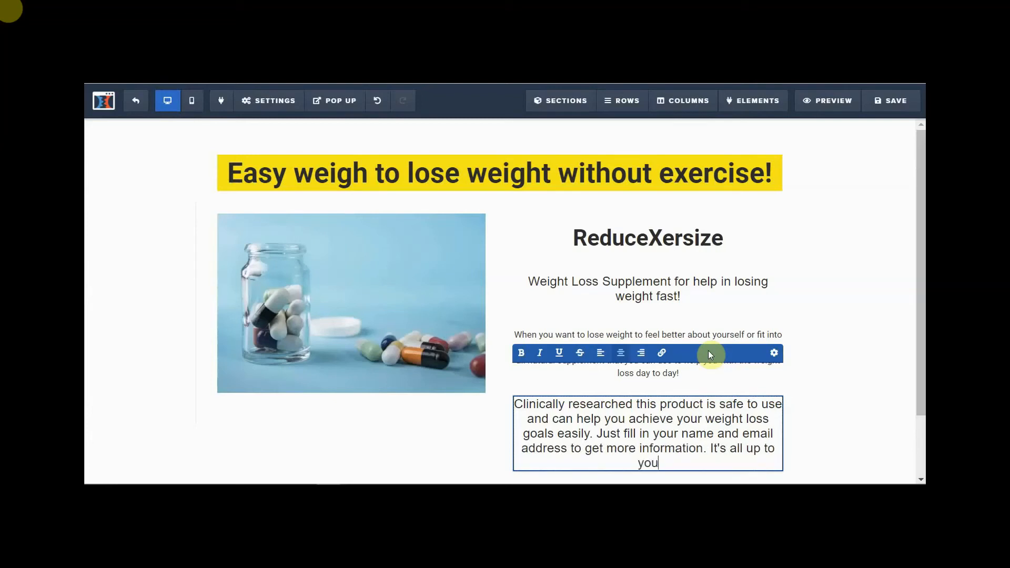
type("!")
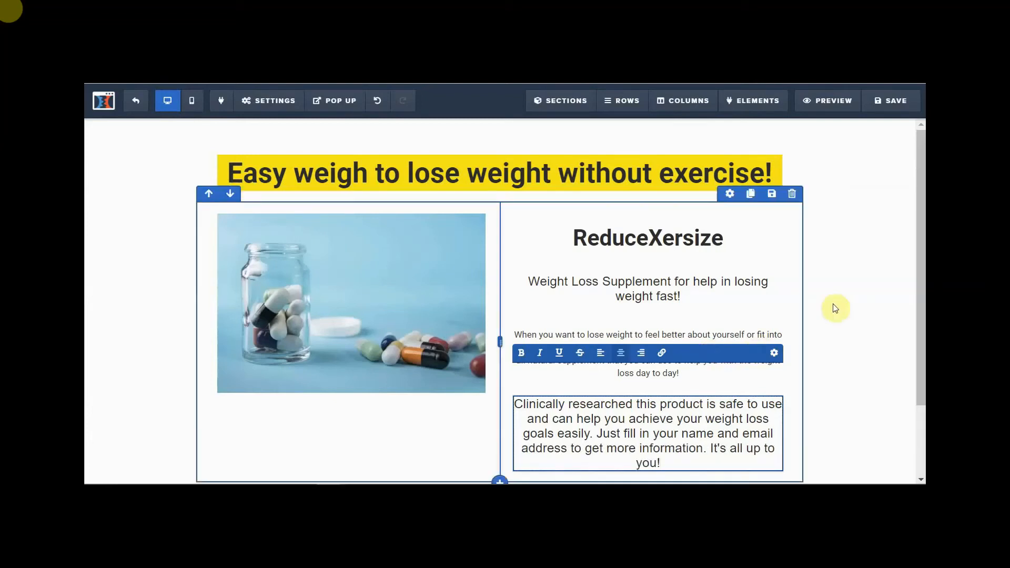
- Drag the 'When you want to lose weight' paragraph from the right column to below the pill-jar image
left_click(591, 374)
left_click(584, 341)
left_click(584, 341)
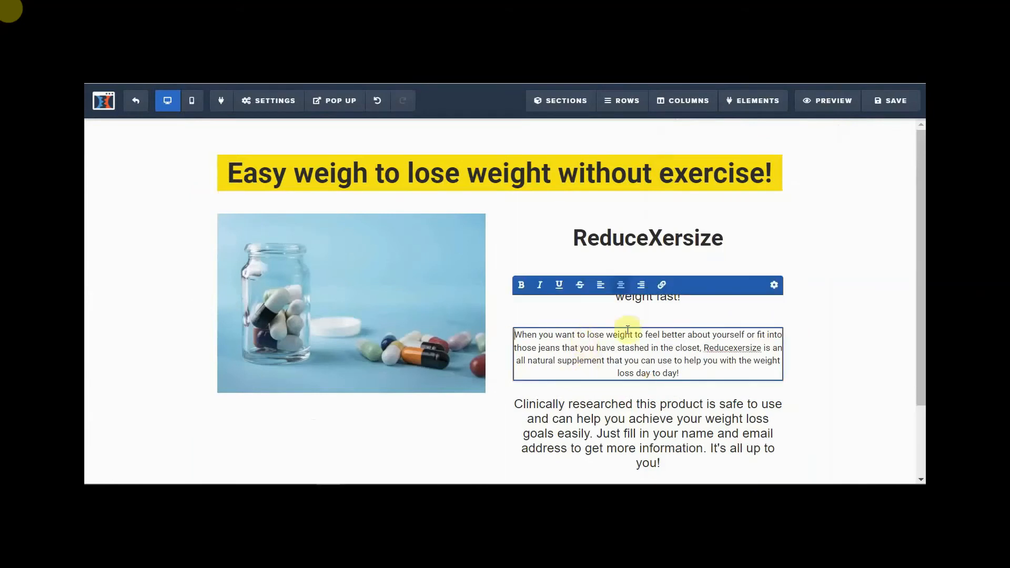
left_click(847, 345)
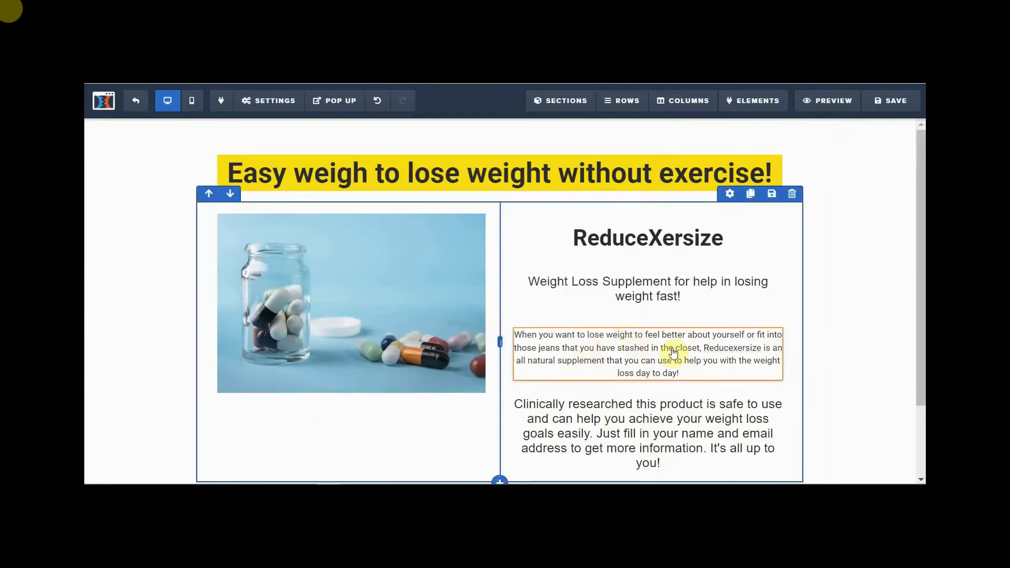
mouse_move(689, 342)
left_click_drag(712, 321, 361, 413)
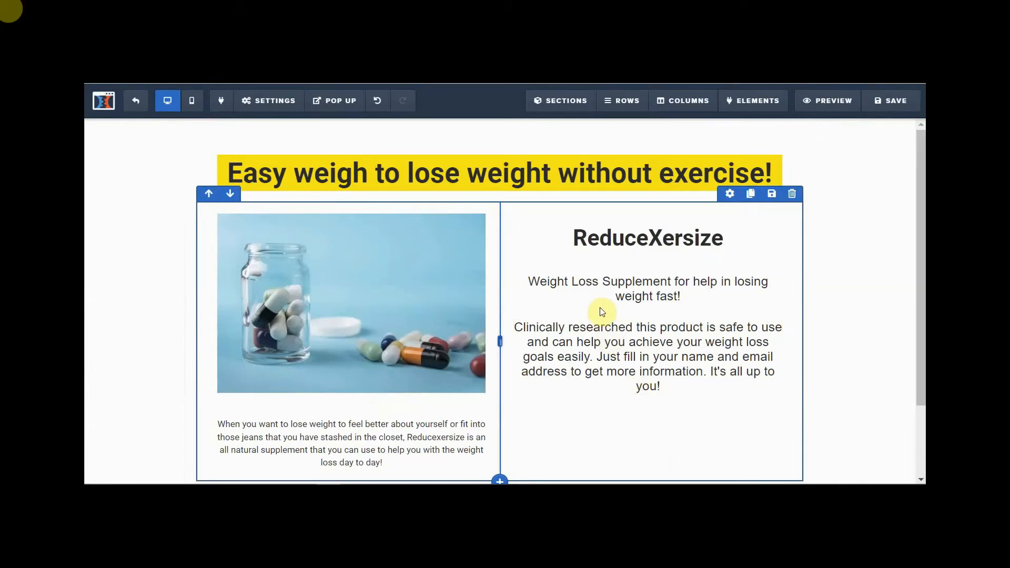
left_click(628, 348)
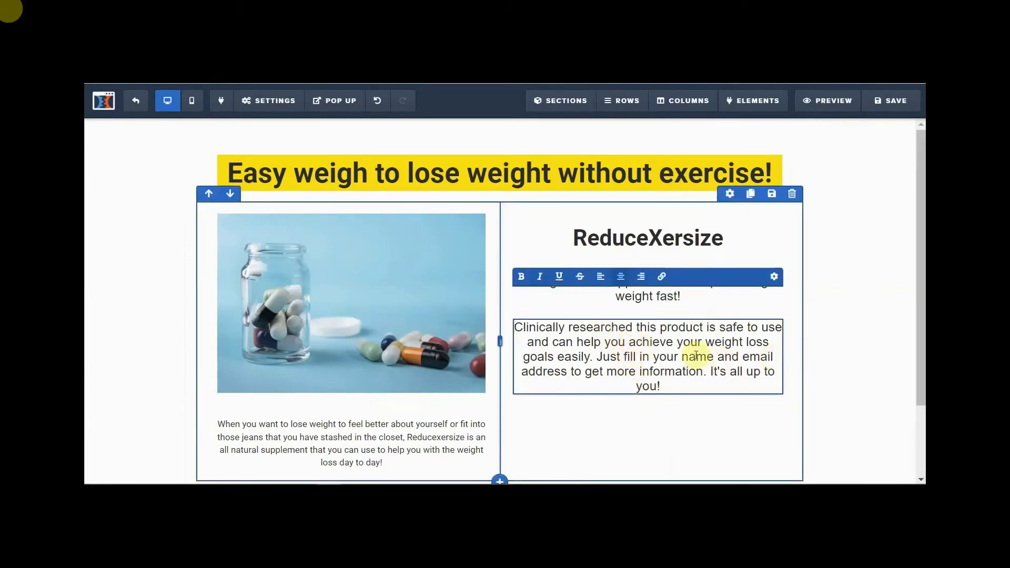
left_click(891, 339)
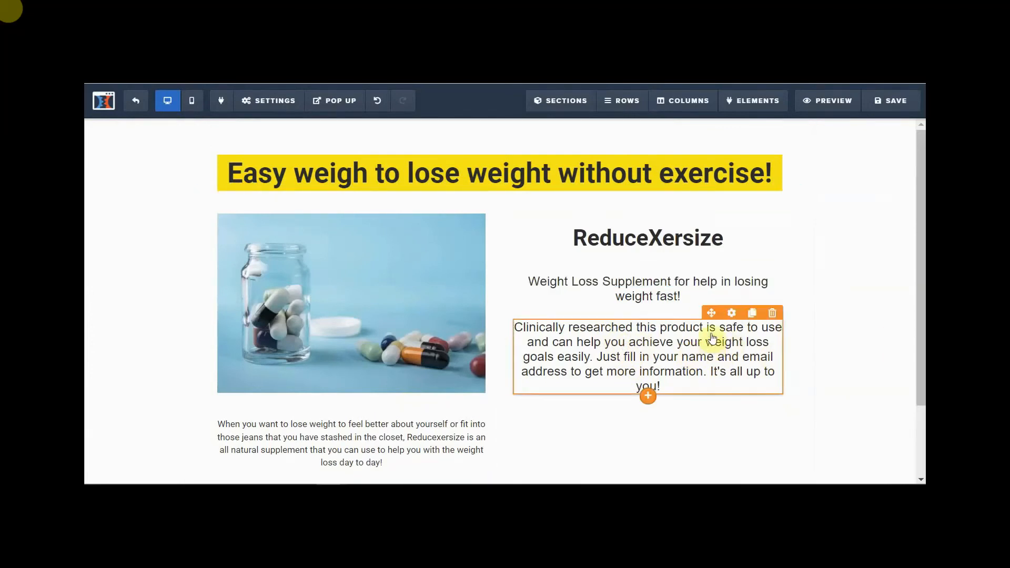
- Set the 'Clinically researched' paragraph's Top Margin slider to 100
left_click(731, 314)
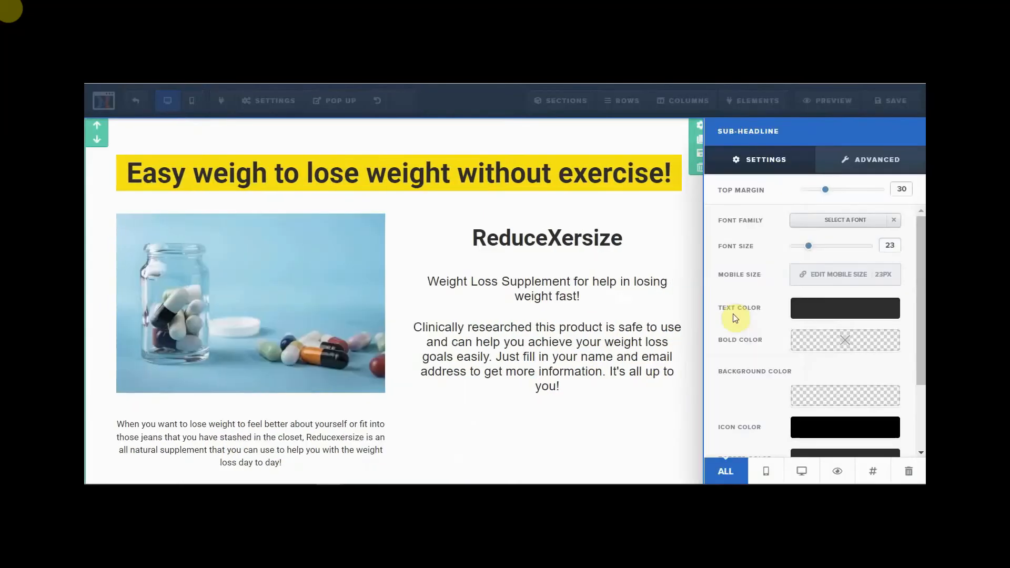
left_click_drag(825, 194, 905, 207)
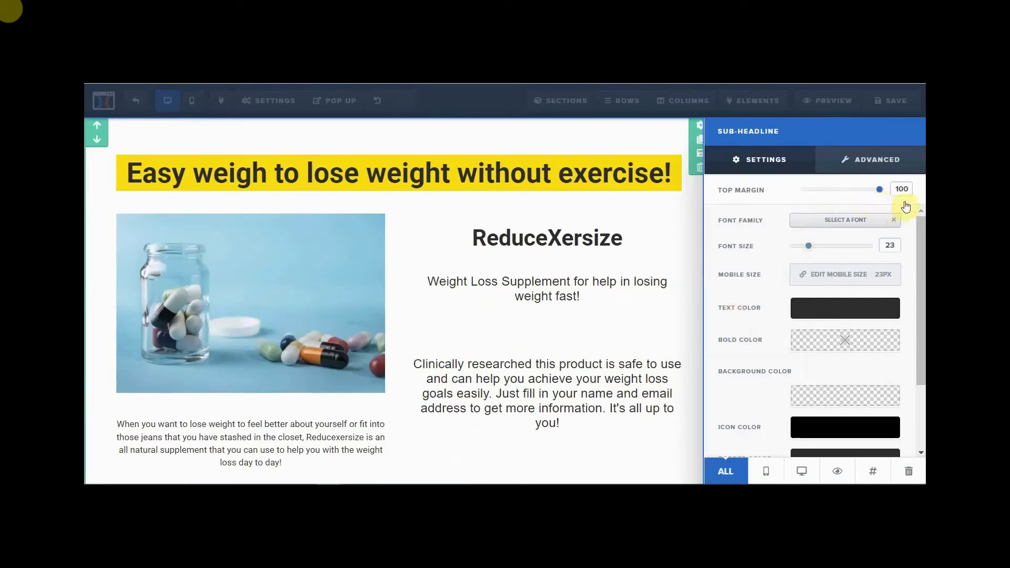
left_click(548, 298)
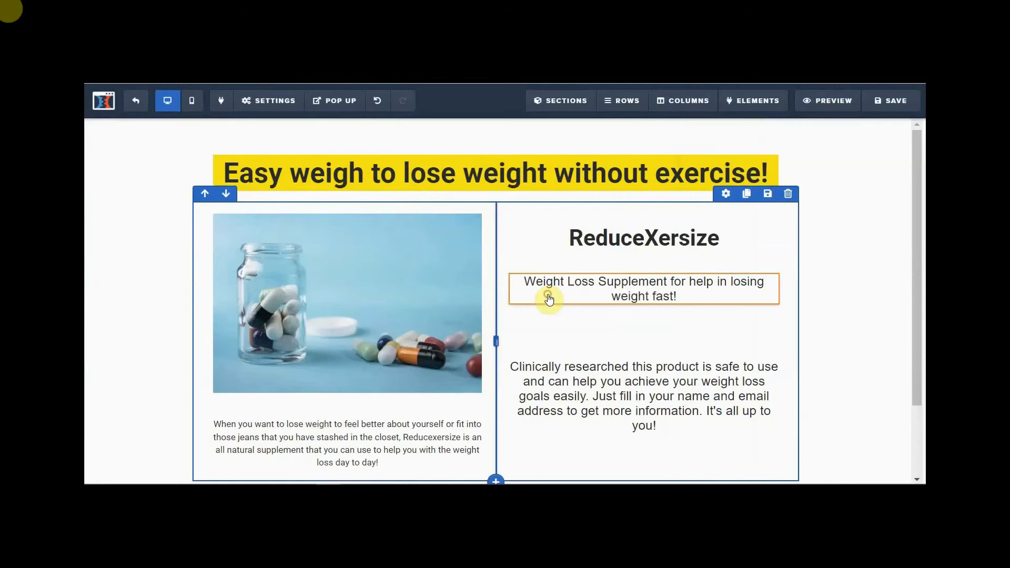
- Raise the 'Weight Loss Supplement' sub-headline's Top Margin from 40 to 100
left_click(549, 299)
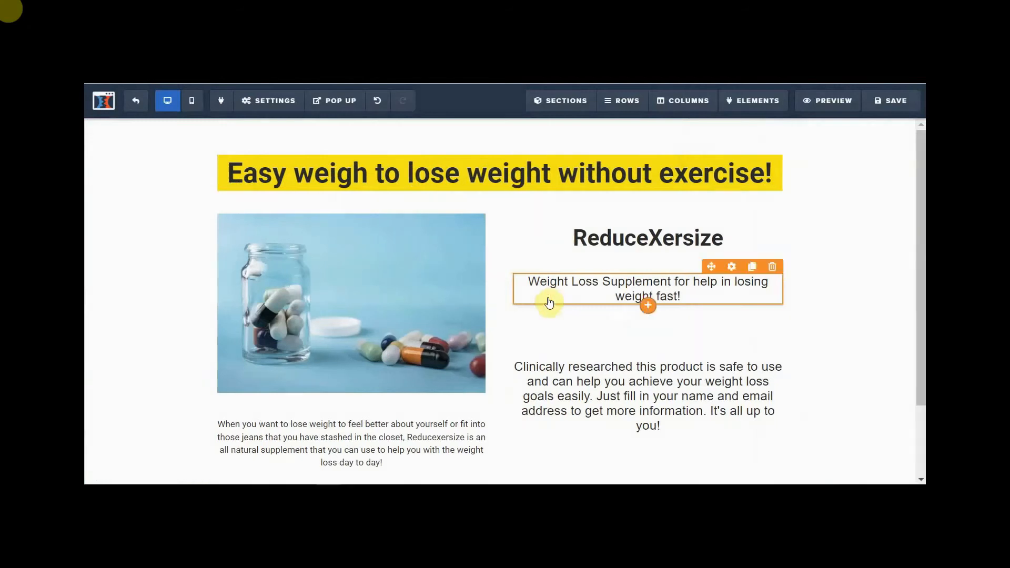
left_click(731, 267)
left_click_drag(836, 195, 848, 192)
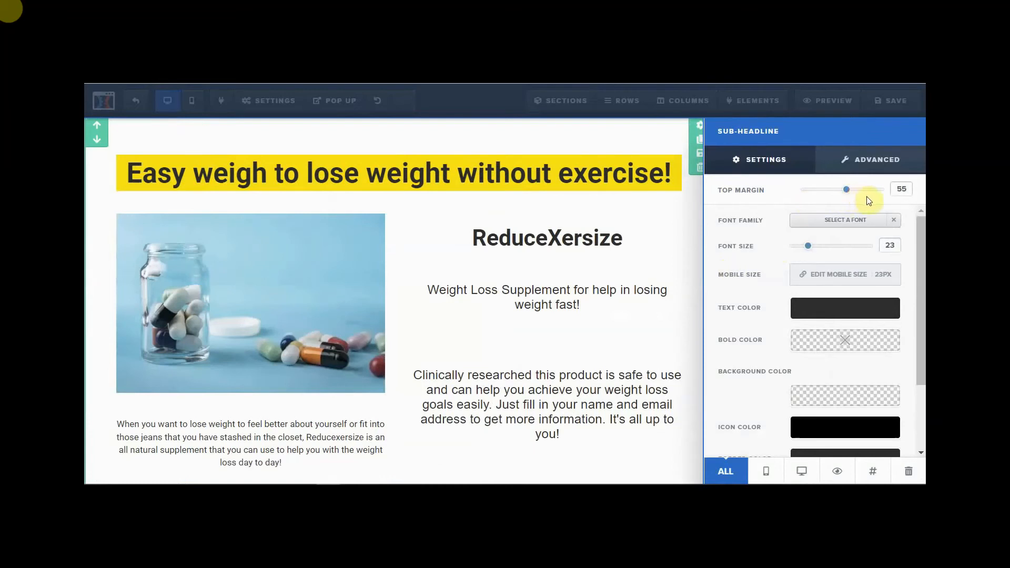
left_click_drag(847, 196, 889, 188)
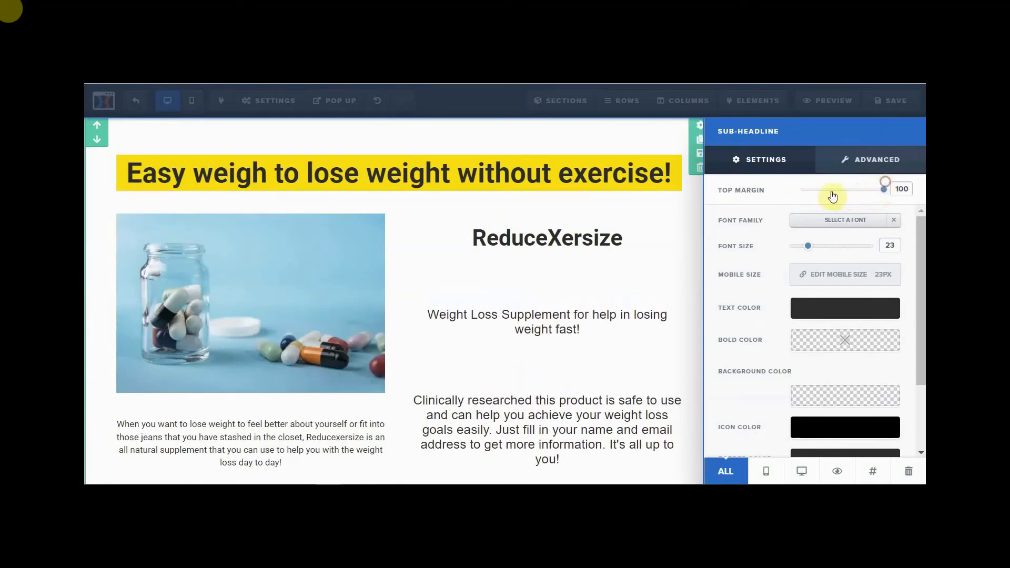
- Increase the ReduceXersize heading's font size from 40 to 60
left_click(537, 241)
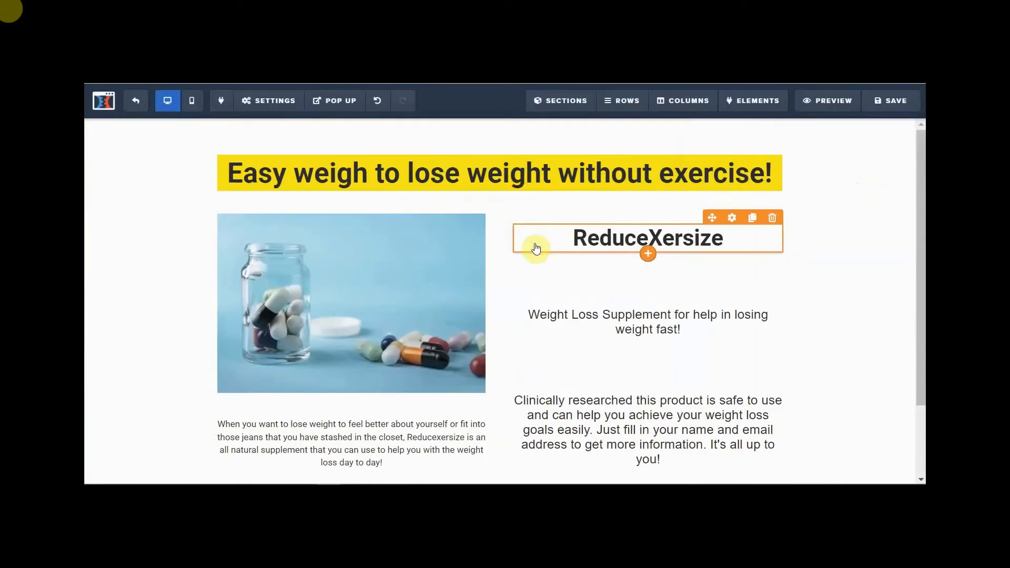
mouse_move(696, 252)
left_click(734, 222)
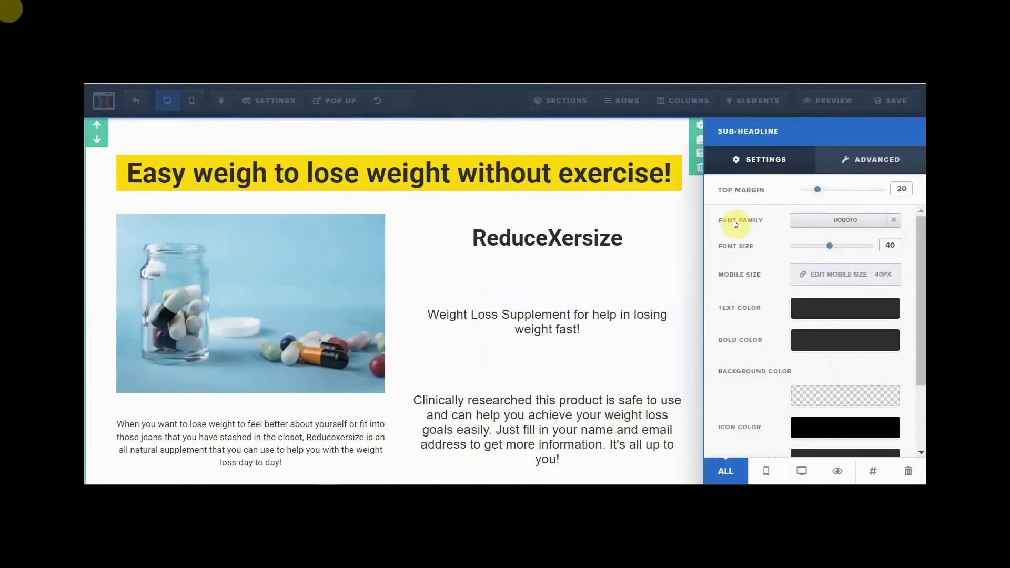
left_click_drag(832, 251, 855, 247)
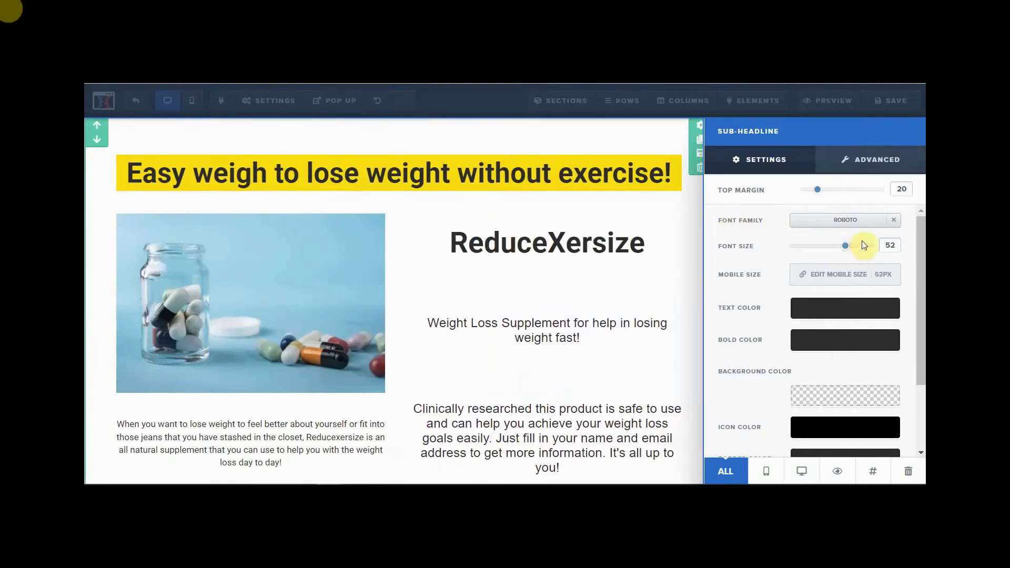
left_click_drag(846, 246, 854, 246)
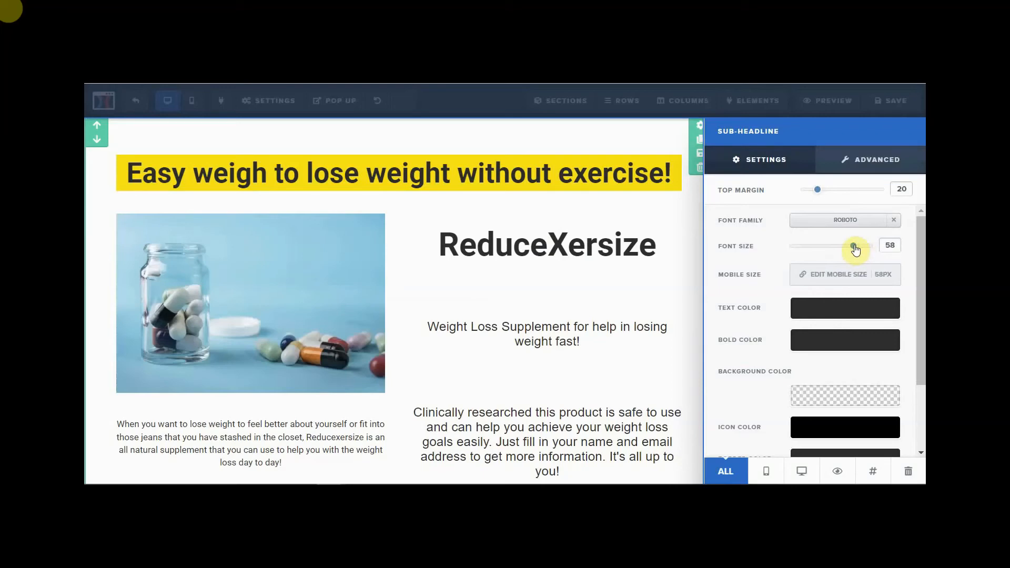
left_click_drag(854, 247, 856, 246)
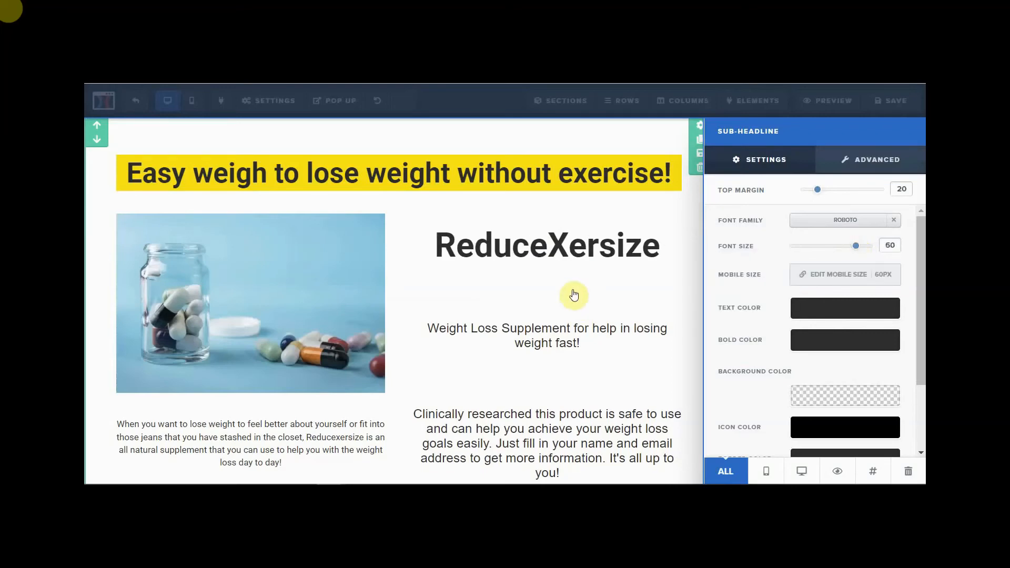
left_click(555, 284)
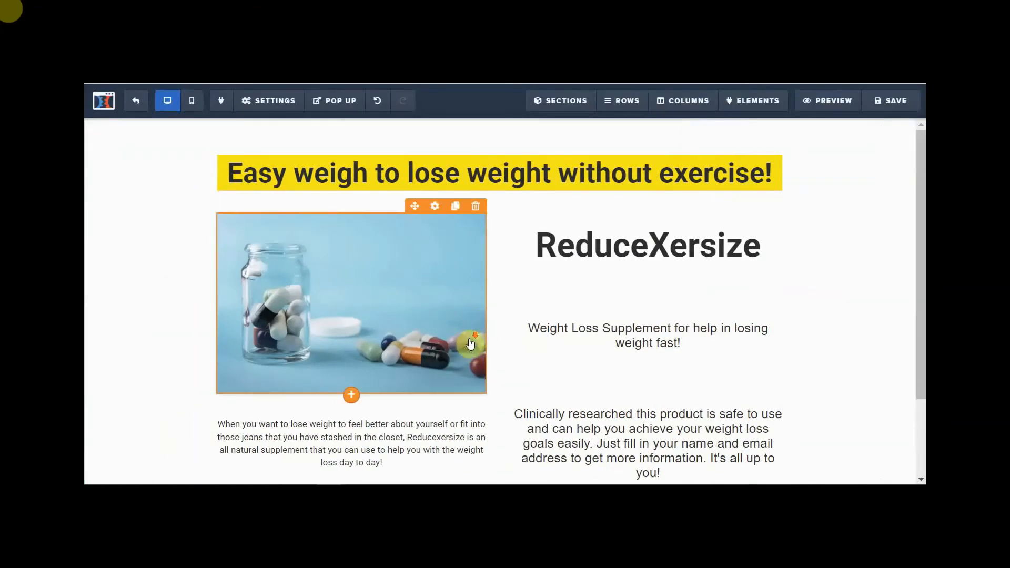
- Set the 'When you want to lose weight' paragraph's background colour to yellow #ffe300
scroll(470, 343, "down", 2)
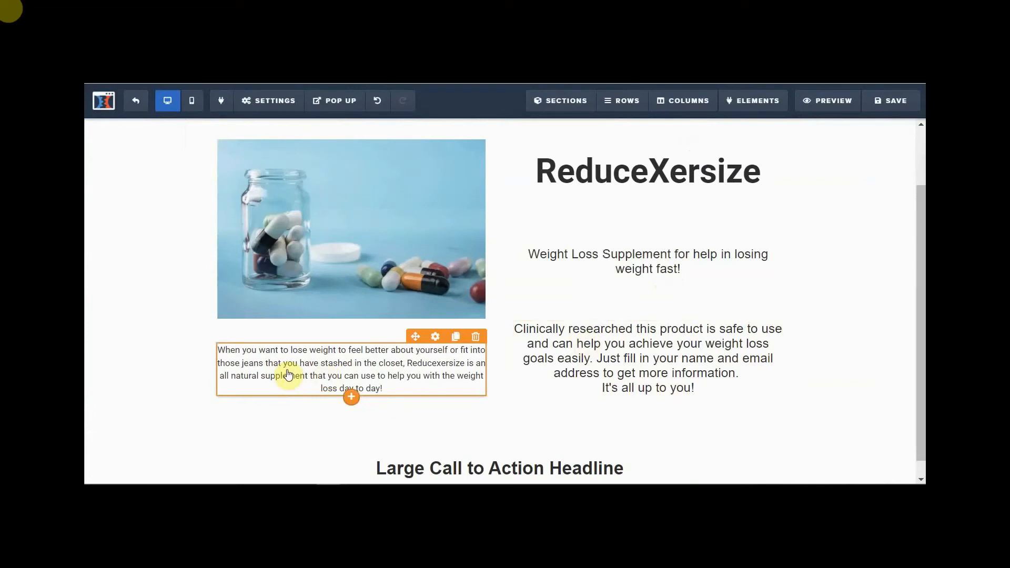
left_click(436, 338)
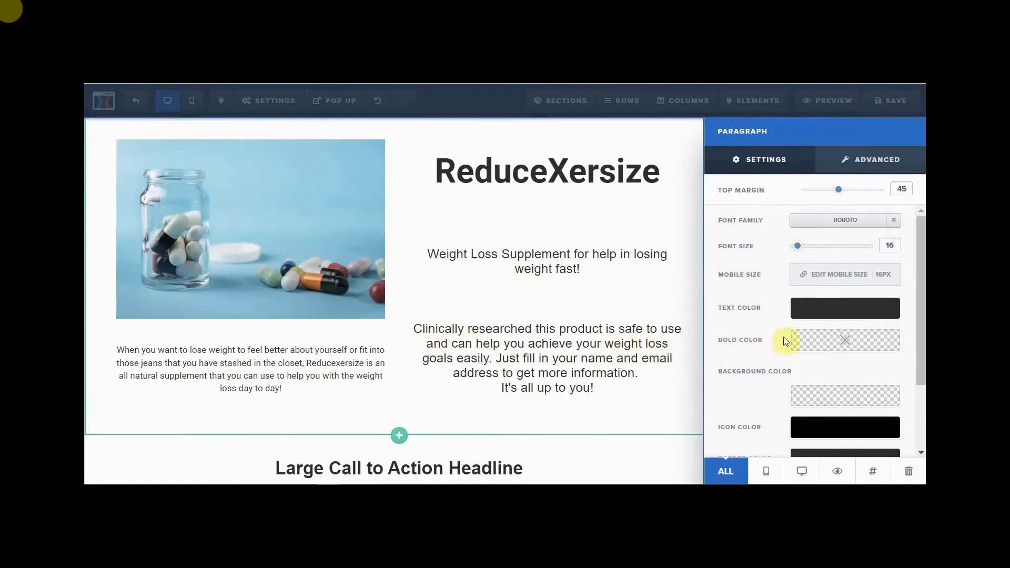
left_click(839, 397)
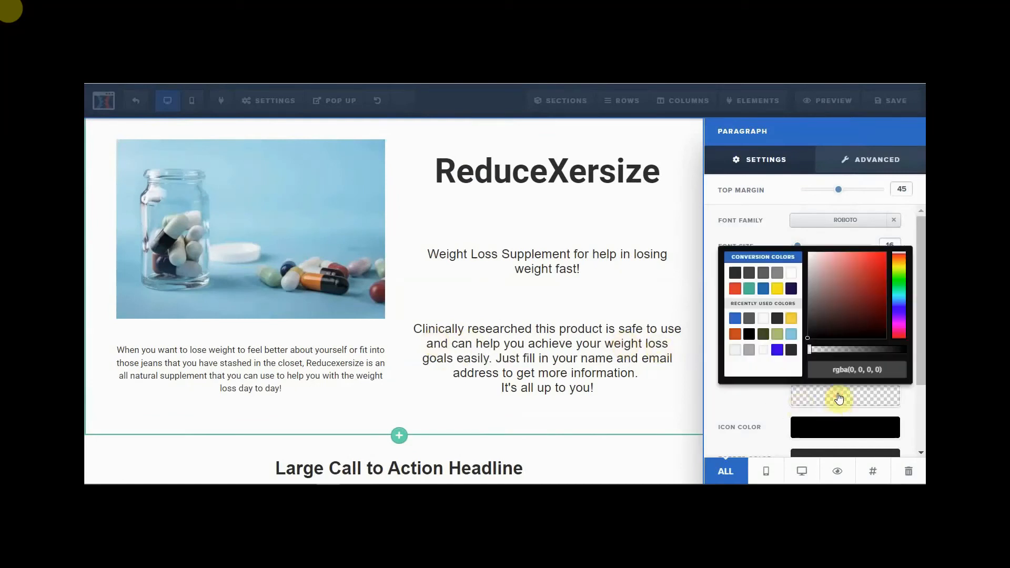
left_click(777, 288)
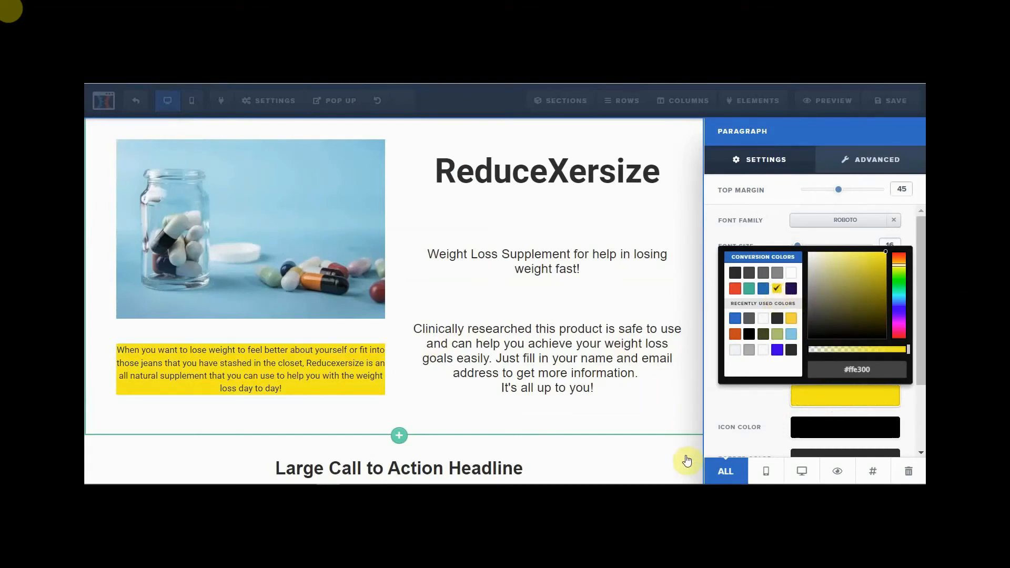
left_click(680, 413)
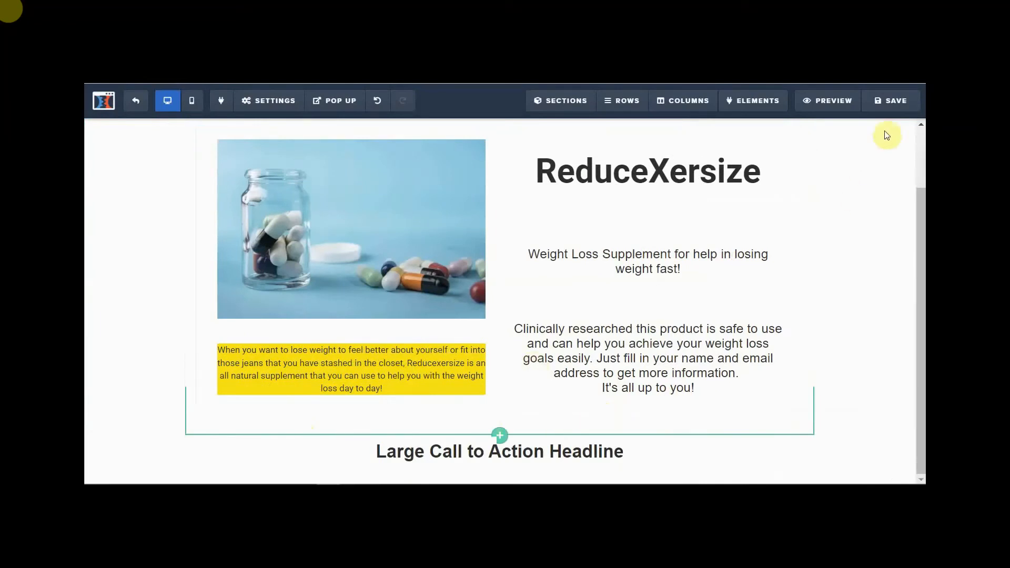
- Save the page, then retype the Large Call to Action Headline as 'Increasing your metabolism to lose weight is just 1 capsule away!'
left_click(898, 105)
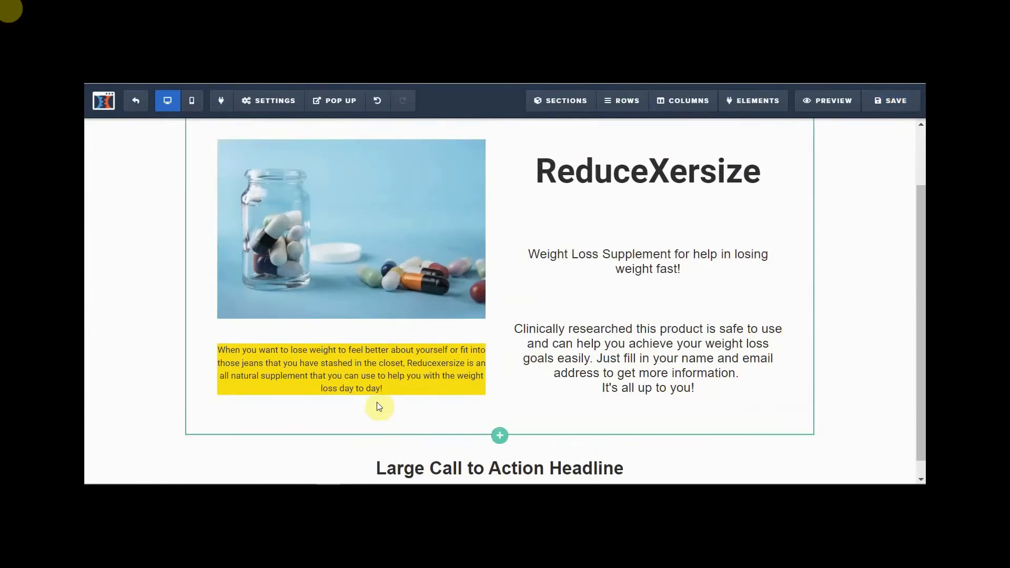
left_click(440, 452)
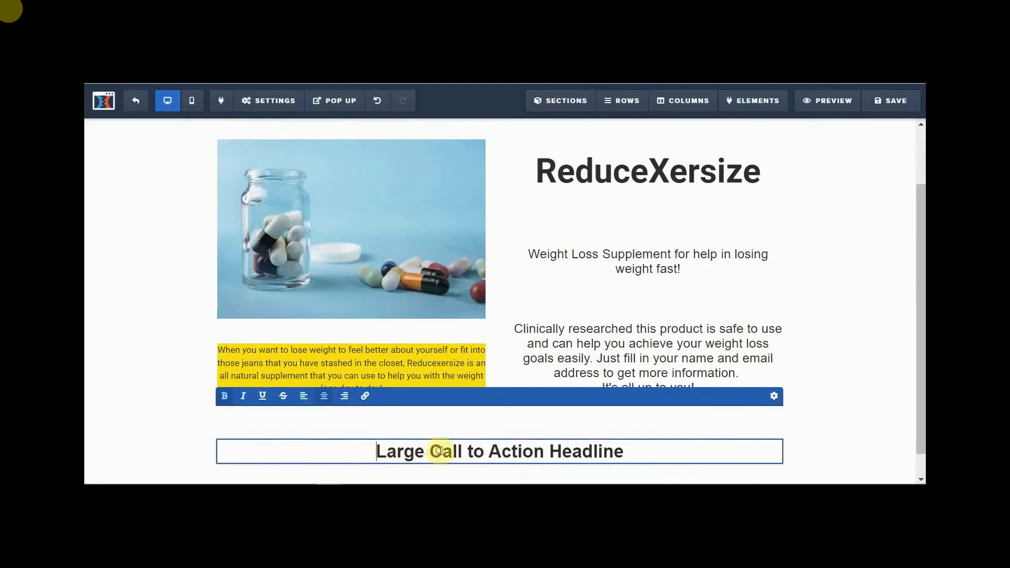
left_click_drag(368, 451, 712, 450)
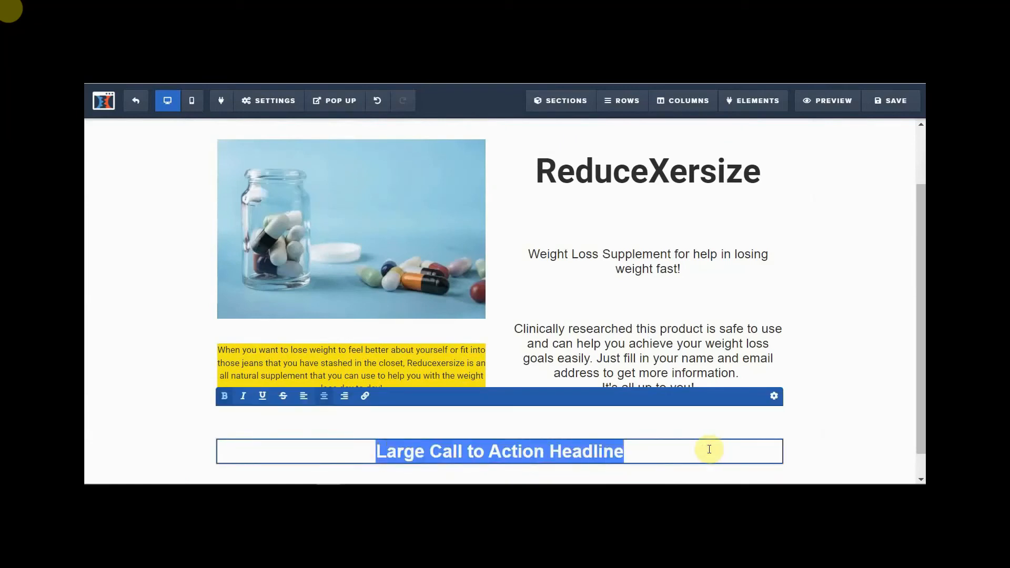
type("Increasing your met")
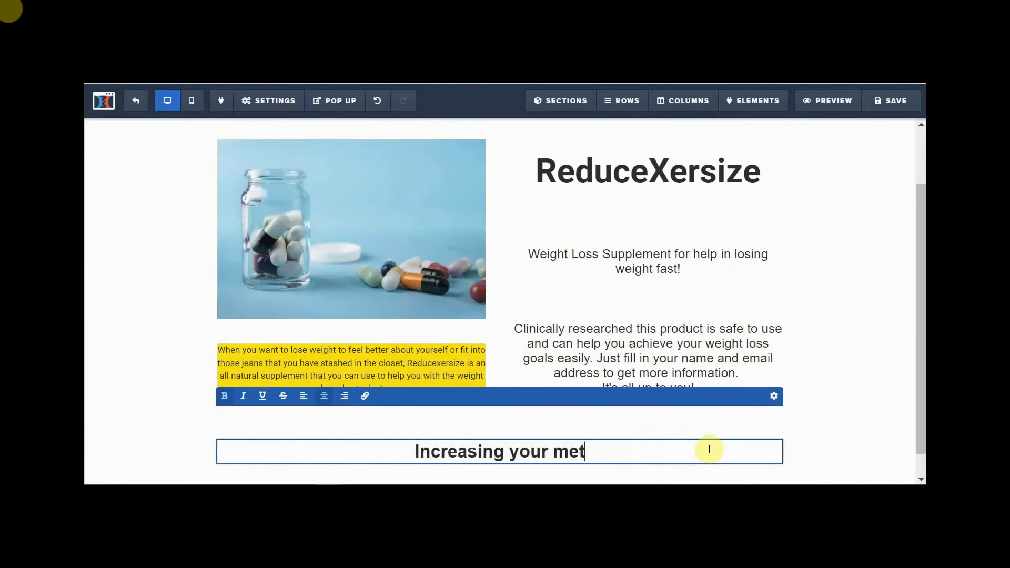
type("abolism ")
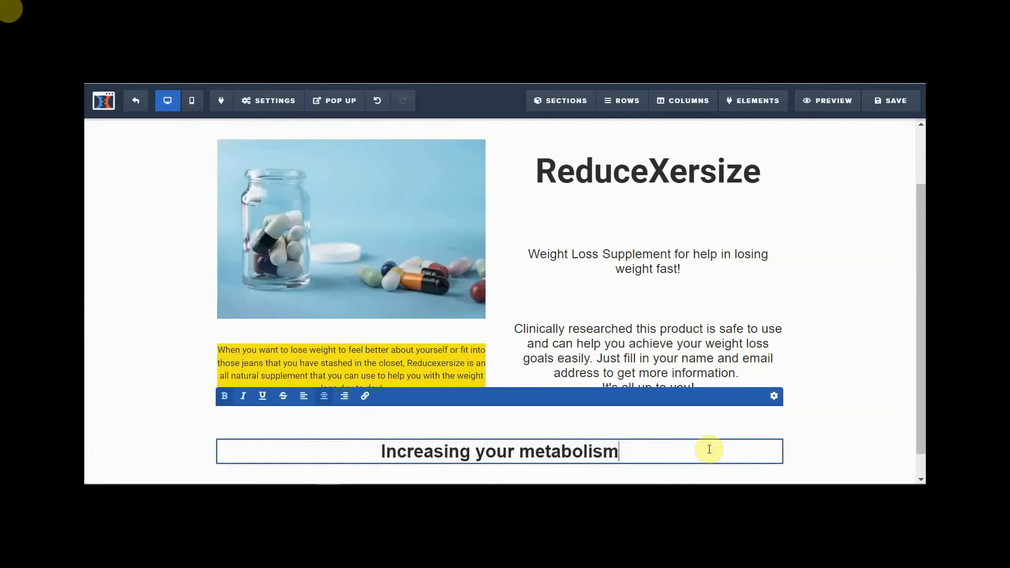
type("to l")
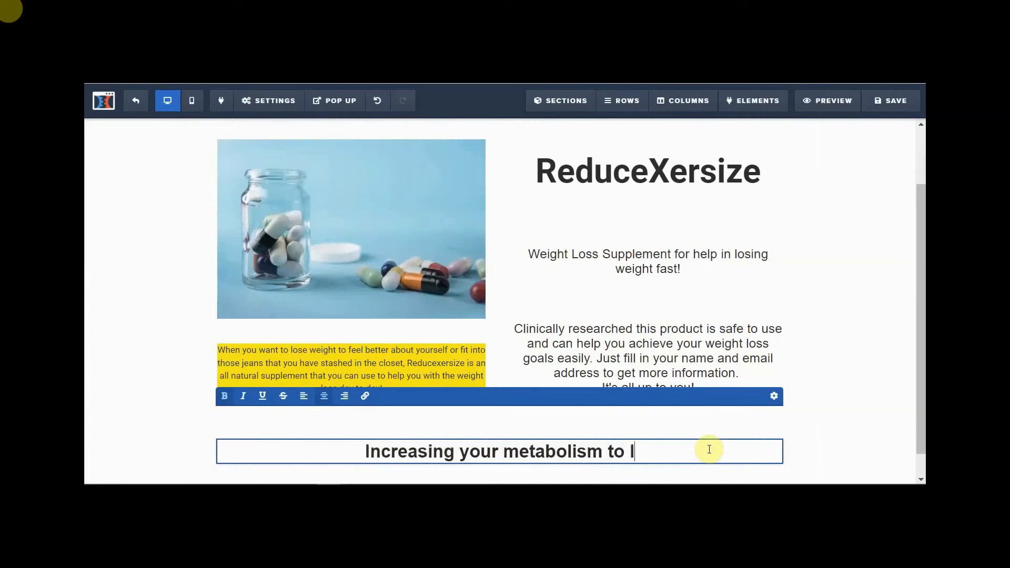
type("ose weigh")
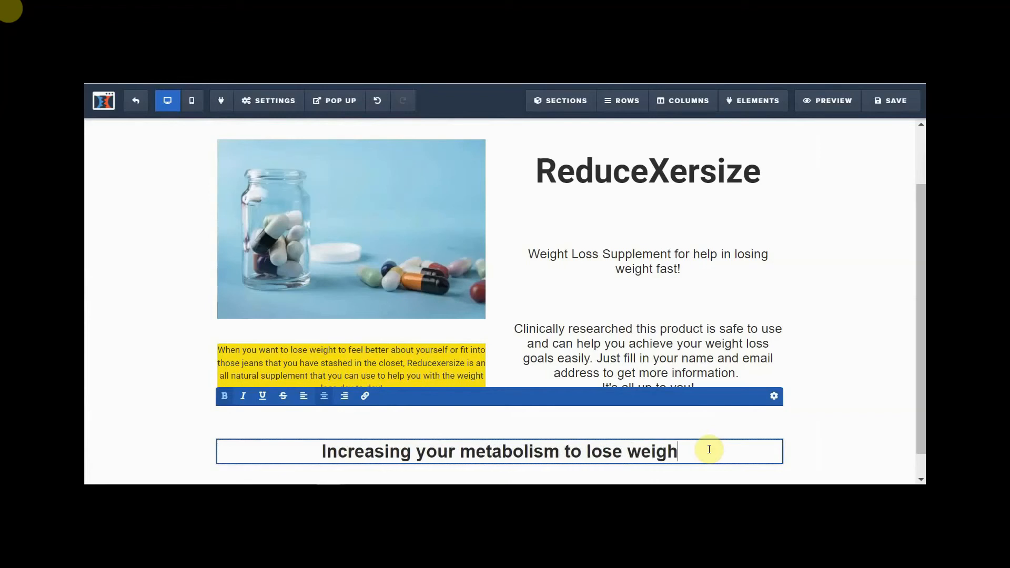
type("t is just")
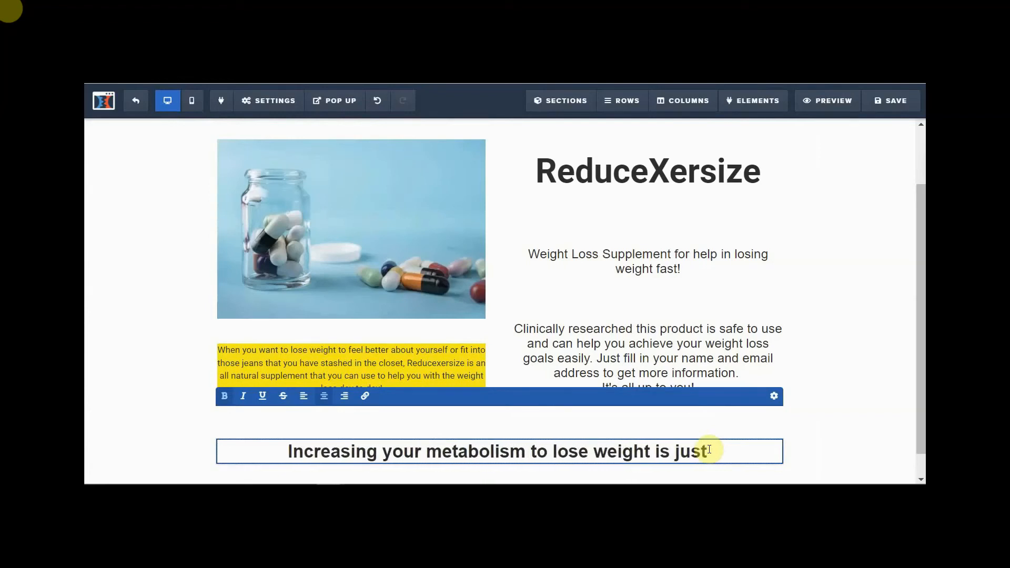
type(" 1")
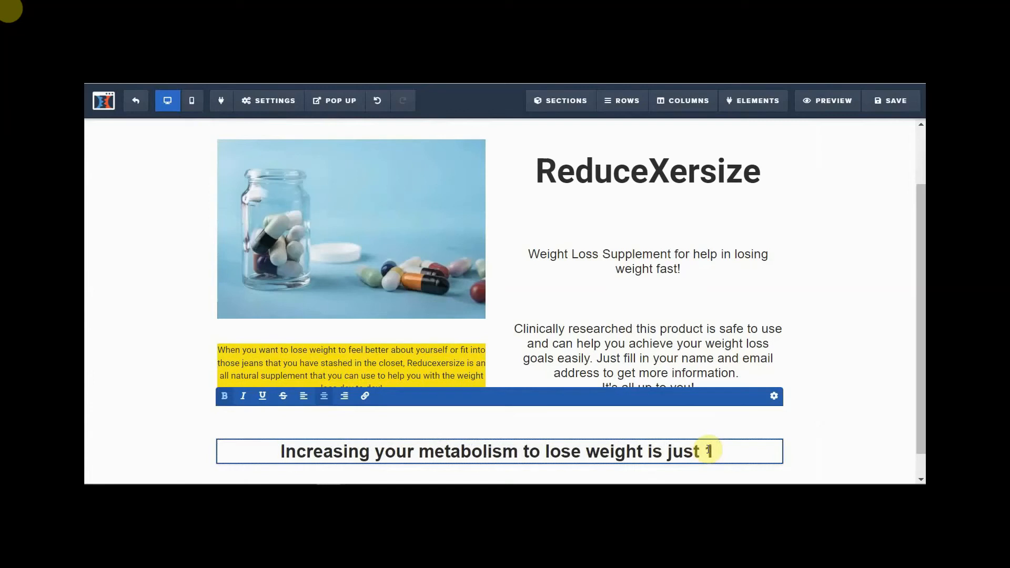
type(" ca")
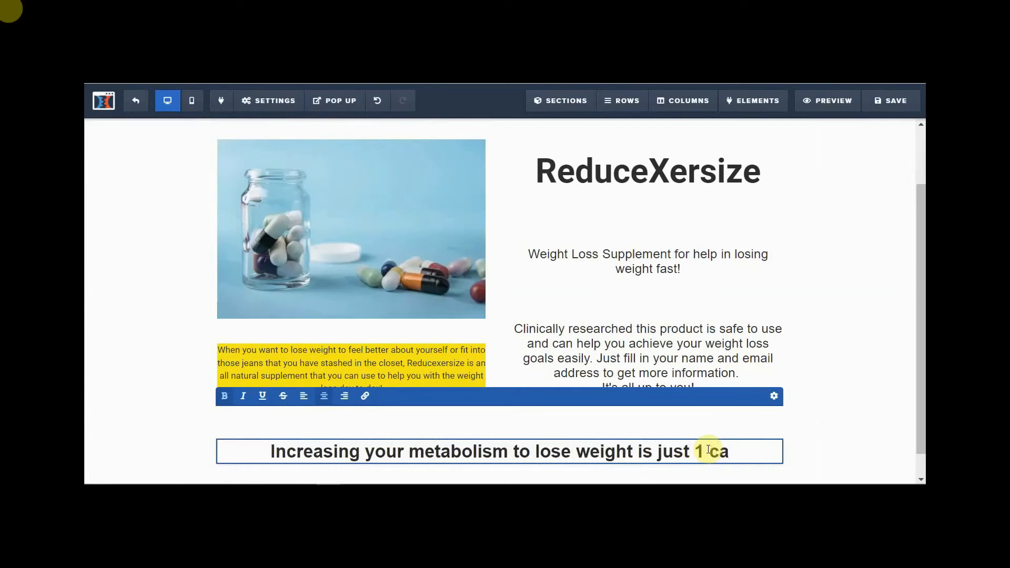
type("psule ")
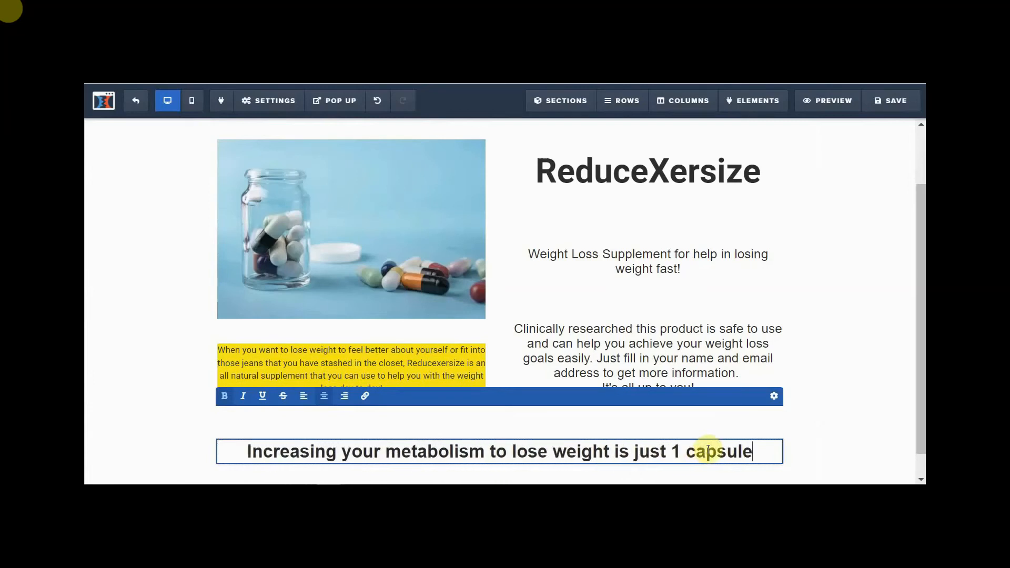
type("away")
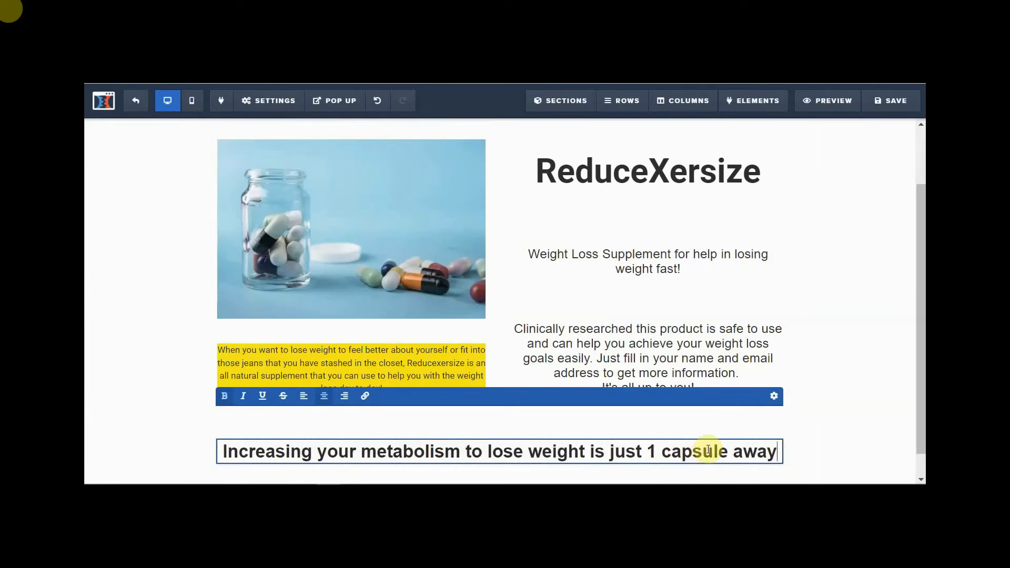
type("!")
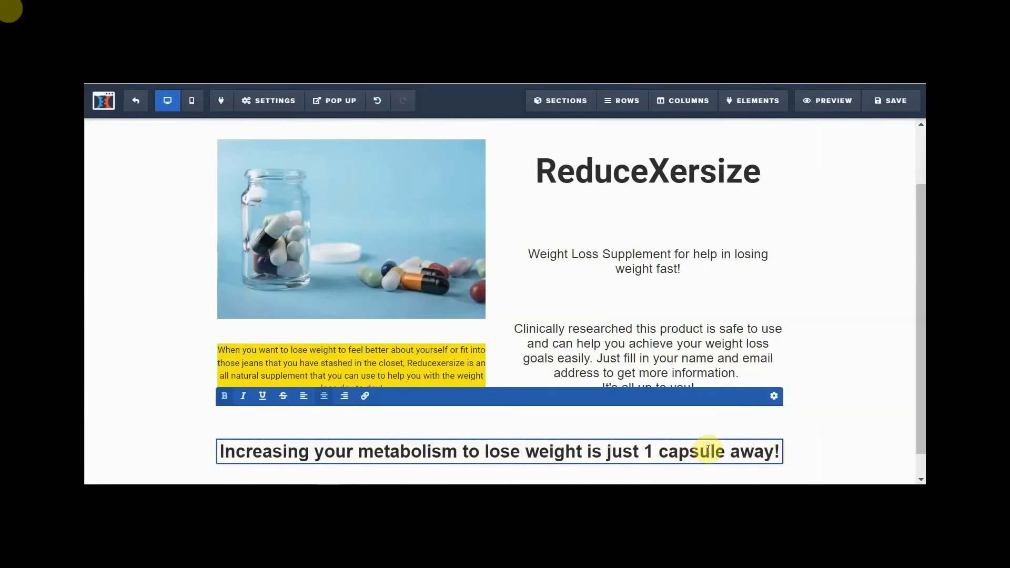
left_click(826, 423)
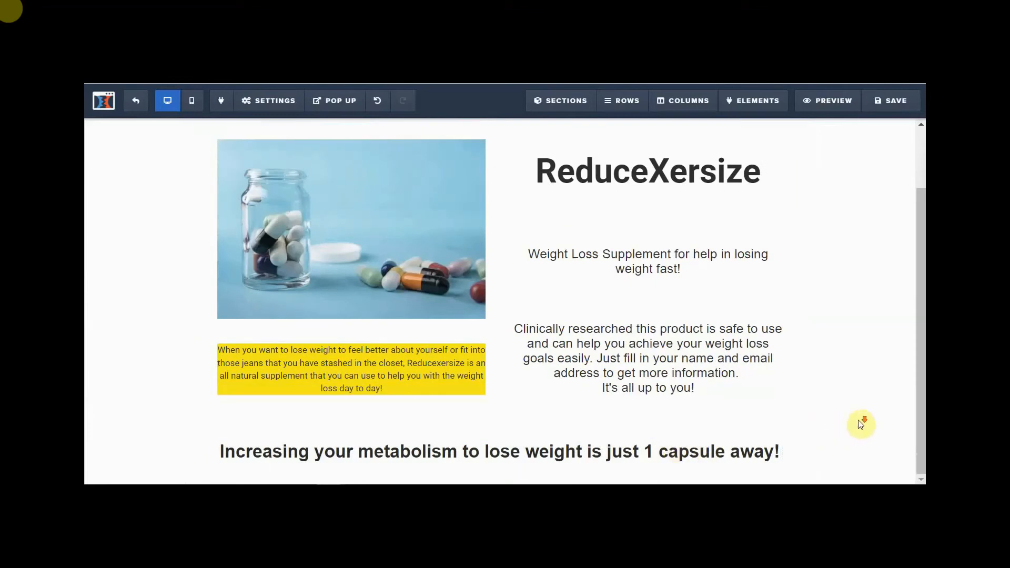
- Give the capsule headline the Roboto font and orange #cf4916 text colour
left_click(766, 429)
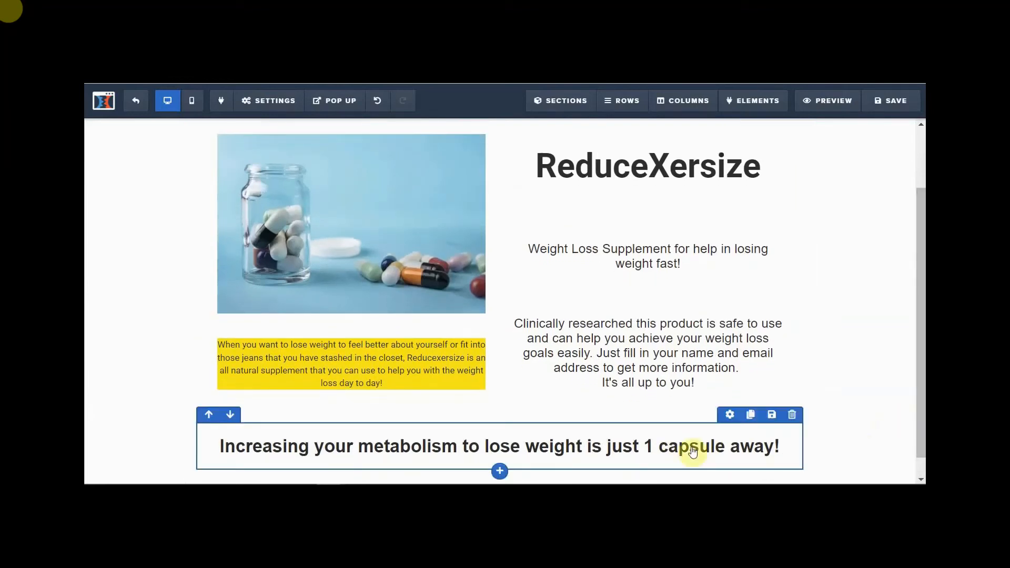
left_click(608, 448)
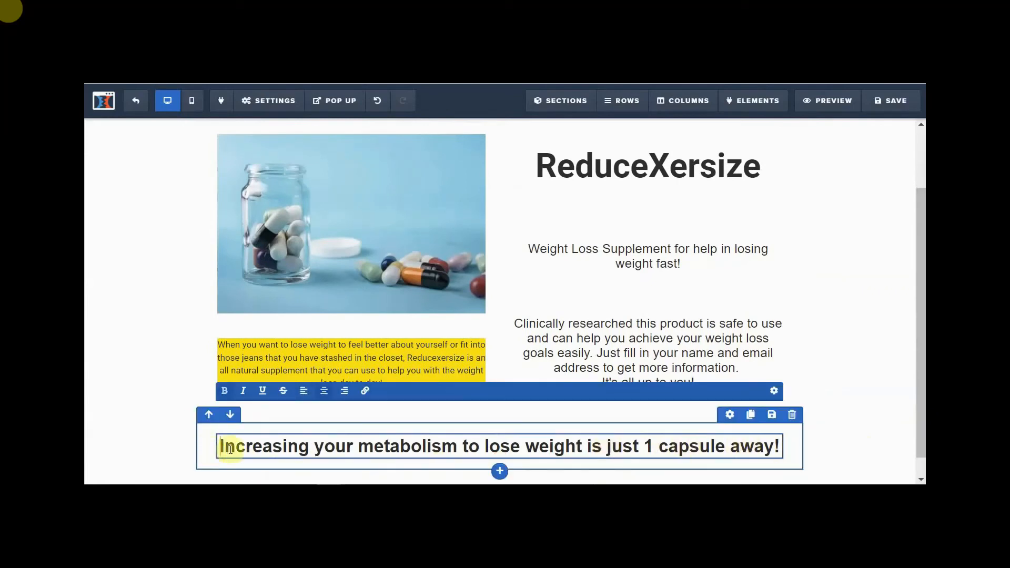
left_click(775, 397)
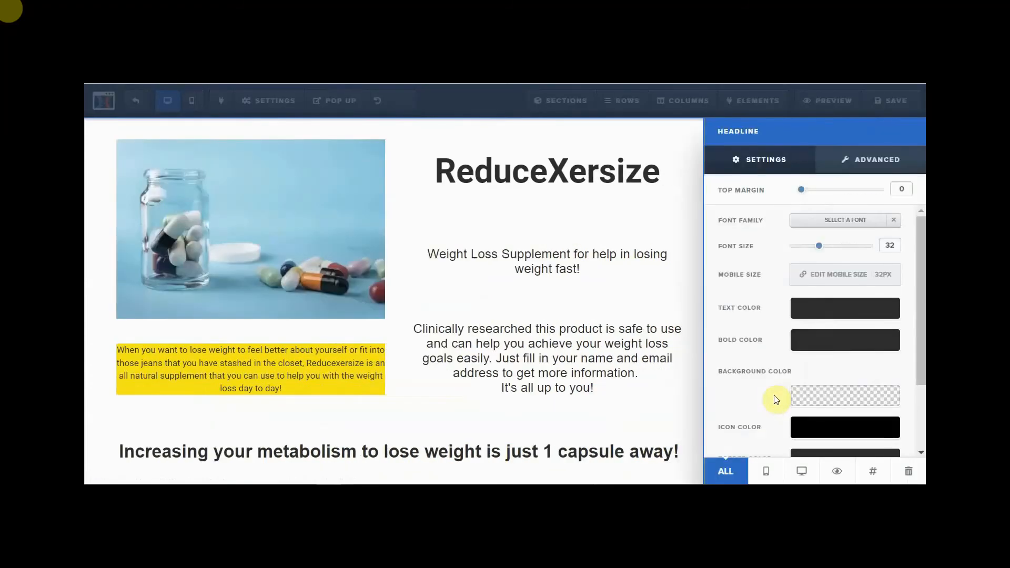
left_click(845, 220)
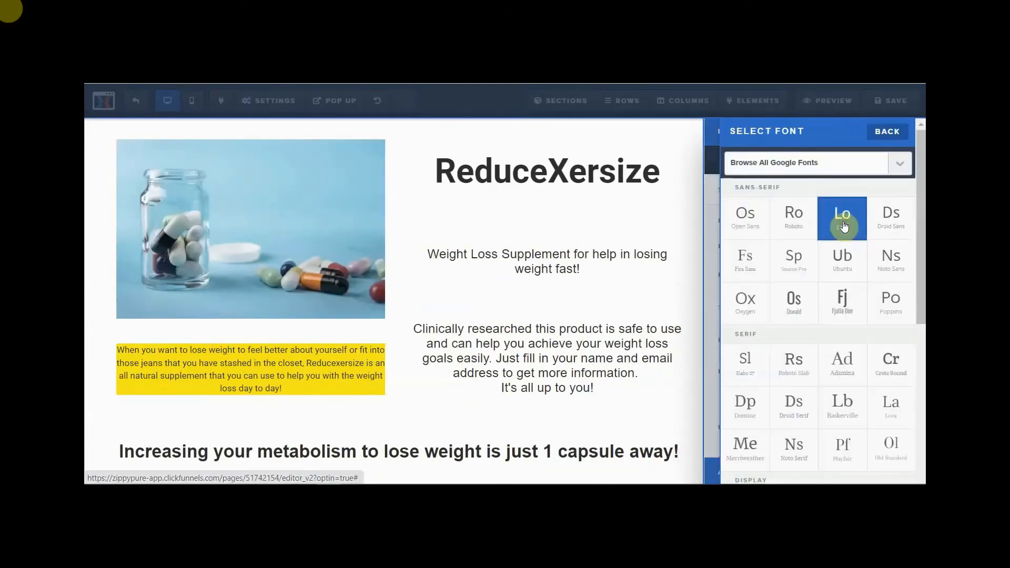
left_click(804, 231)
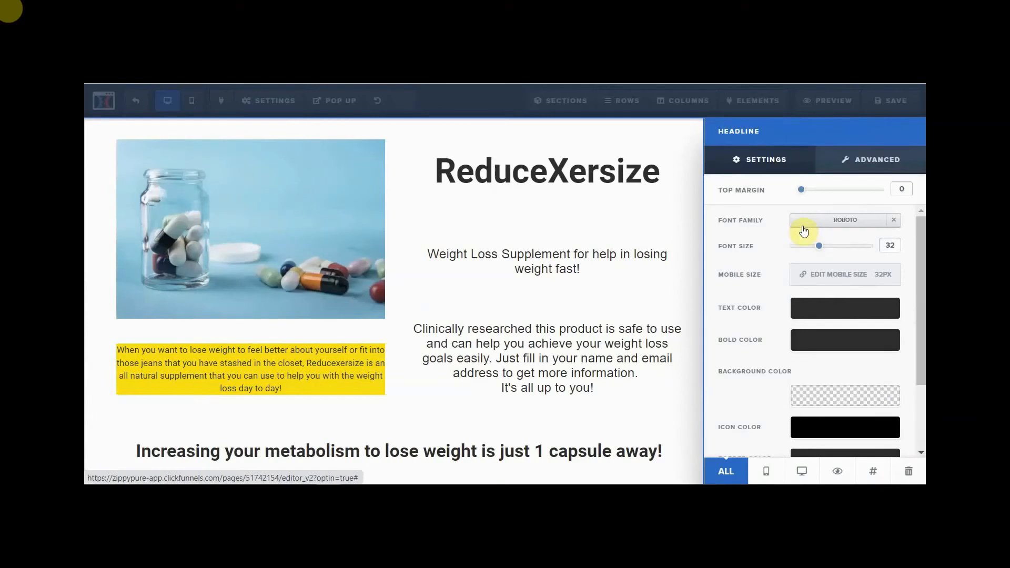
left_click(832, 312)
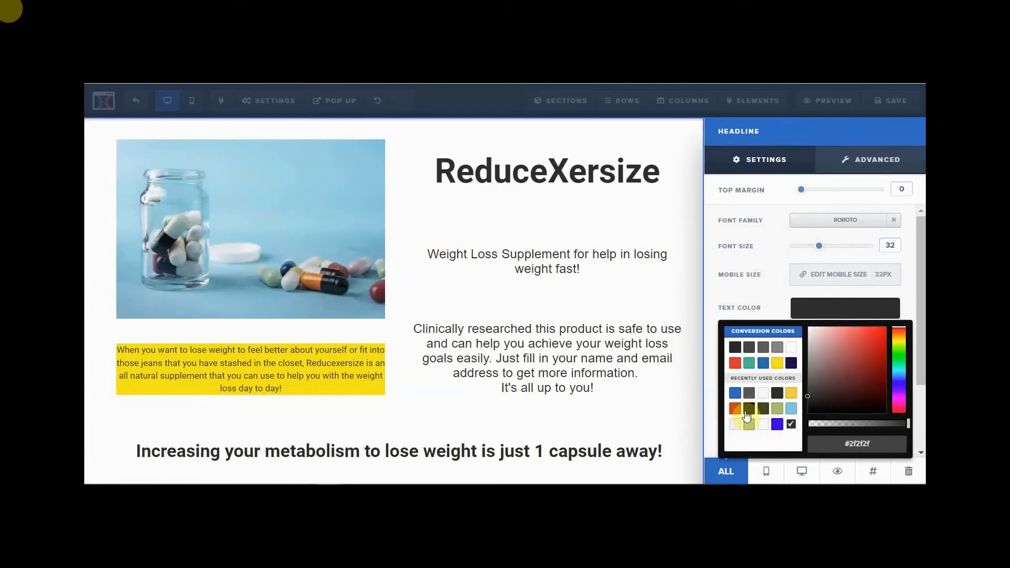
left_click(736, 411)
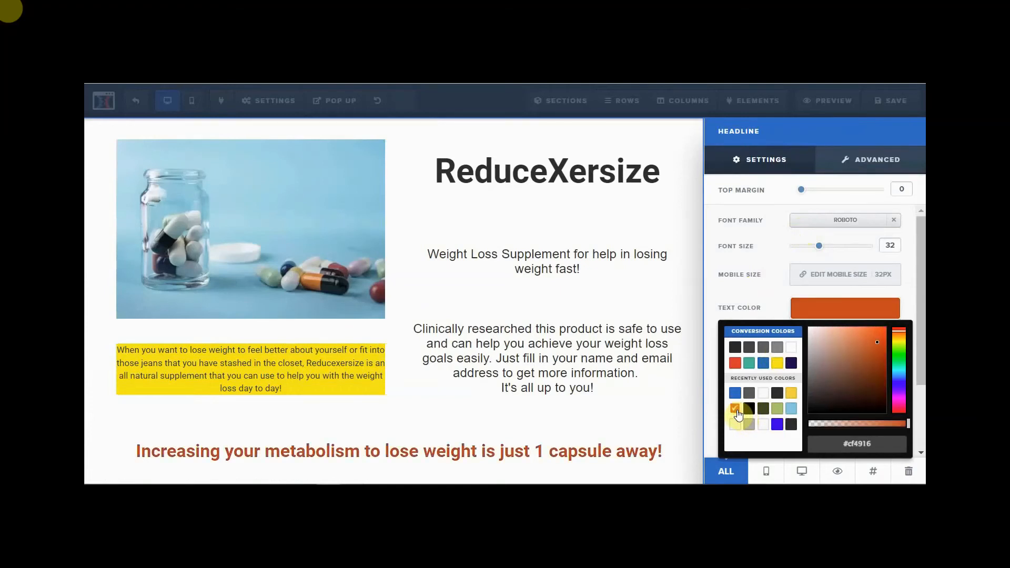
left_click(679, 422)
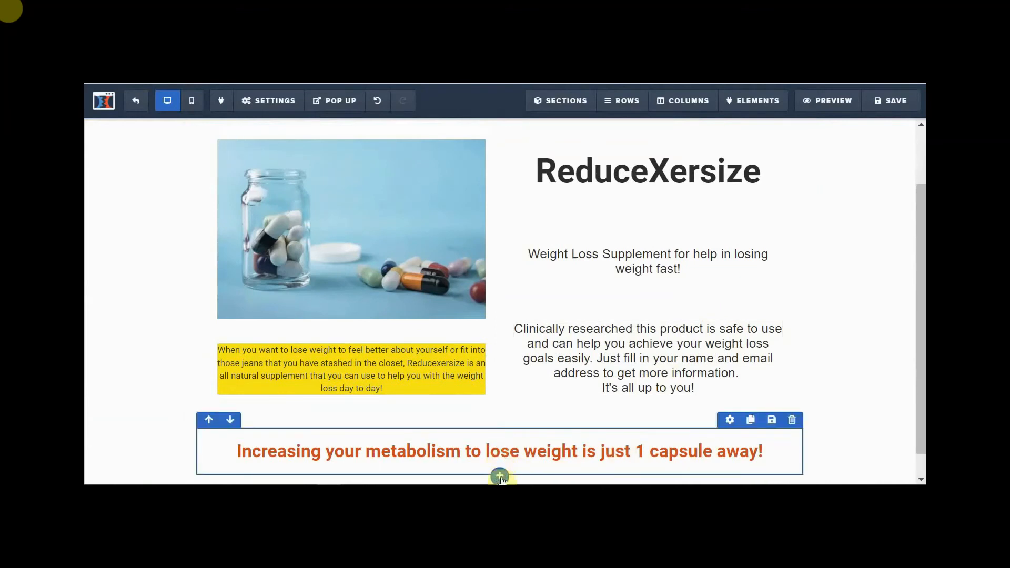
- Add a two-column row under the headline and put a Button element in its left column
left_click(500, 477)
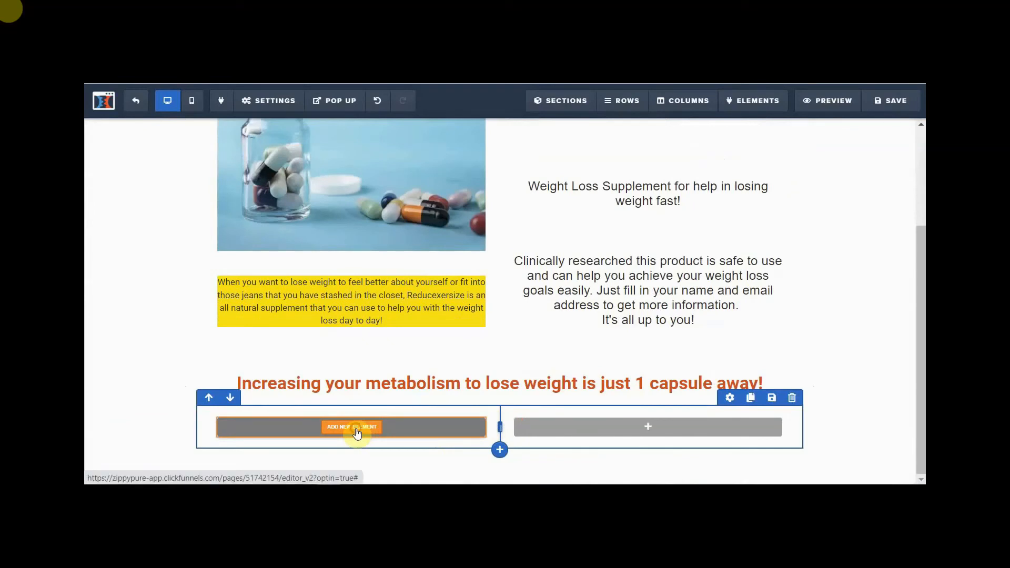
left_click(354, 427)
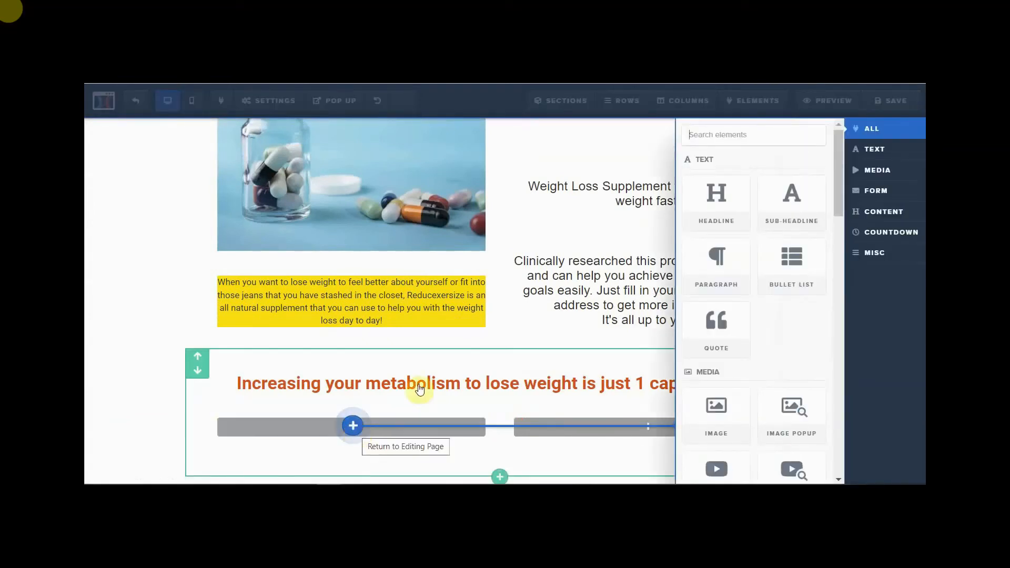
scroll(748, 370, "down", 3)
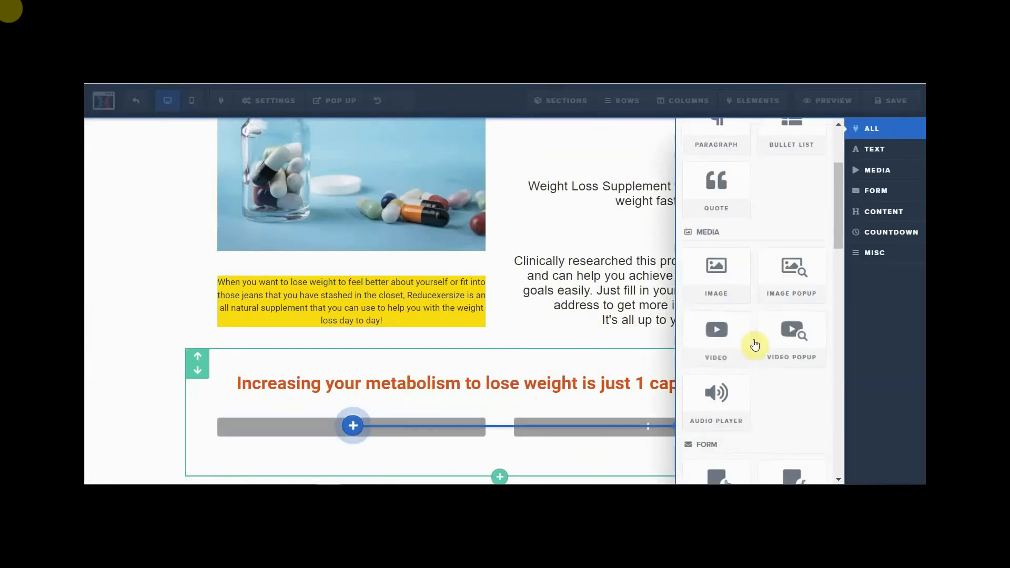
scroll(709, 351, "down", 3)
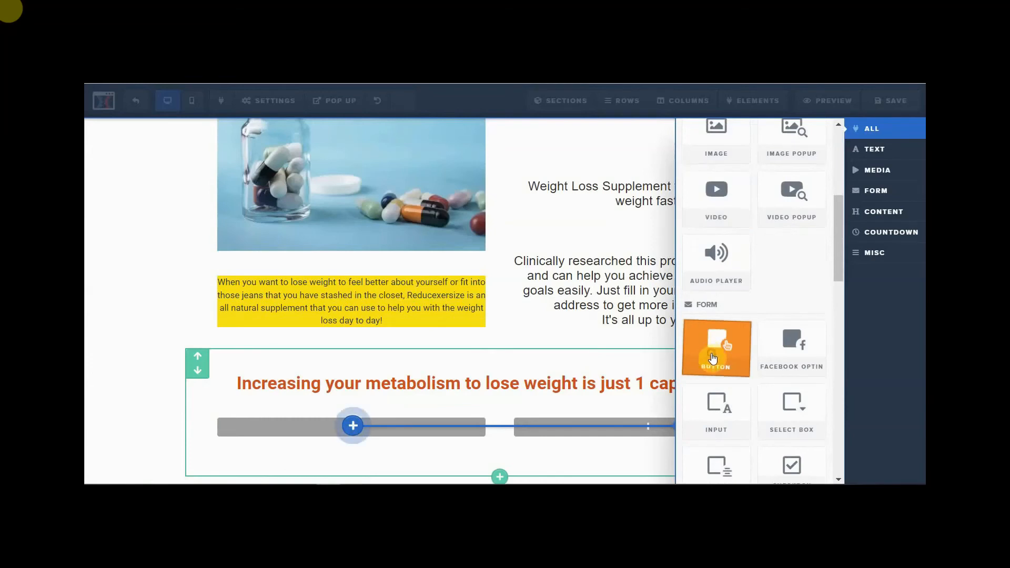
left_click(713, 359)
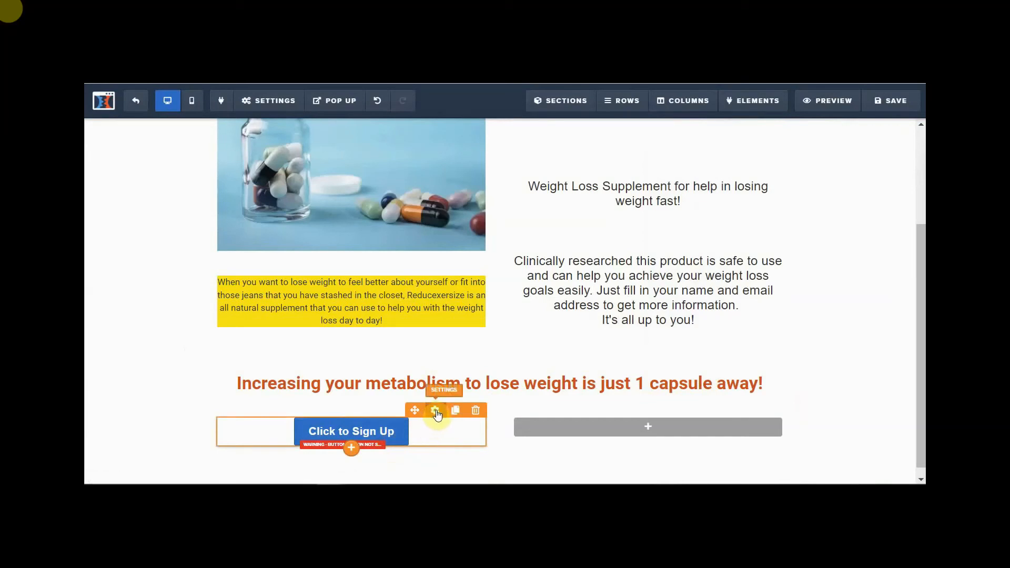
- Change the button text to 'Click for more information.' and its font to Roboto
left_click(436, 412)
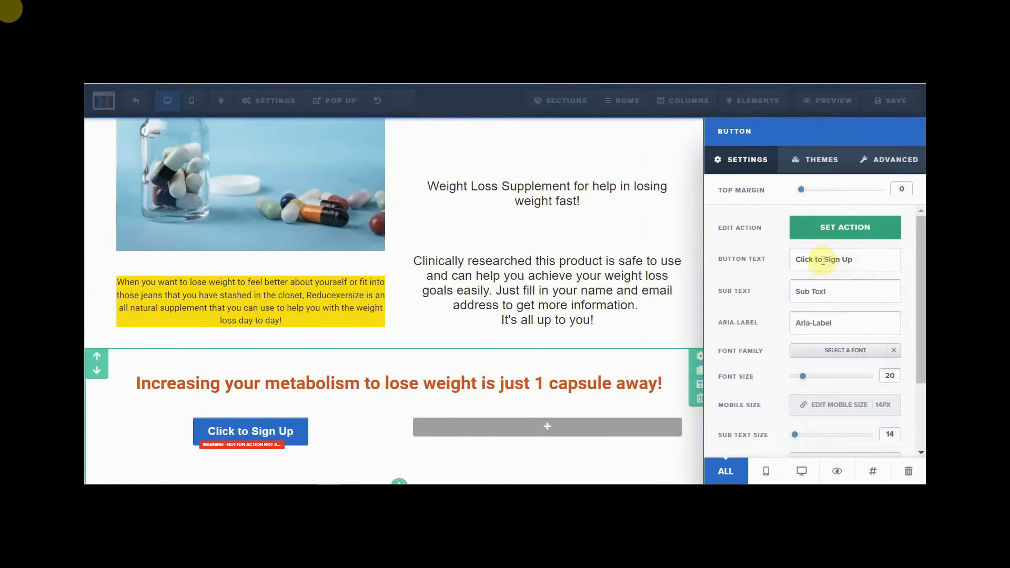
left_click_drag(816, 262, 864, 266)
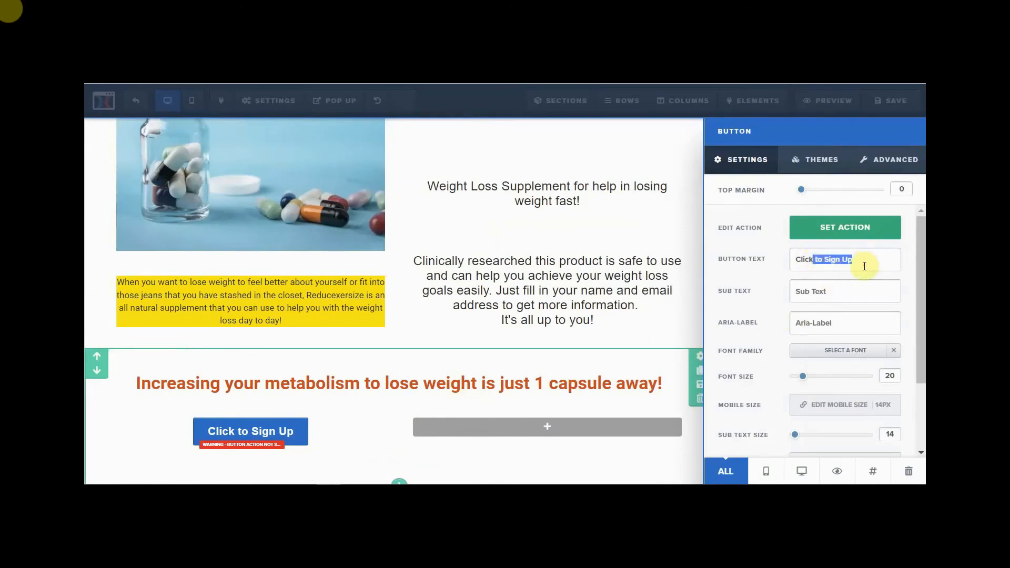
key("BackSpace")
type("f")
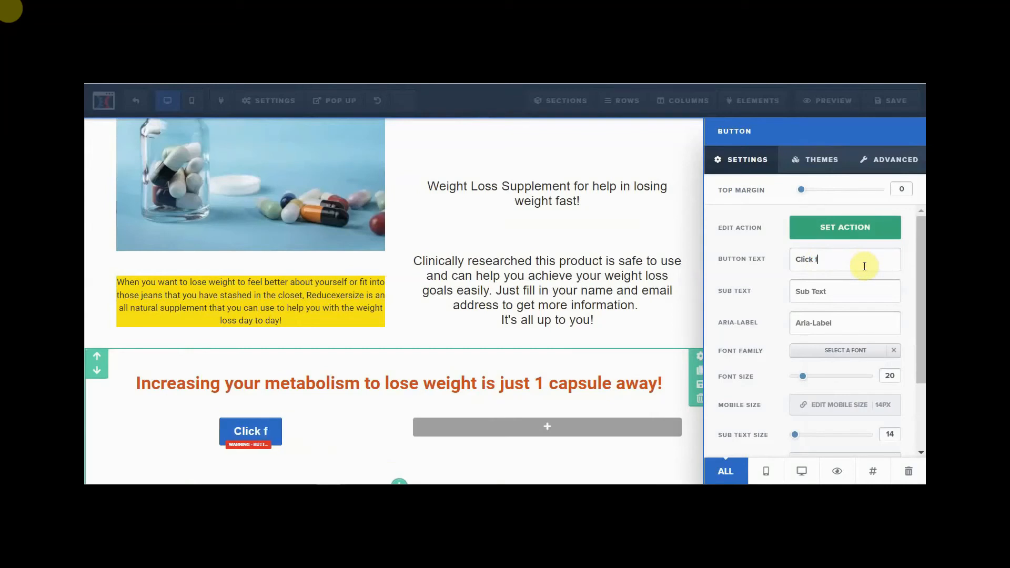
type("or mor")
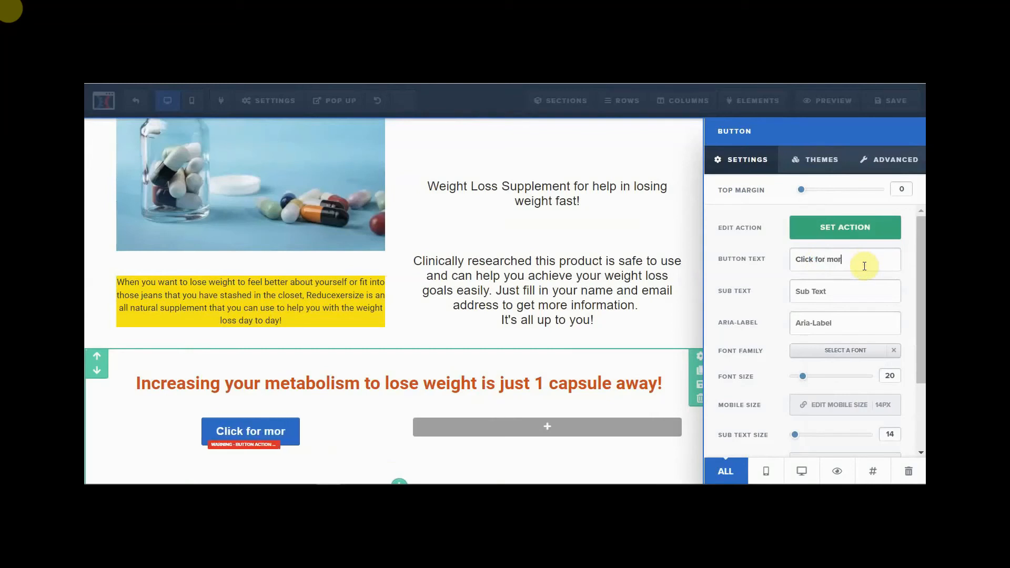
type("e information")
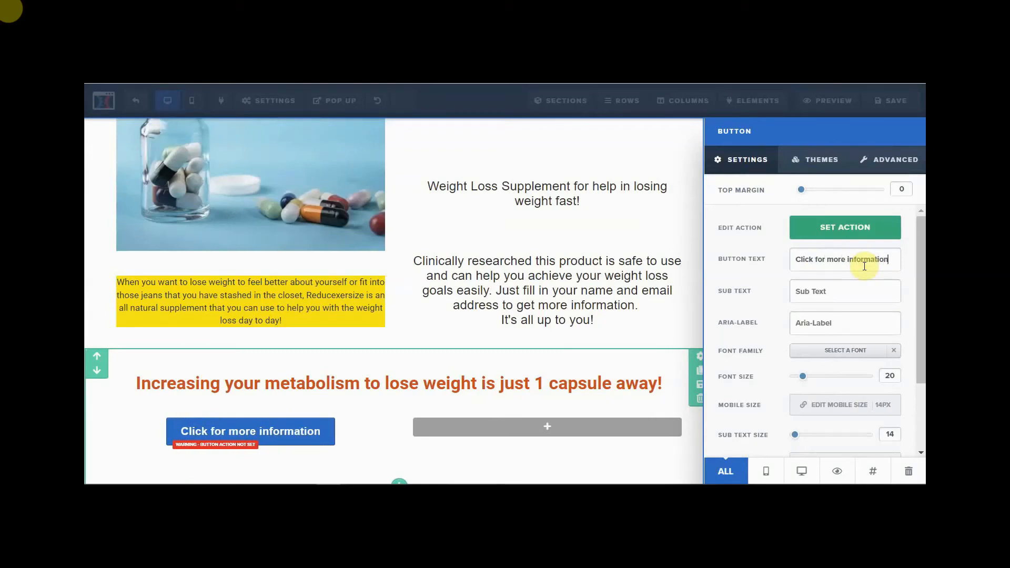
type(".")
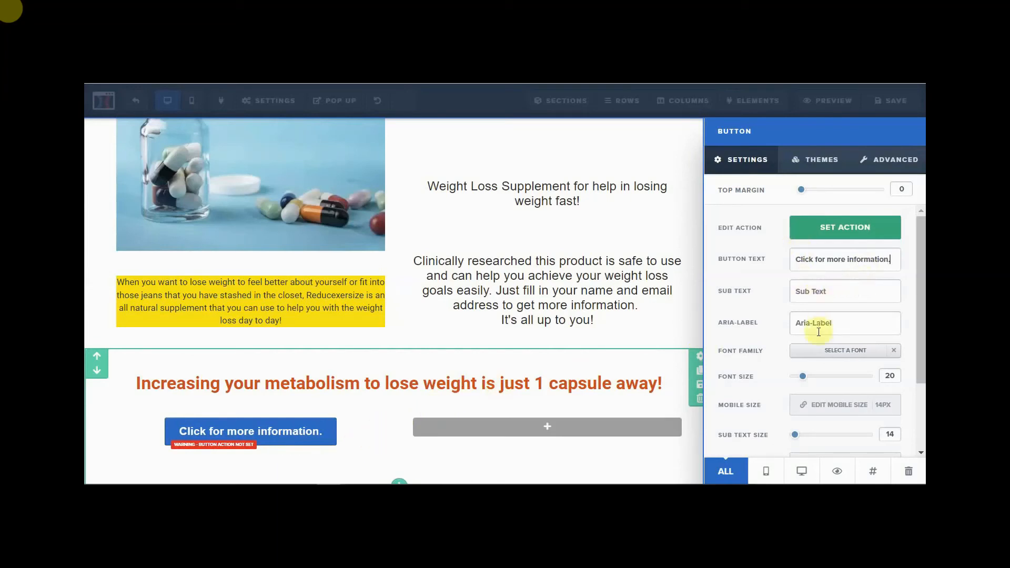
left_click(837, 352)
left_click(794, 214)
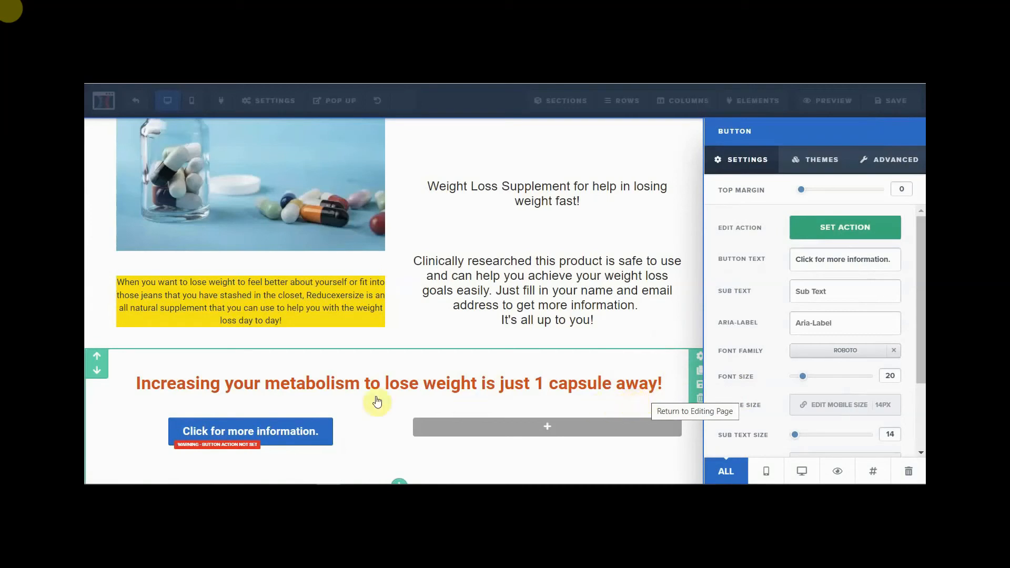
left_click(374, 424)
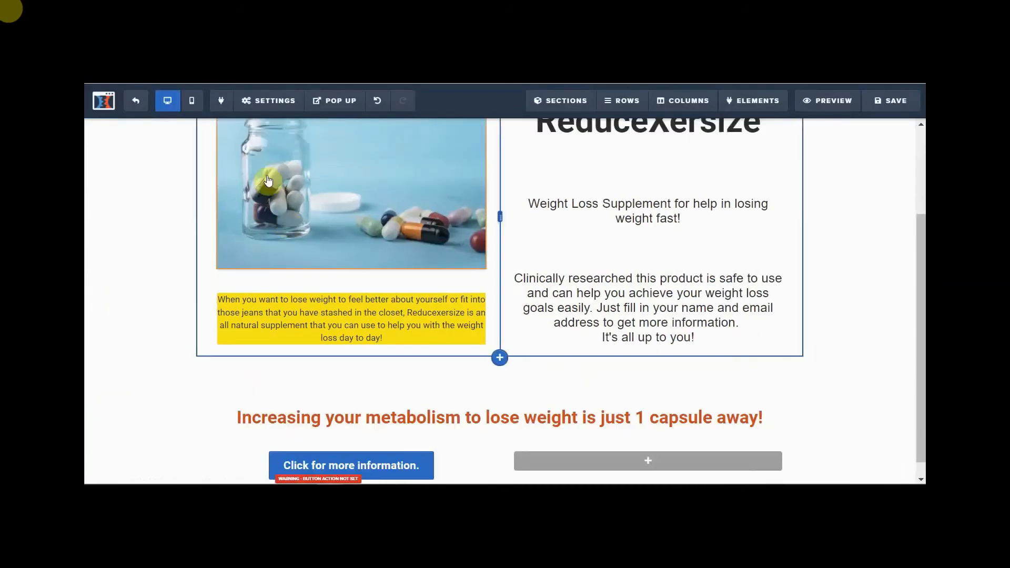
- Check the On Submit URL in the page's general settings
left_click(279, 103)
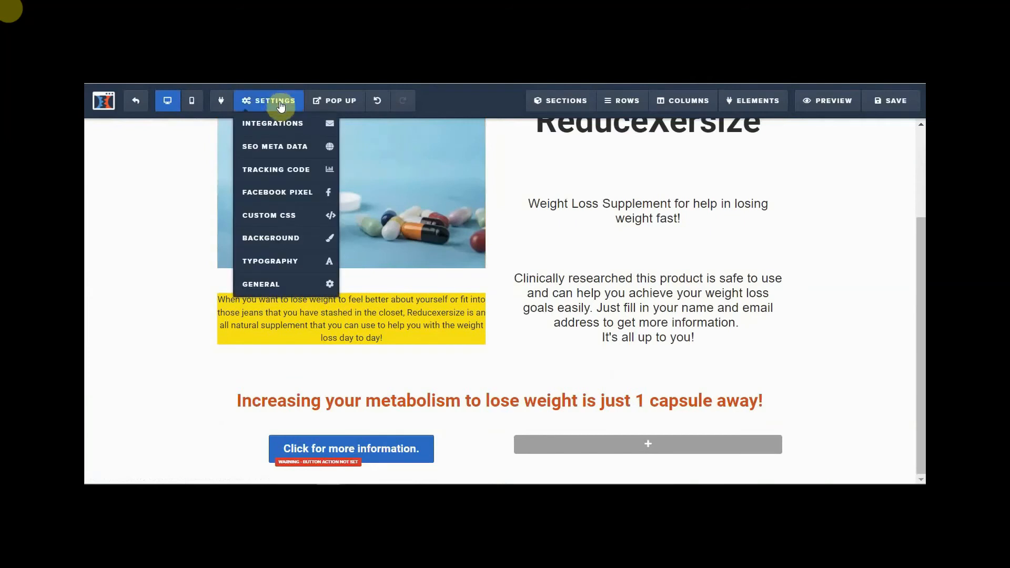
left_click(264, 288)
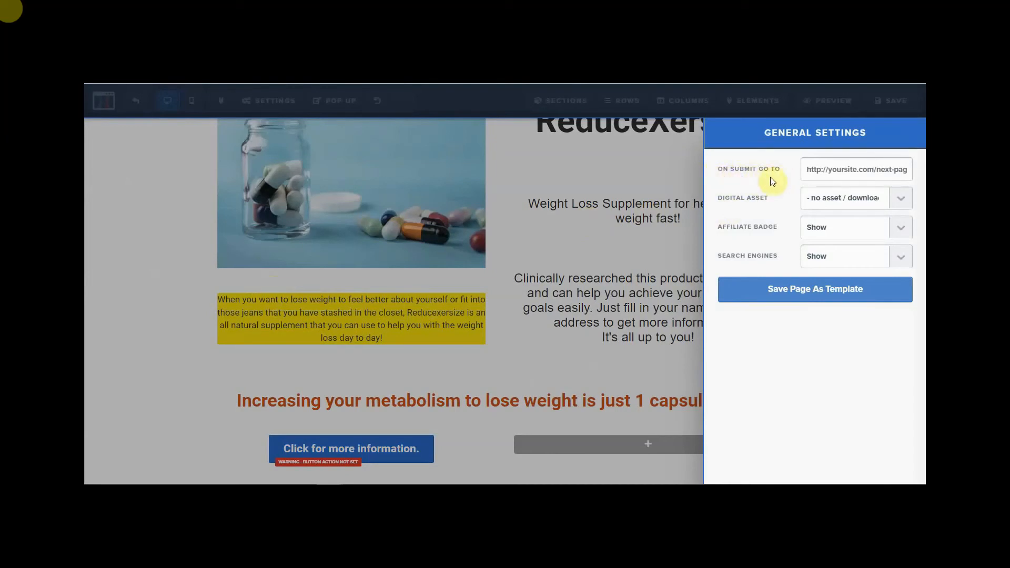
left_click(810, 172)
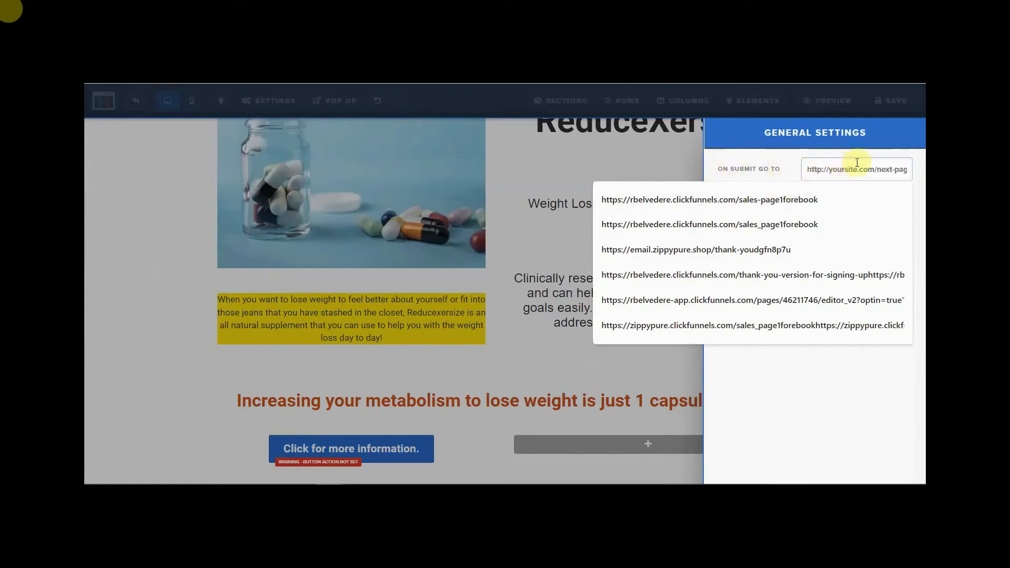
left_click(648, 167)
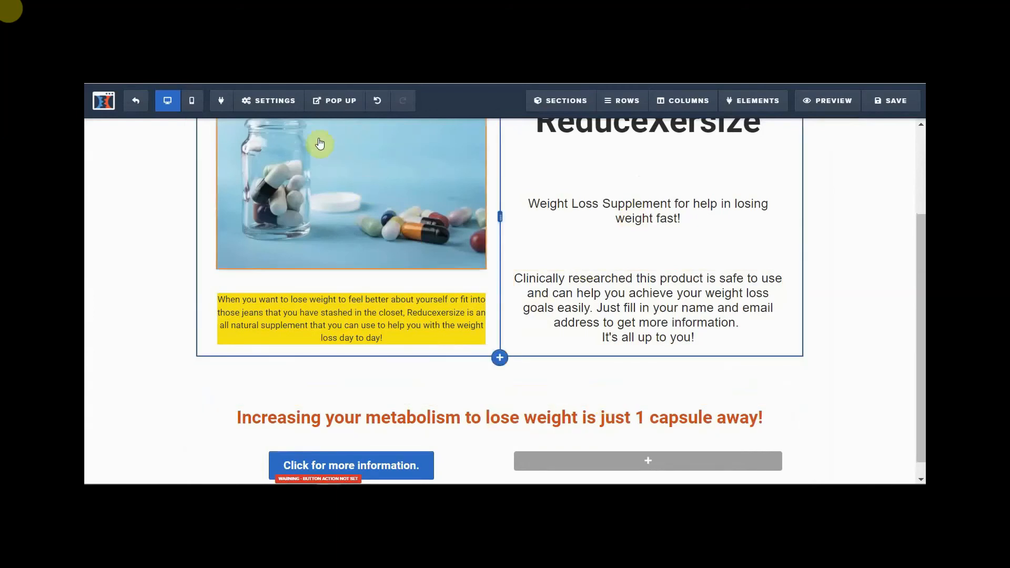
- Set Affiliate Badge to Hide in the general settings and close the panel
left_click(270, 102)
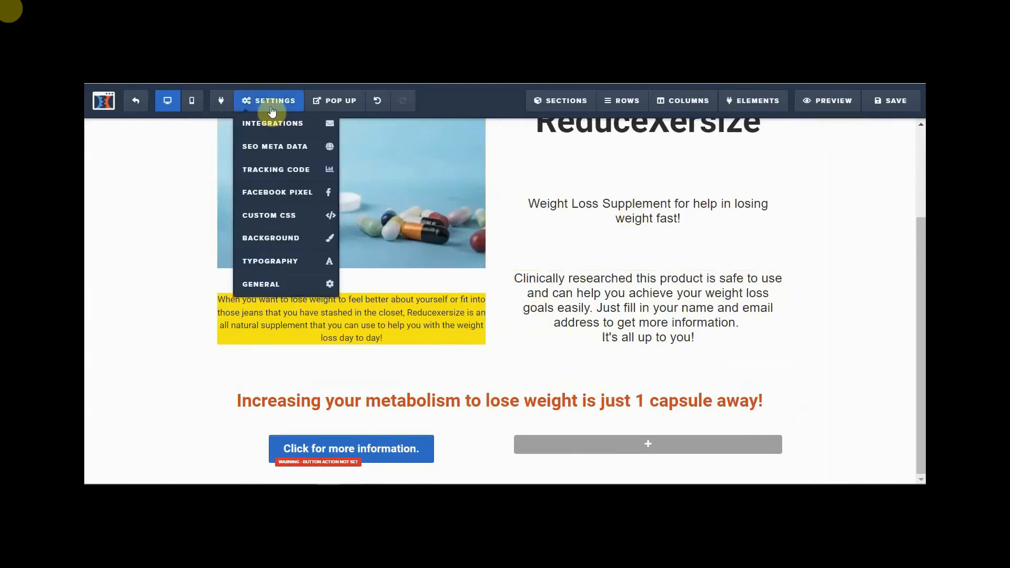
left_click(258, 287)
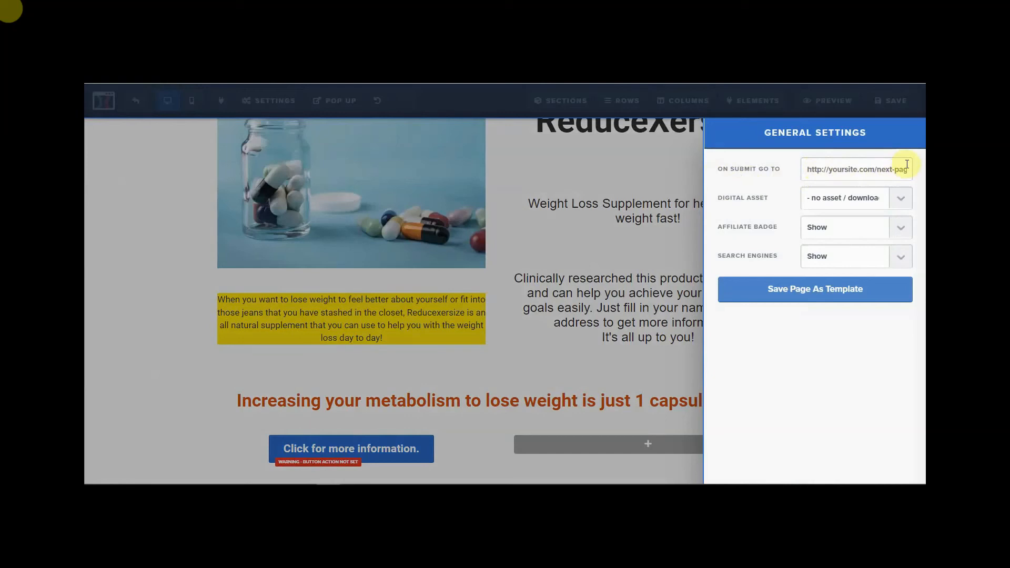
left_click(900, 230)
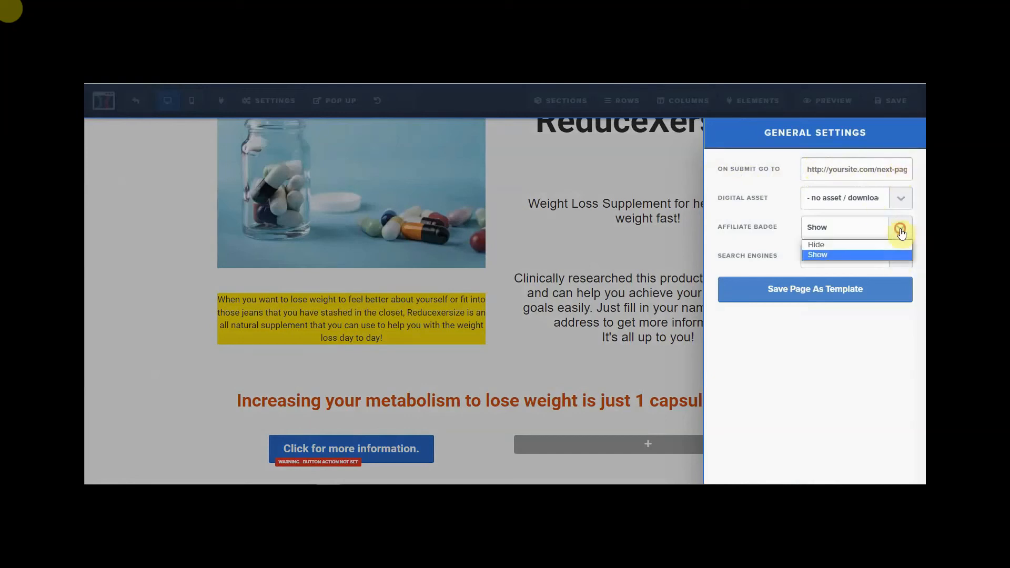
left_click(844, 244)
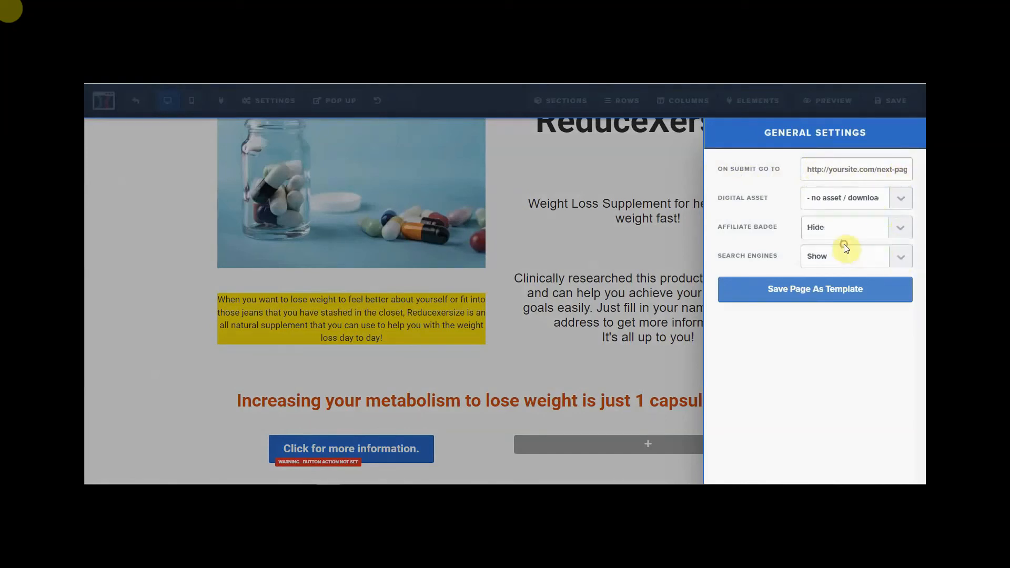
left_click(668, 257)
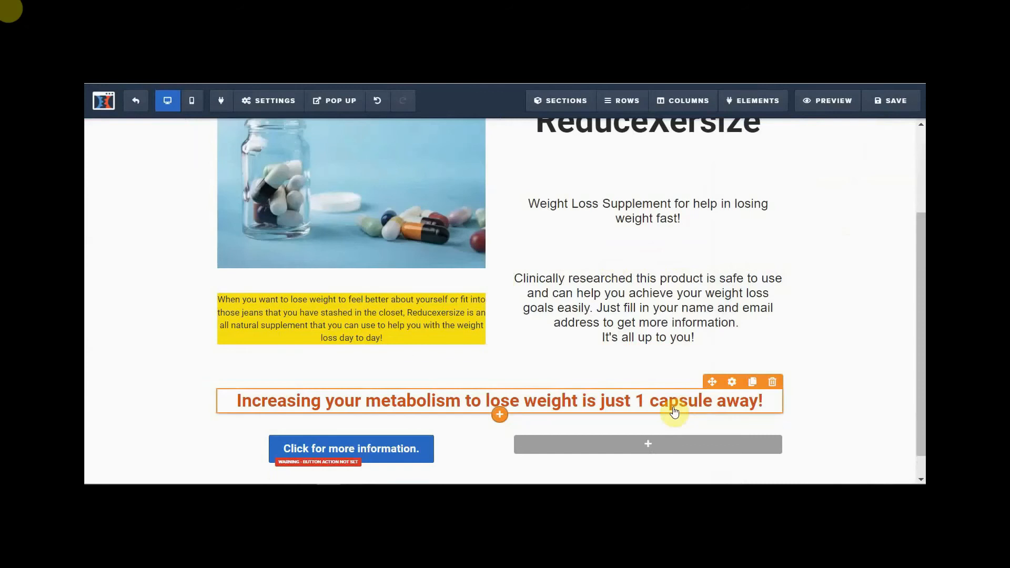
- Add an Input element from the Form section to the empty right column beside the blue button
mouse_move(616, 450)
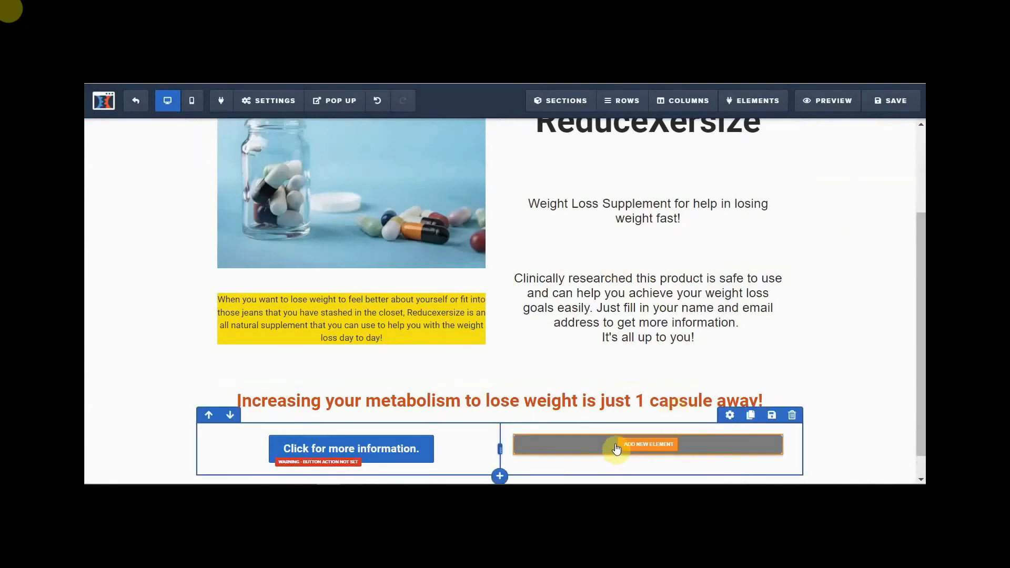
left_click(649, 446)
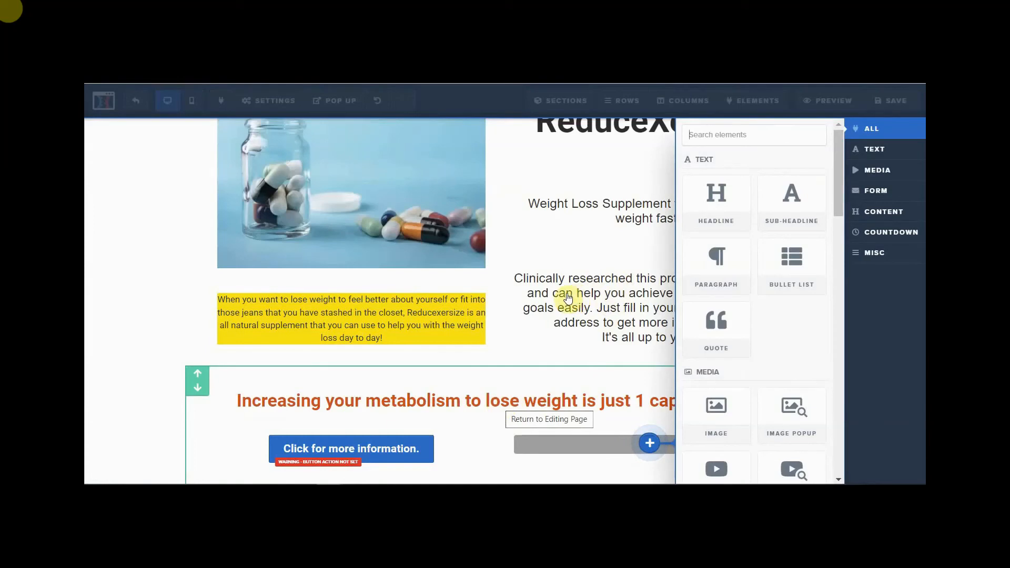
scroll(713, 311, "down", 3)
scroll(715, 318, "down", 4)
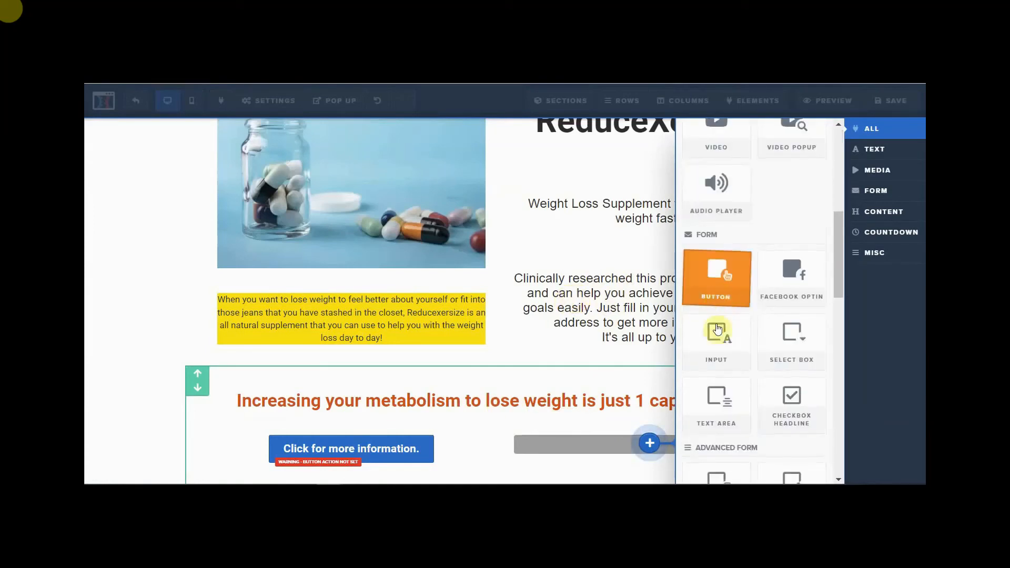
left_click(717, 331)
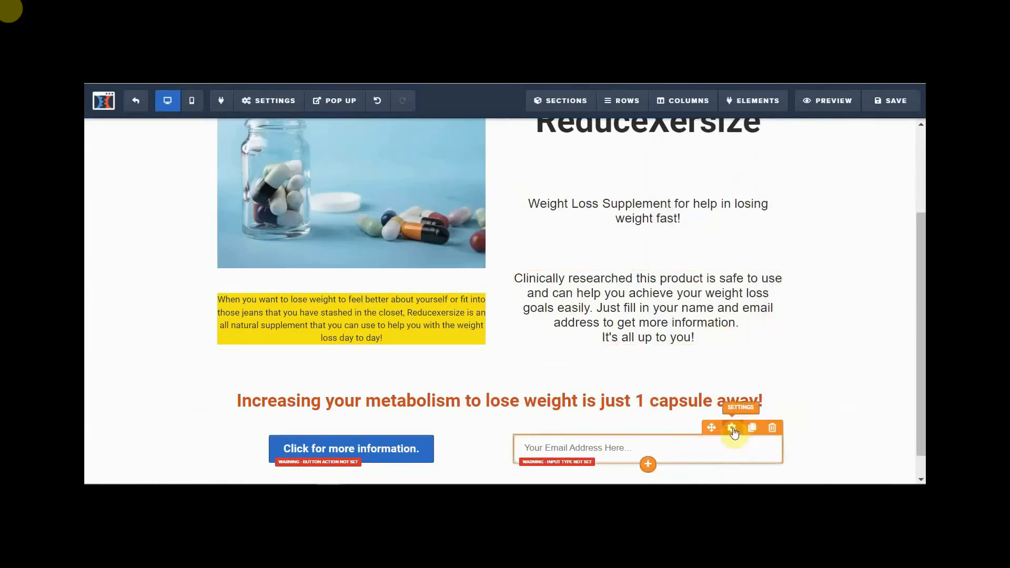
- Set the new input's Input Type to Email Address
left_click(733, 429)
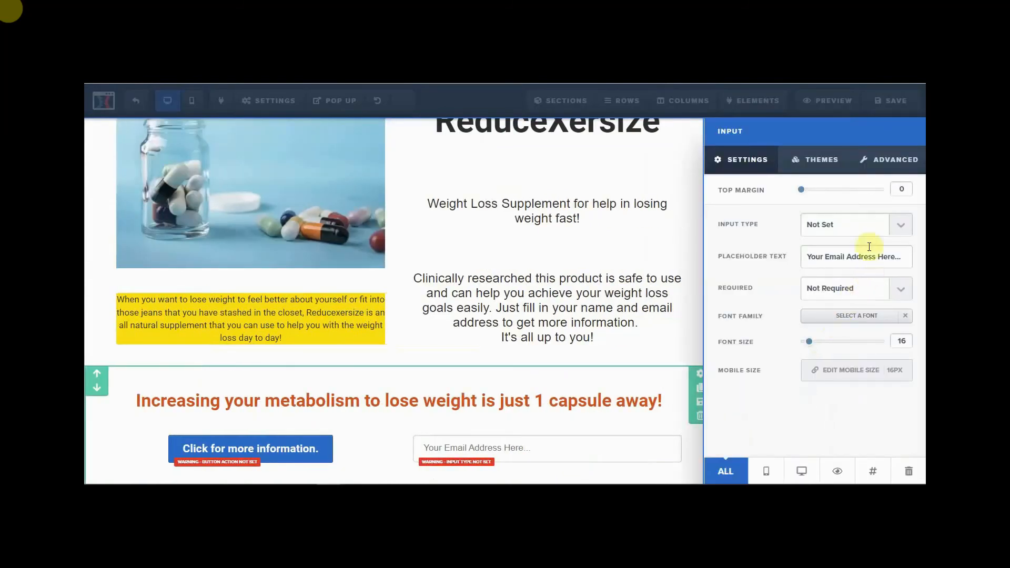
left_click(902, 227)
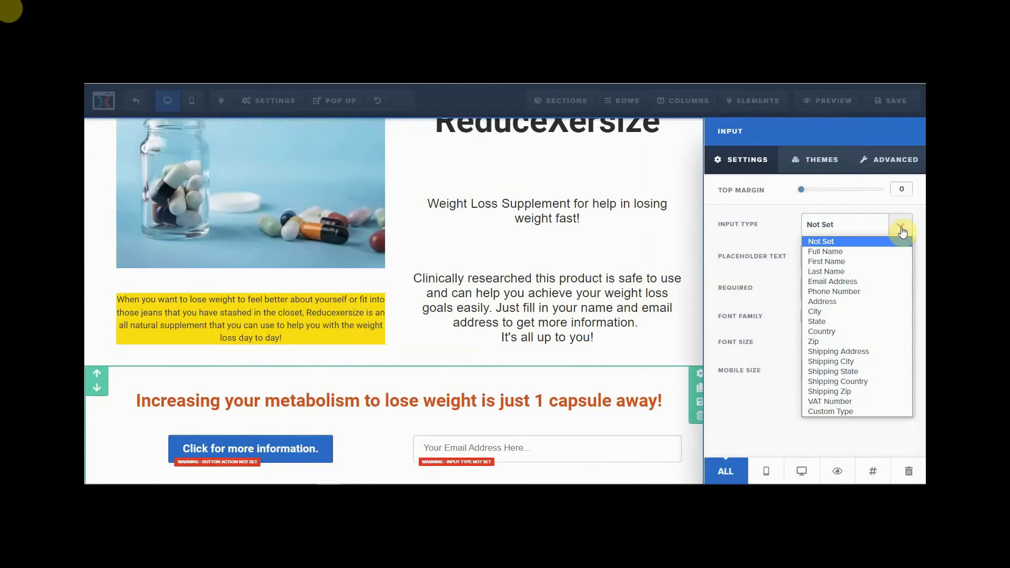
left_click(851, 284)
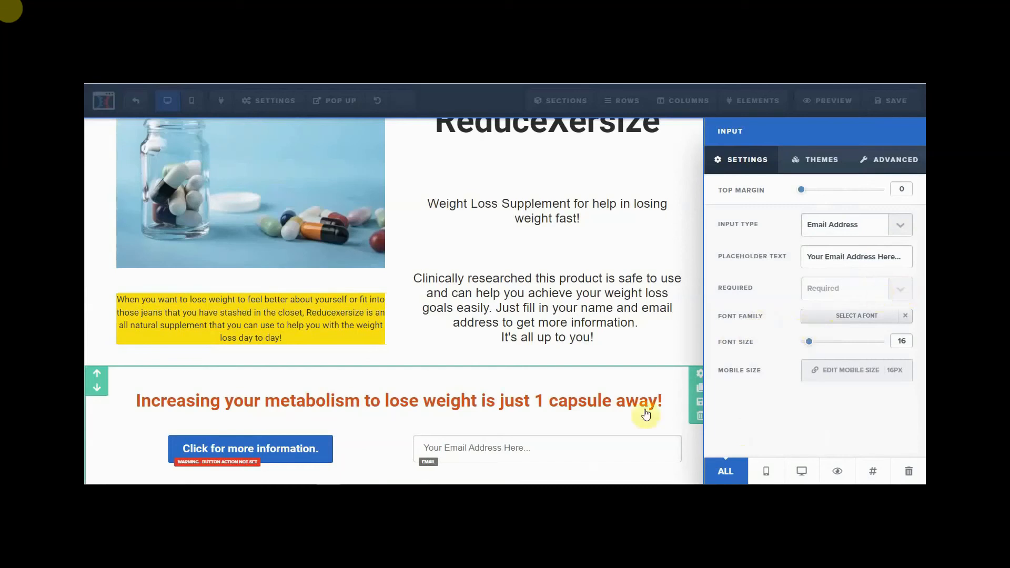
left_click(617, 468)
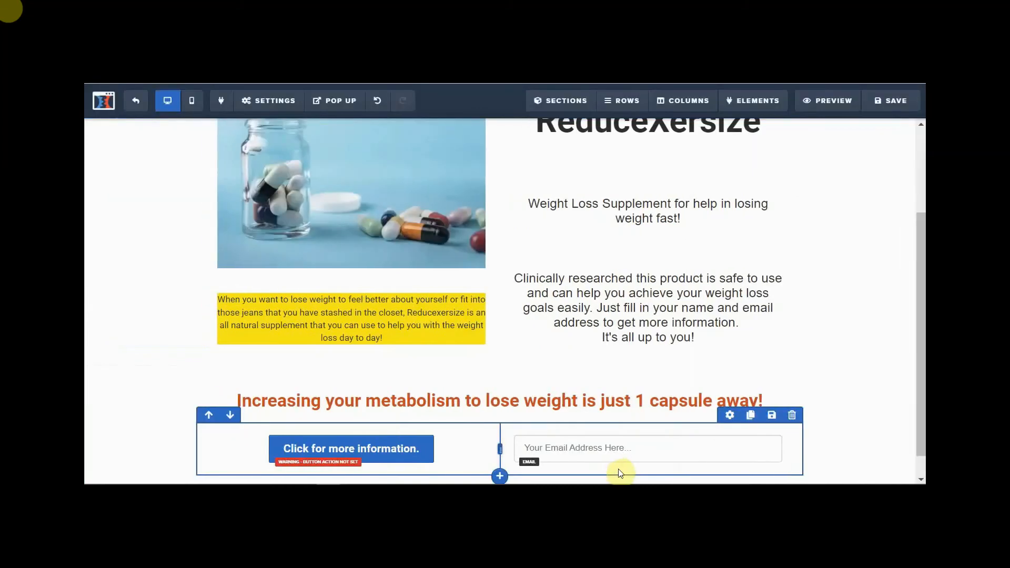
- Change the email input's font to Roboto and its font size from 16 to 20
left_click(619, 454)
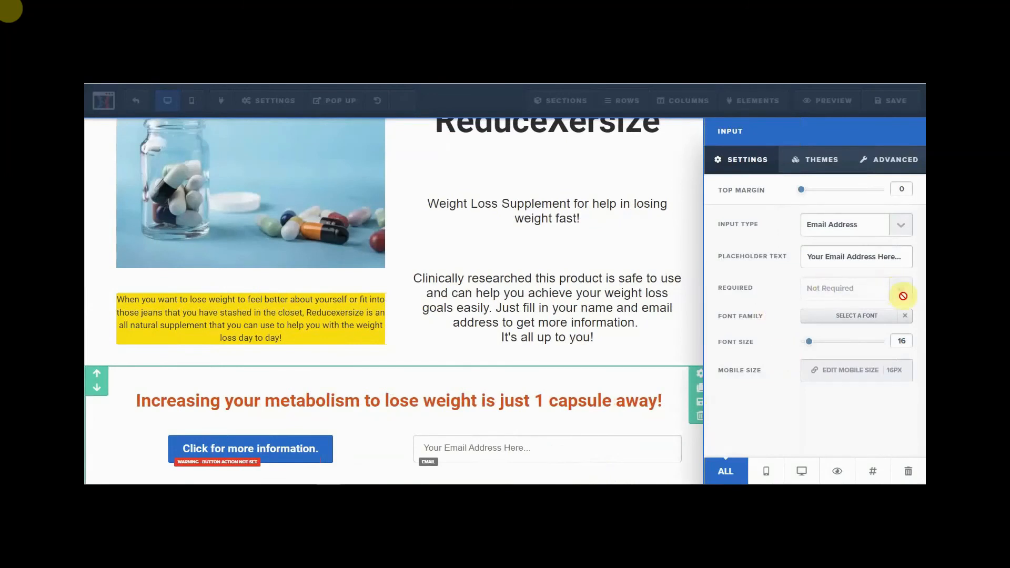
left_click(906, 315)
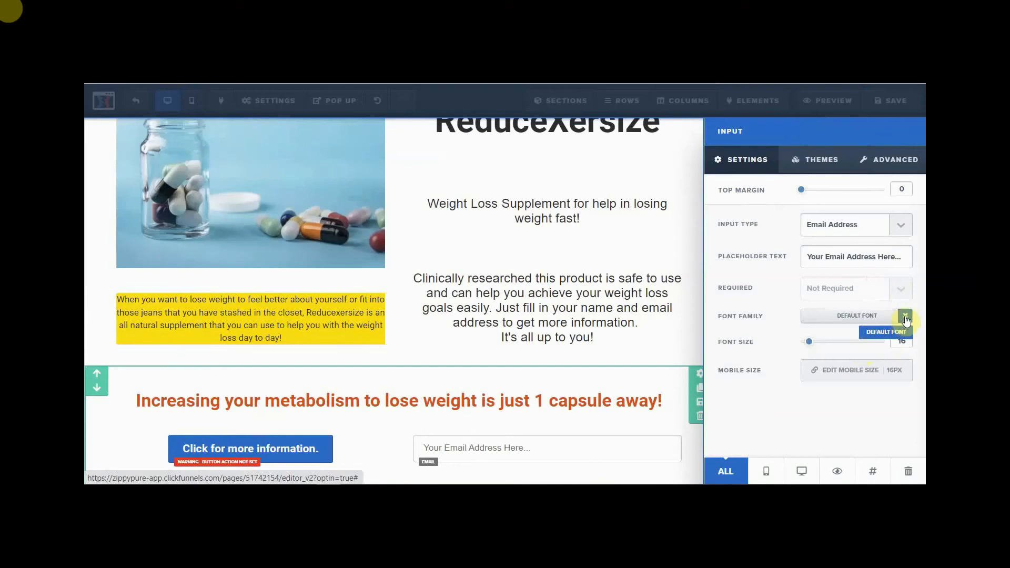
left_click(875, 316)
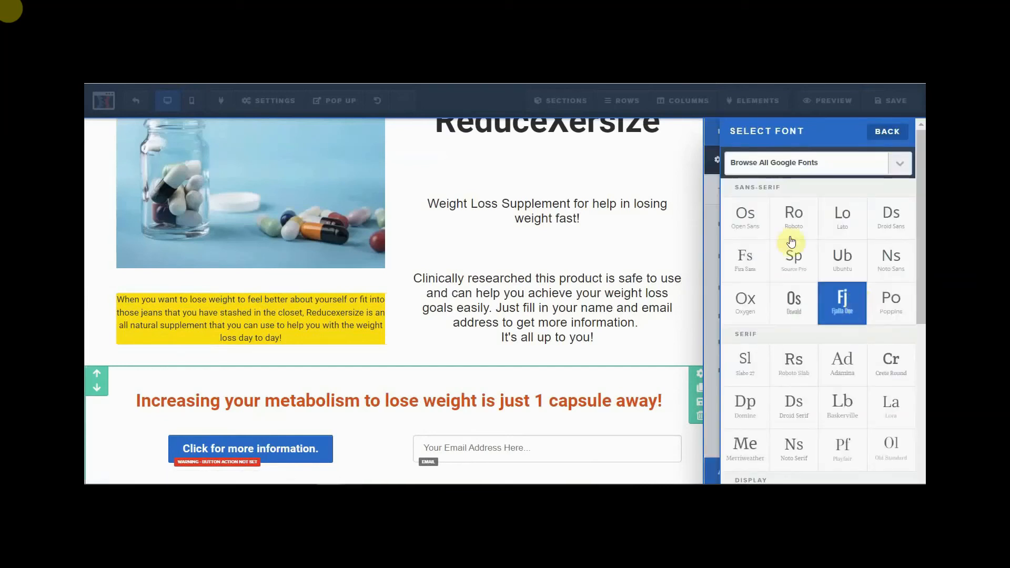
left_click(786, 226)
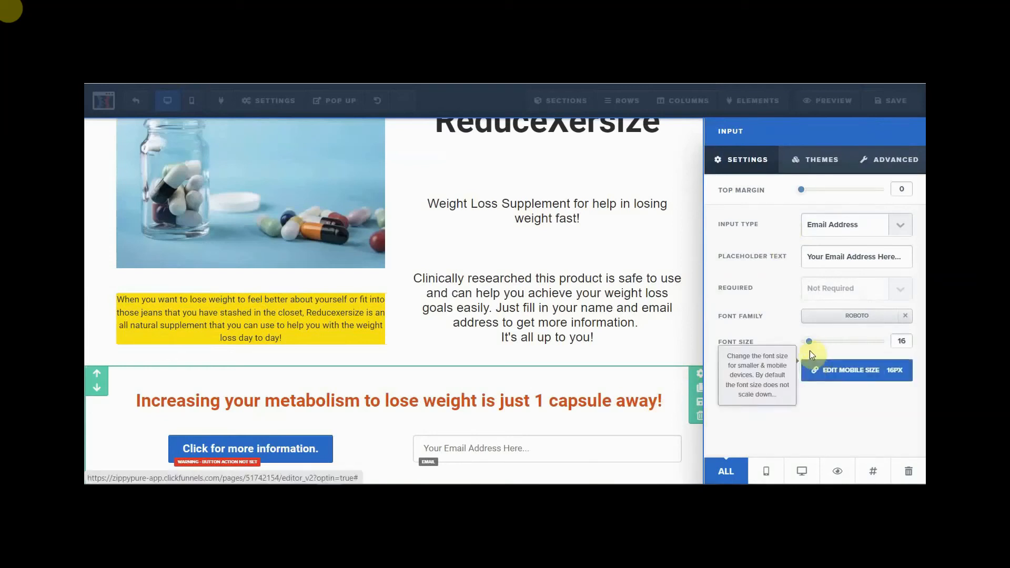
left_click_drag(809, 345, 814, 346)
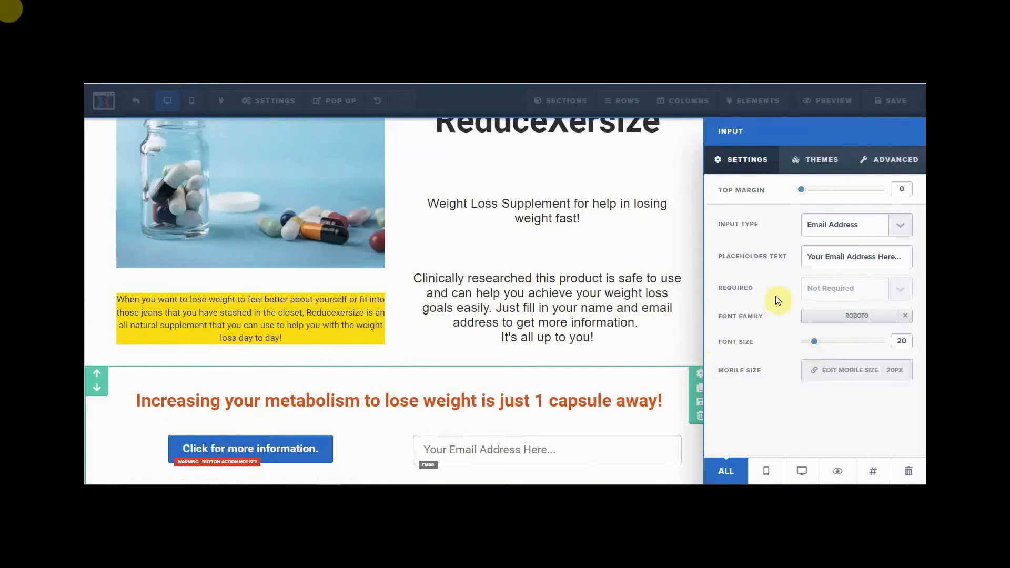
left_click(896, 159)
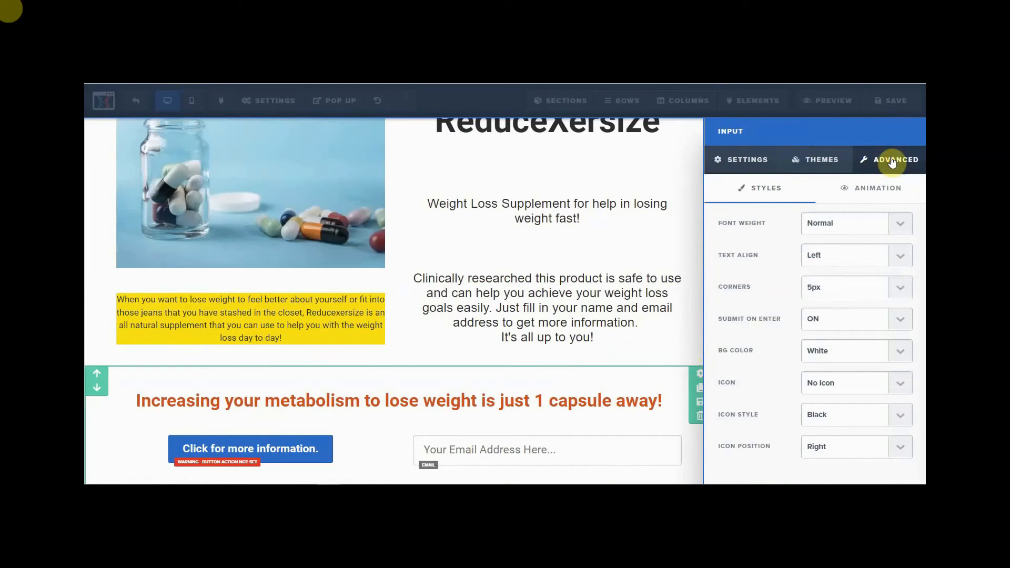
- Make the email field text bold, its background Grey, and add the Email envelope icon
left_click(898, 225)
left_click(854, 253)
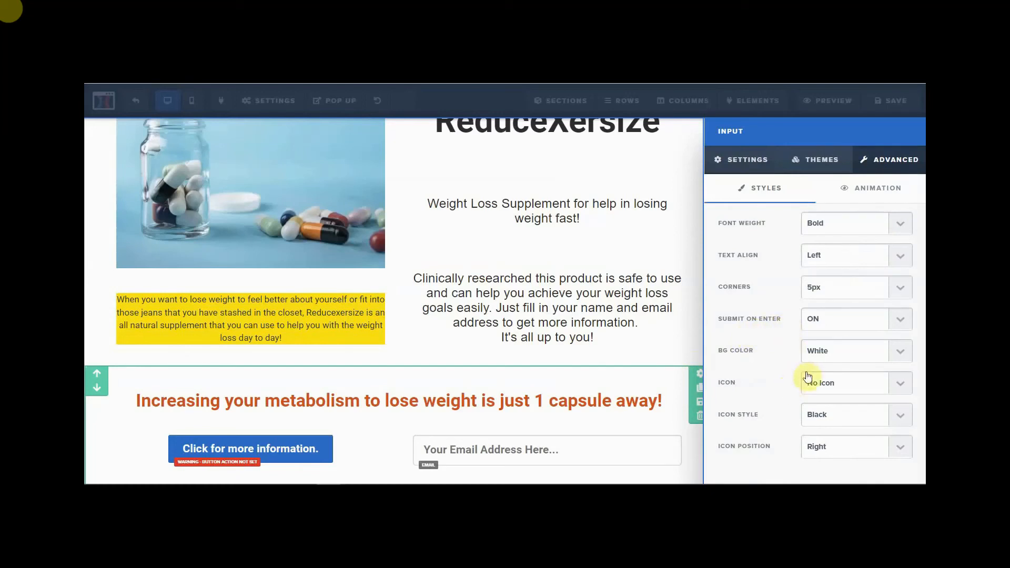
left_click(900, 352)
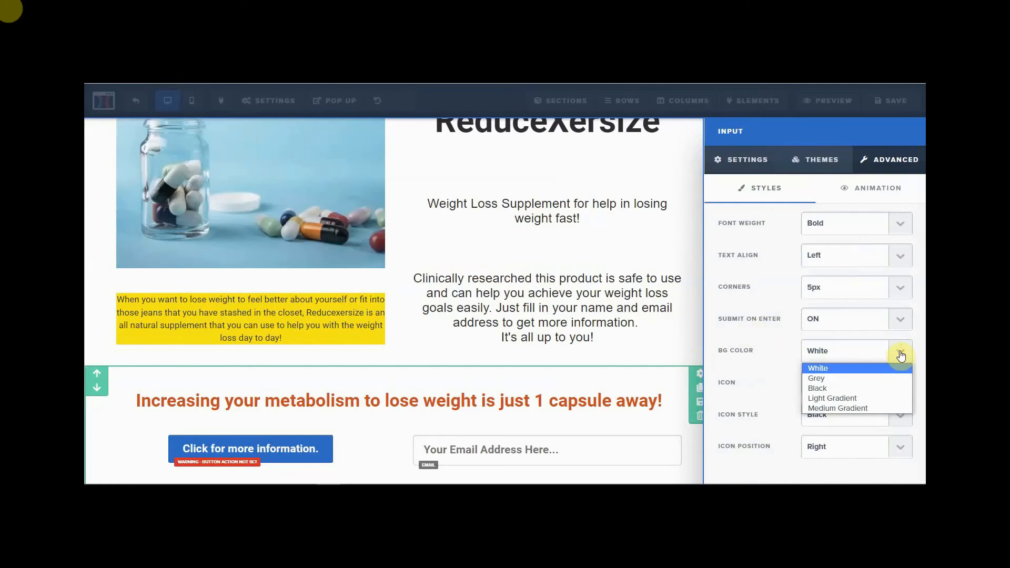
left_click(848, 380)
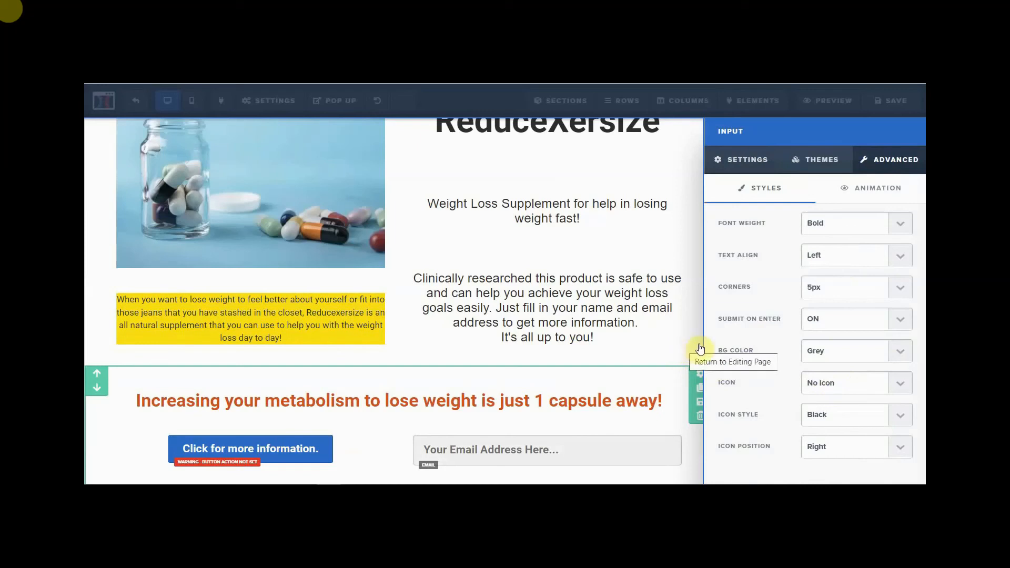
left_click(900, 389)
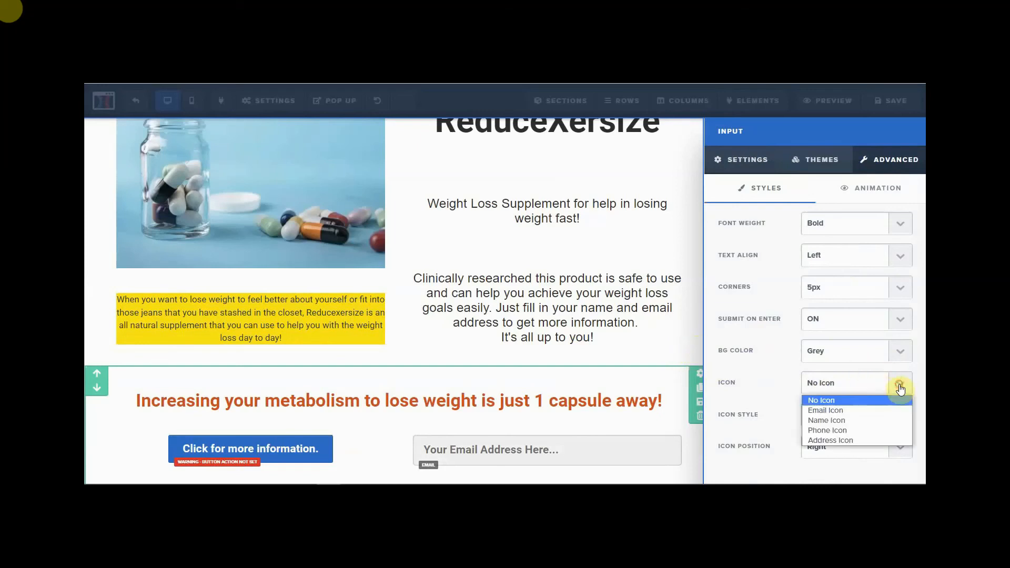
left_click(853, 411)
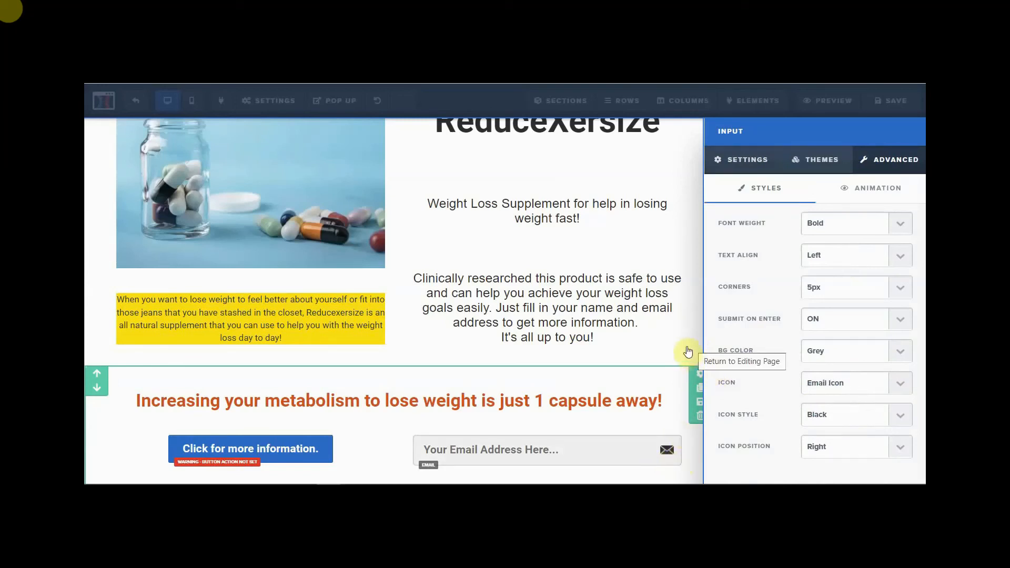
left_click(689, 174)
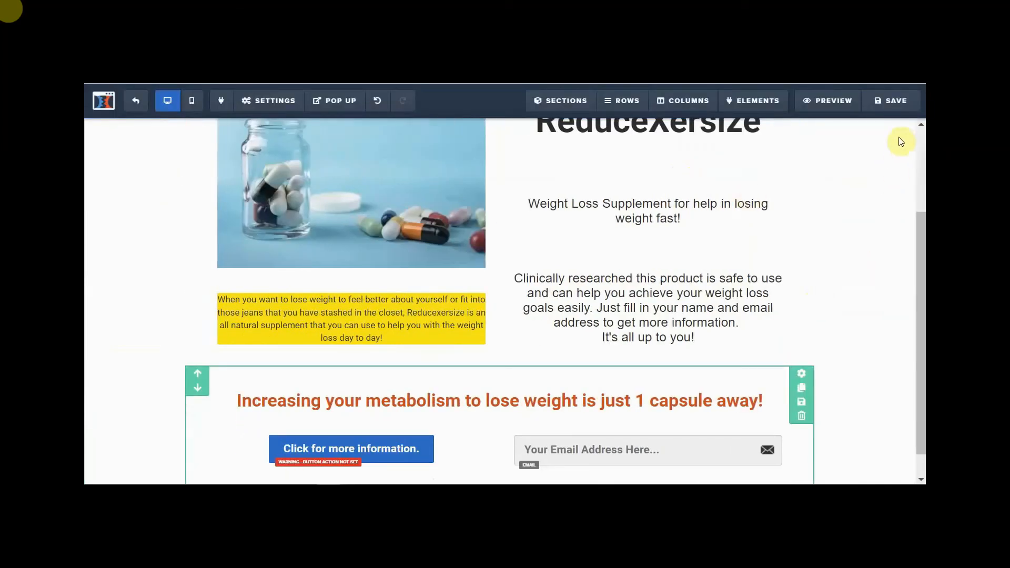
- Save the page and set the Click for more information button's action to Submit Form
left_click(896, 106)
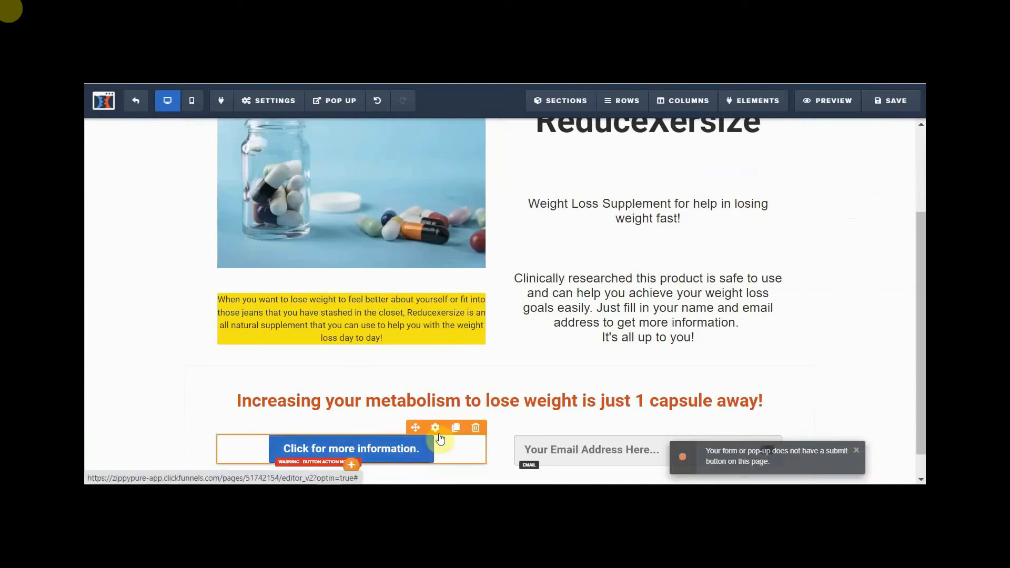
left_click(436, 429)
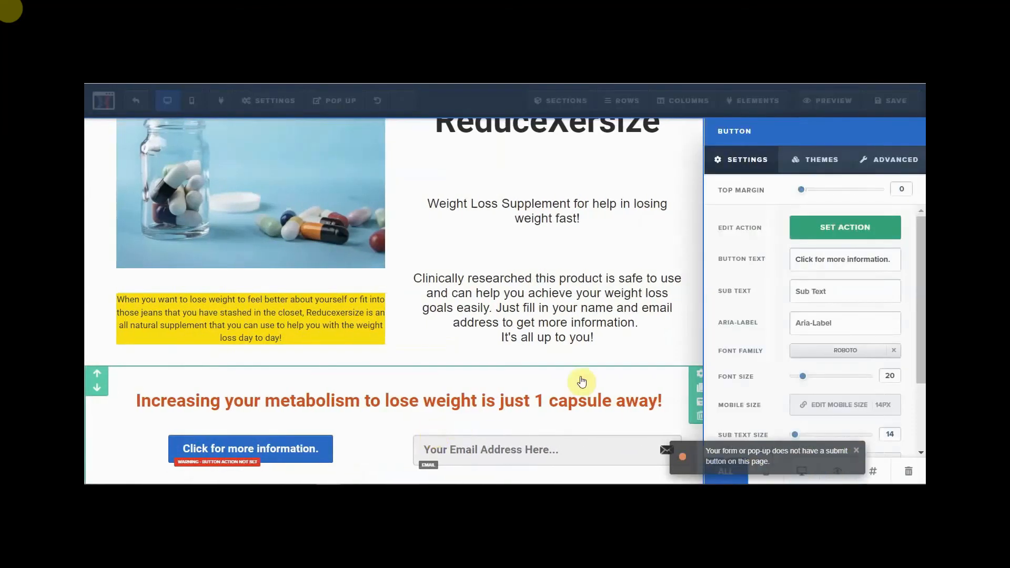
left_click(823, 227)
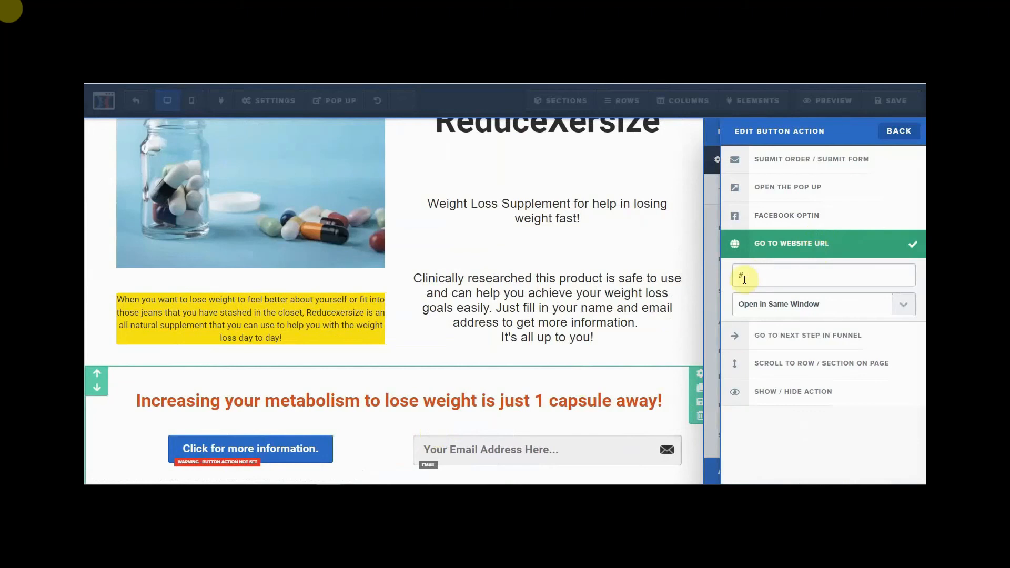
left_click(773, 161)
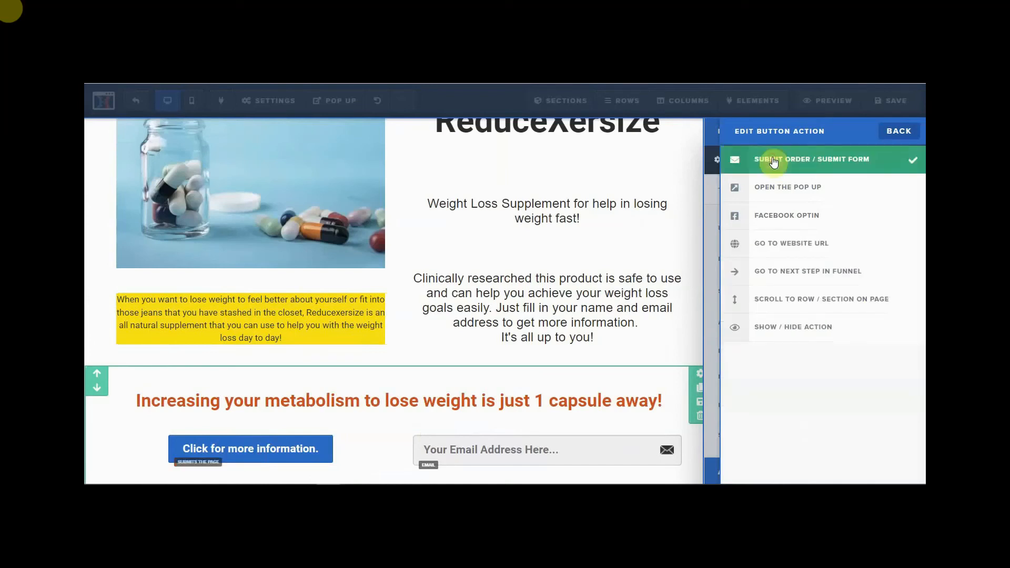
left_click(690, 343)
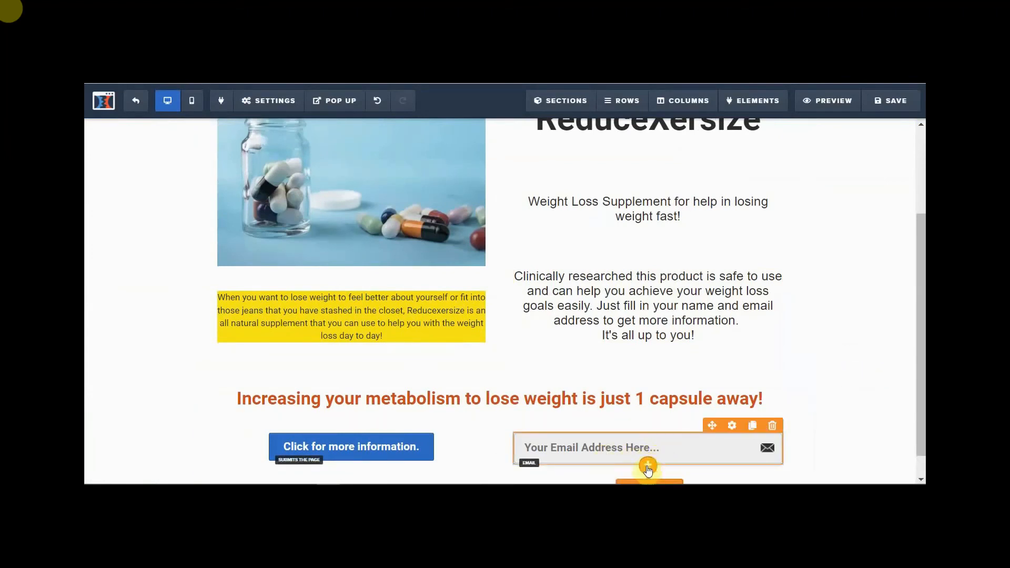
- Add an Input element from the Form section directly beneath the email field
left_click(650, 468)
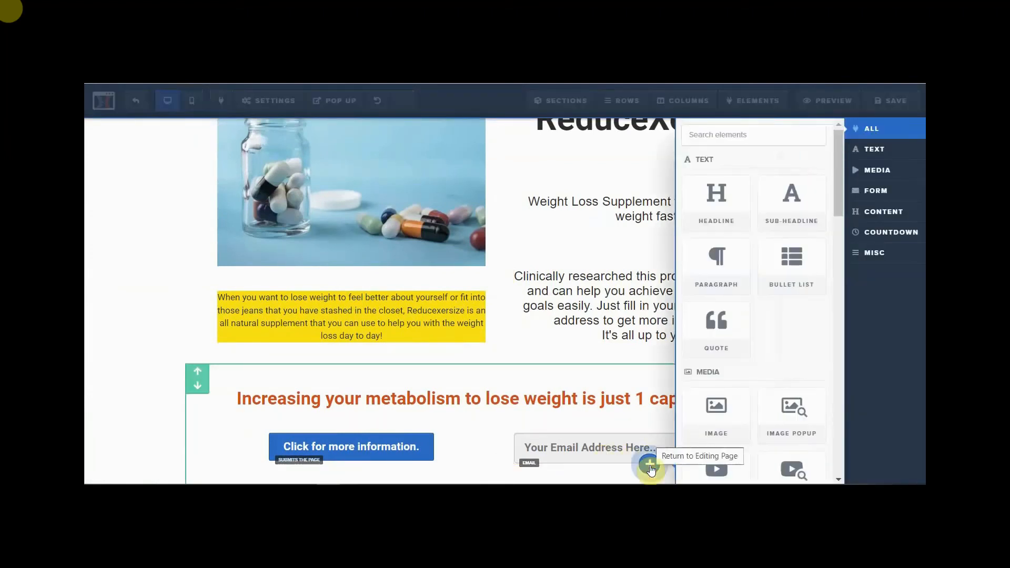
scroll(718, 356, "down", 6)
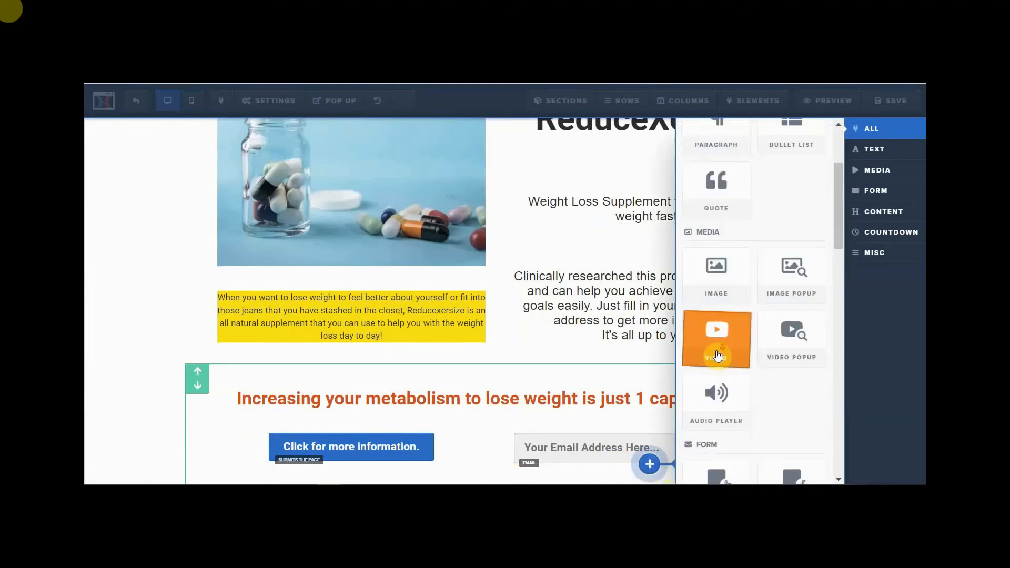
scroll(726, 345, "down", 2)
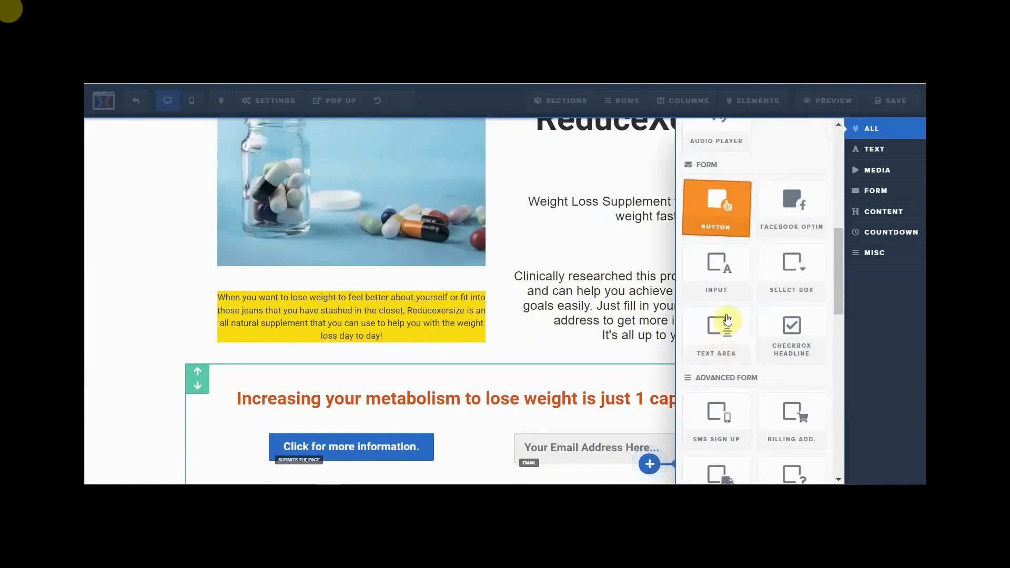
left_click(713, 277)
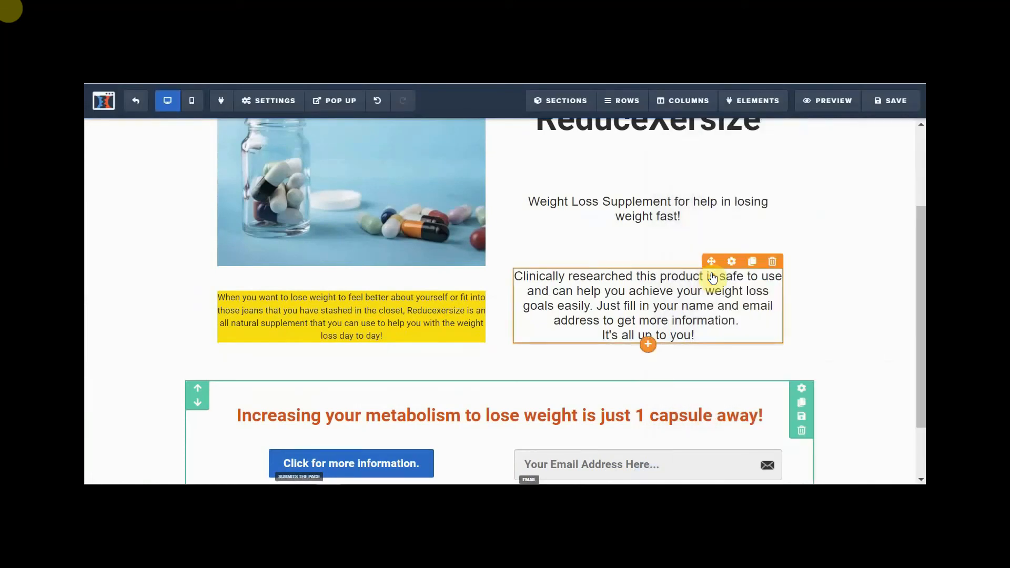
scroll(656, 380, "down", 2)
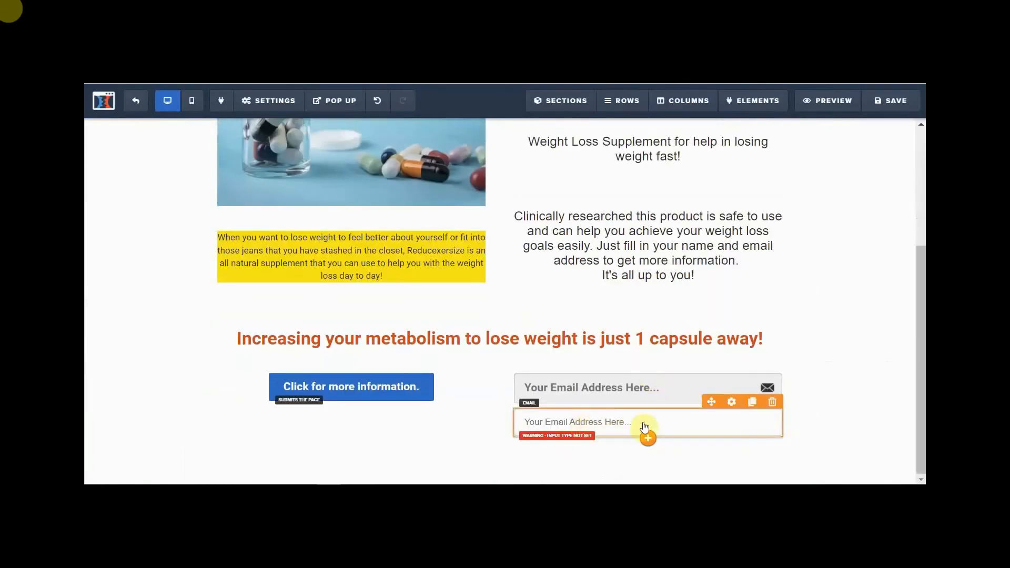
- Set the new field's Input Type to Full Name with placeholder 'Your Full Name'
left_click(731, 403)
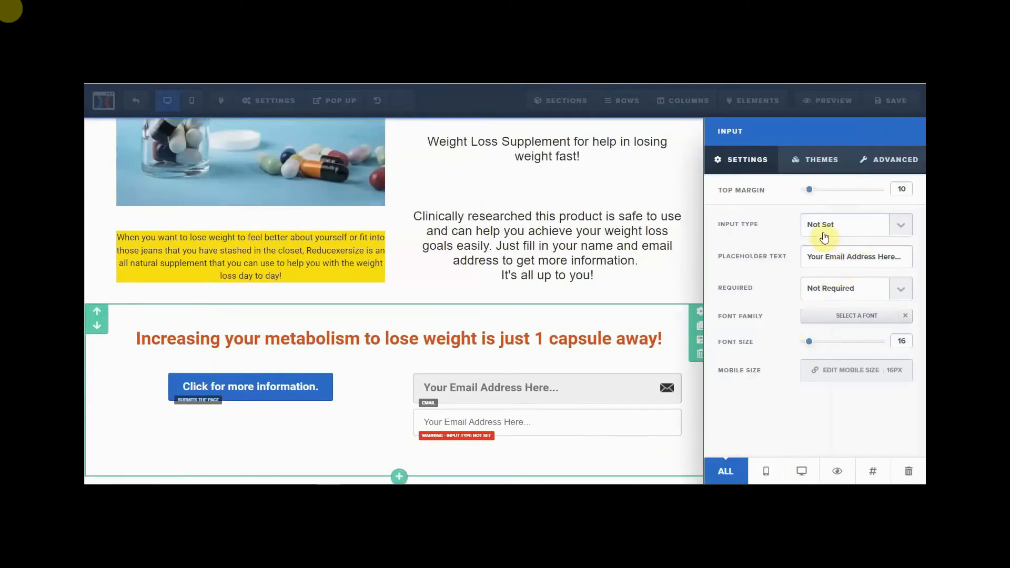
left_click(900, 232)
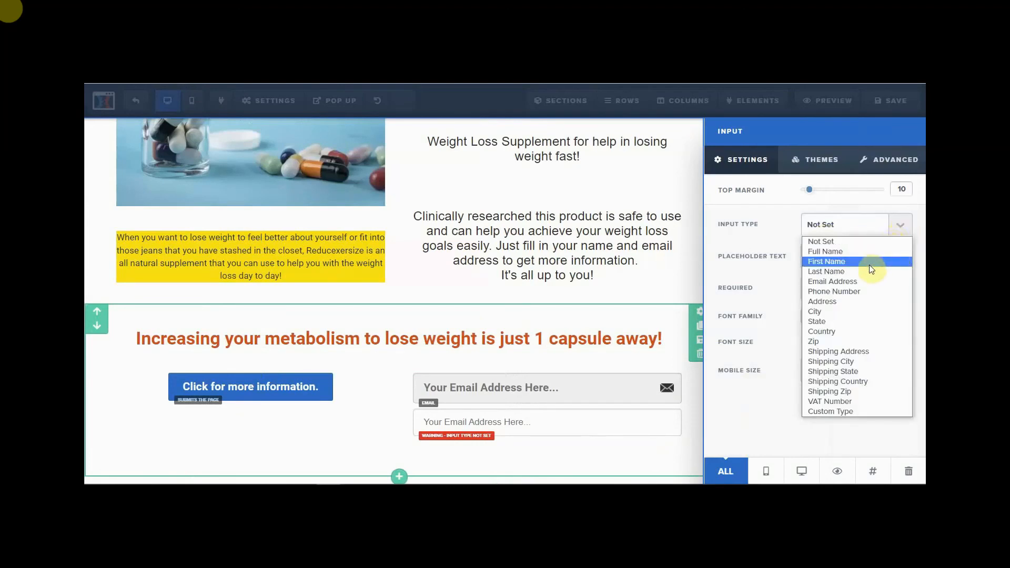
left_click(854, 253)
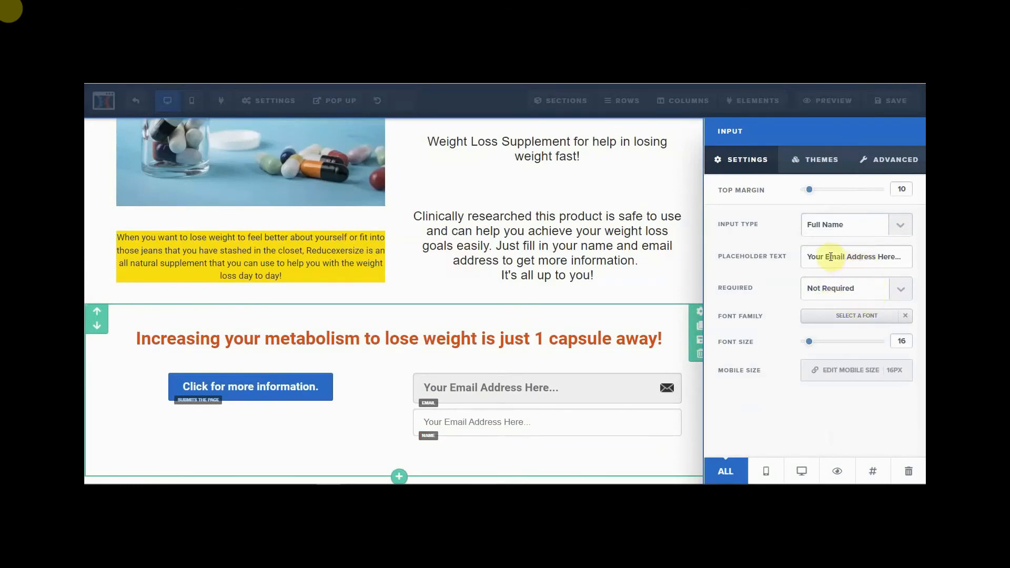
left_click_drag(825, 256, 890, 260)
left_click(898, 259)
left_click_drag(825, 256, 902, 260)
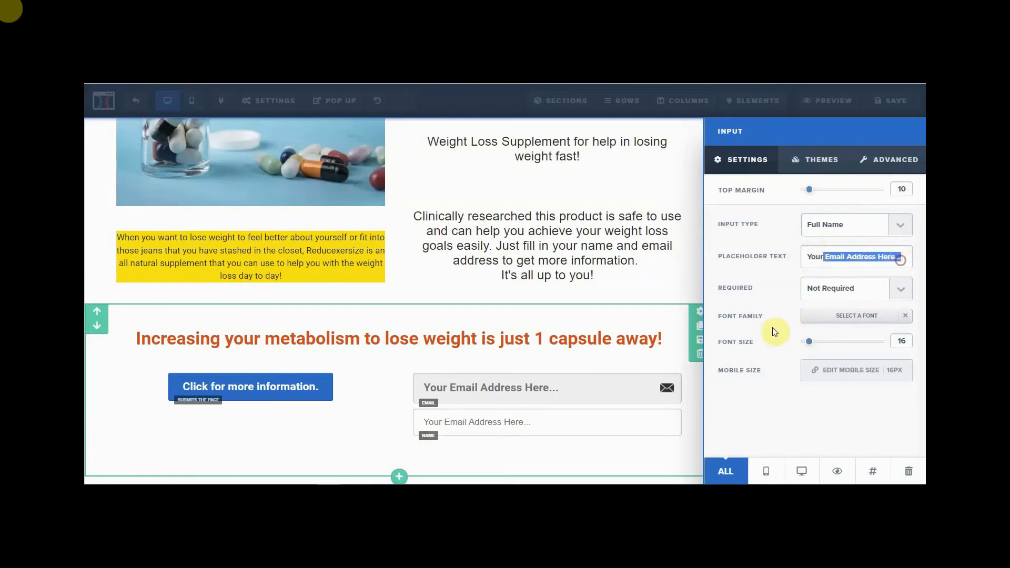
key("BackSpace")
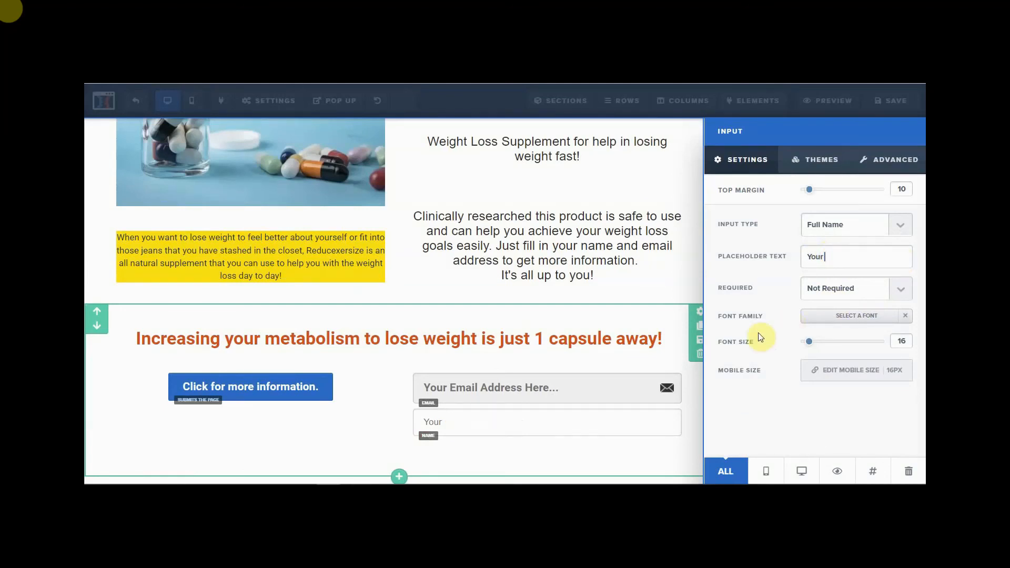
type("Full Name")
- Make the Full Name field required, in Roboto font at size 22
left_click(898, 289)
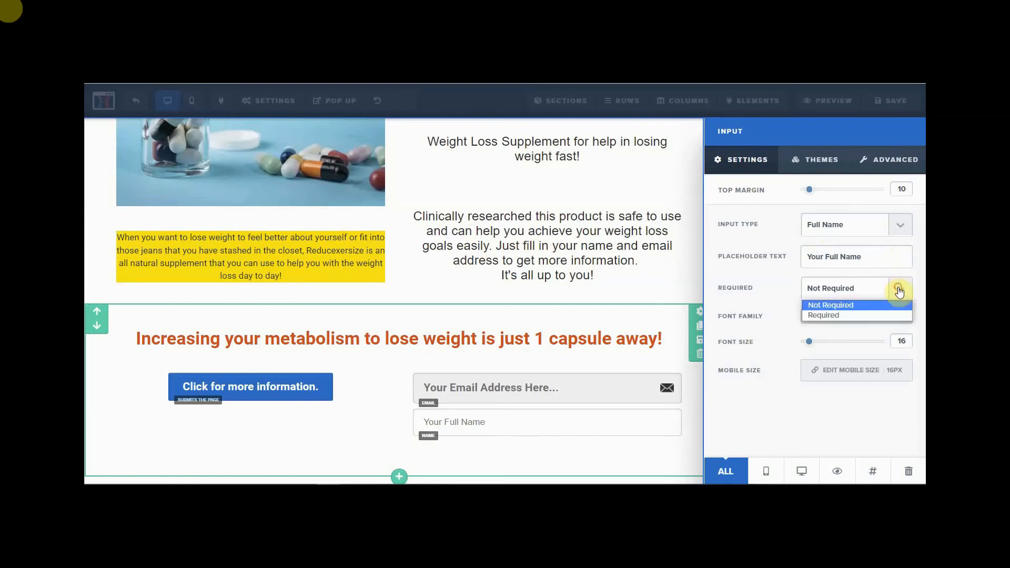
left_click(863, 315)
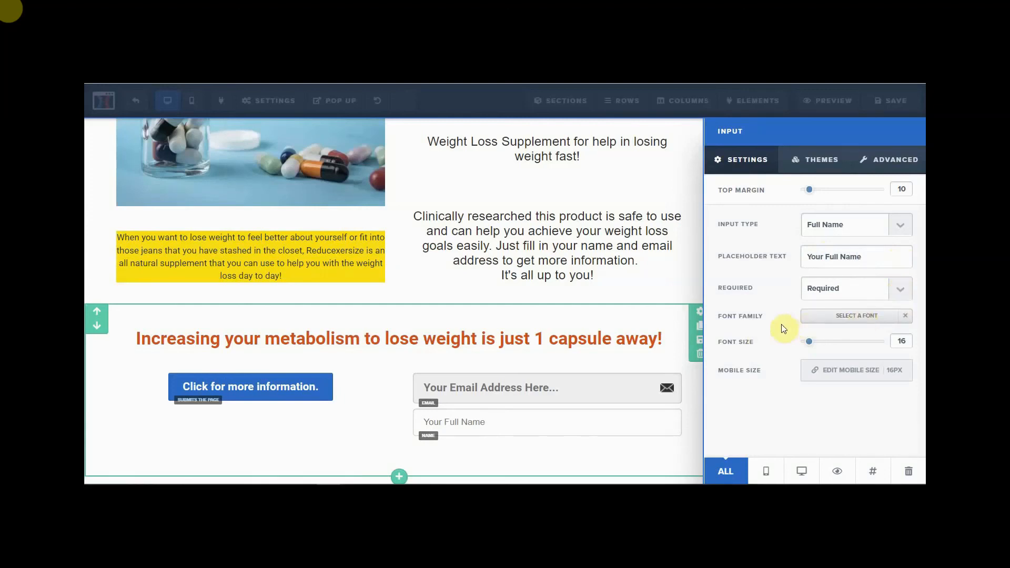
left_click(855, 322)
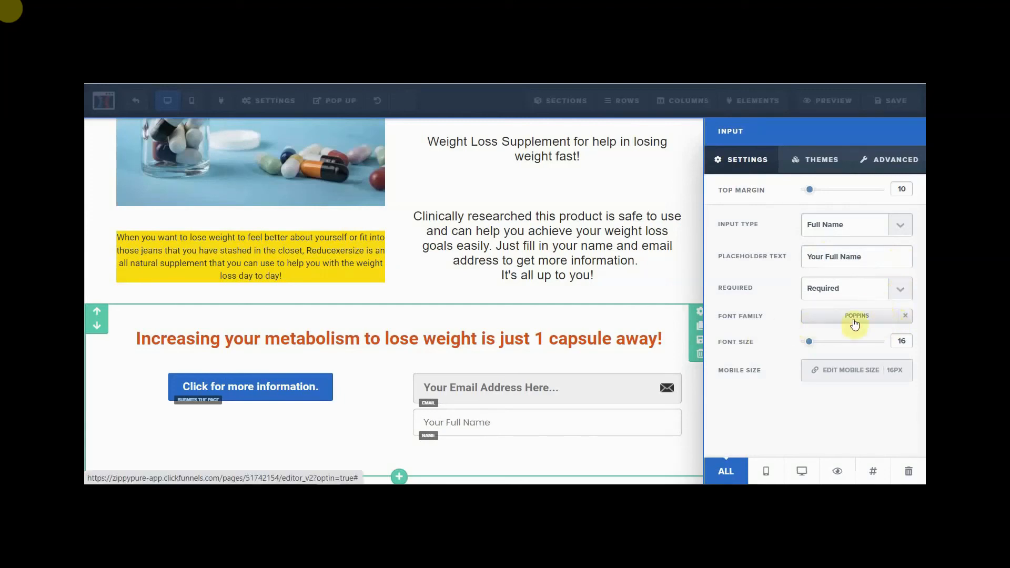
left_click(879, 322)
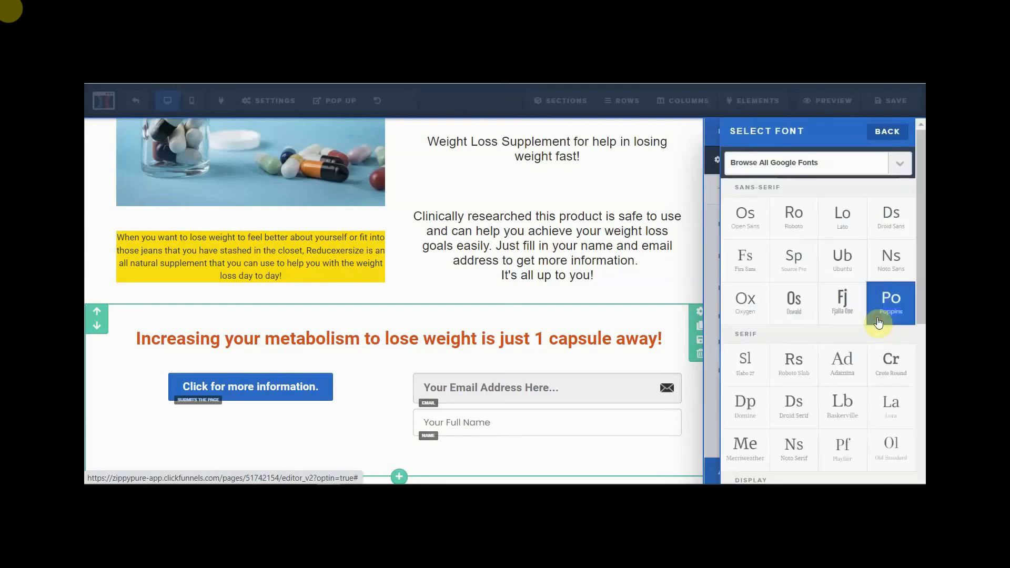
left_click(792, 213)
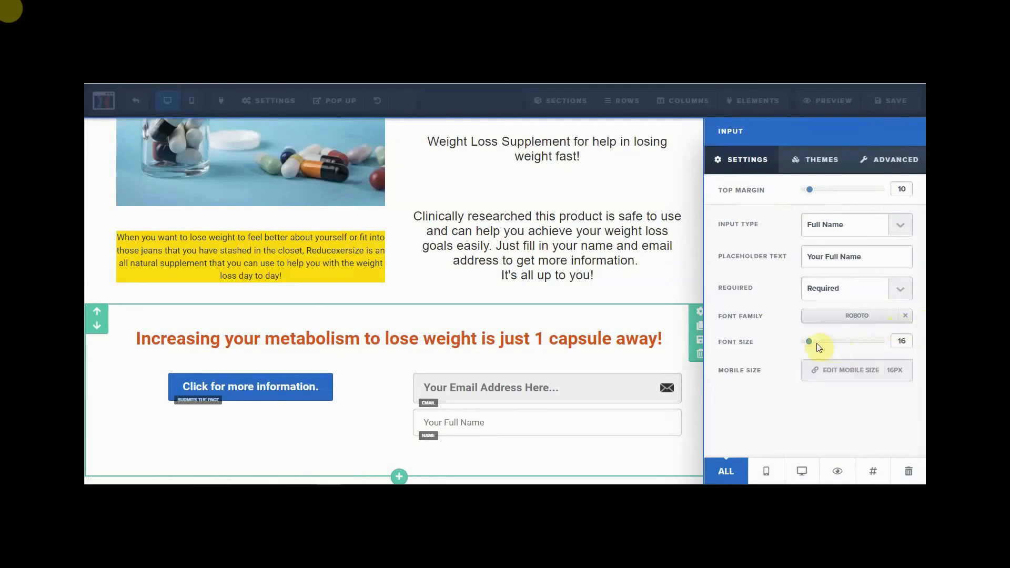
left_click_drag(810, 348, 817, 347)
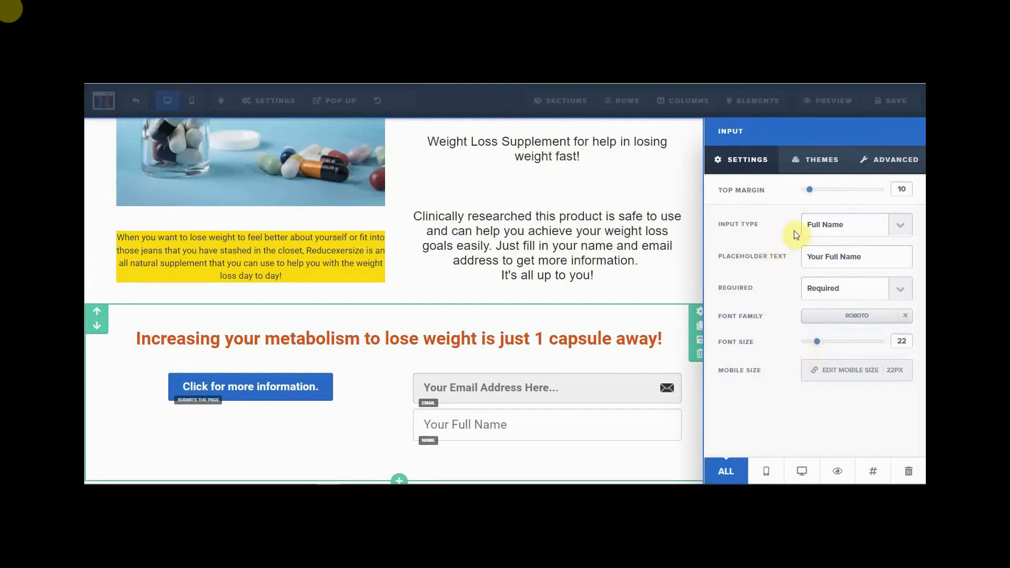
left_click(892, 166)
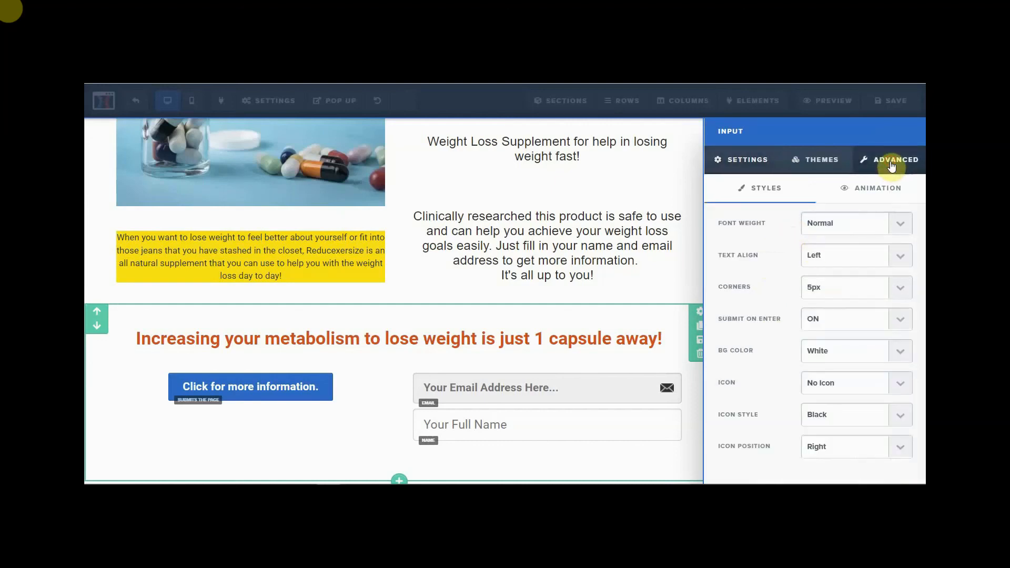
- Make the Full Name text bold, add the Name person icon, and set a Grey background
left_click(892, 219)
left_click(866, 252)
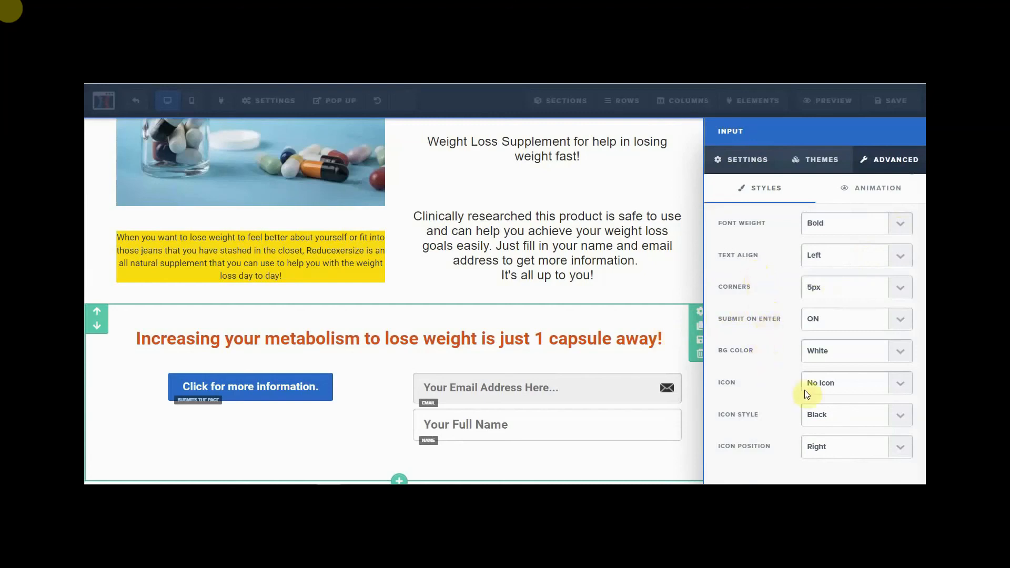
left_click(896, 391)
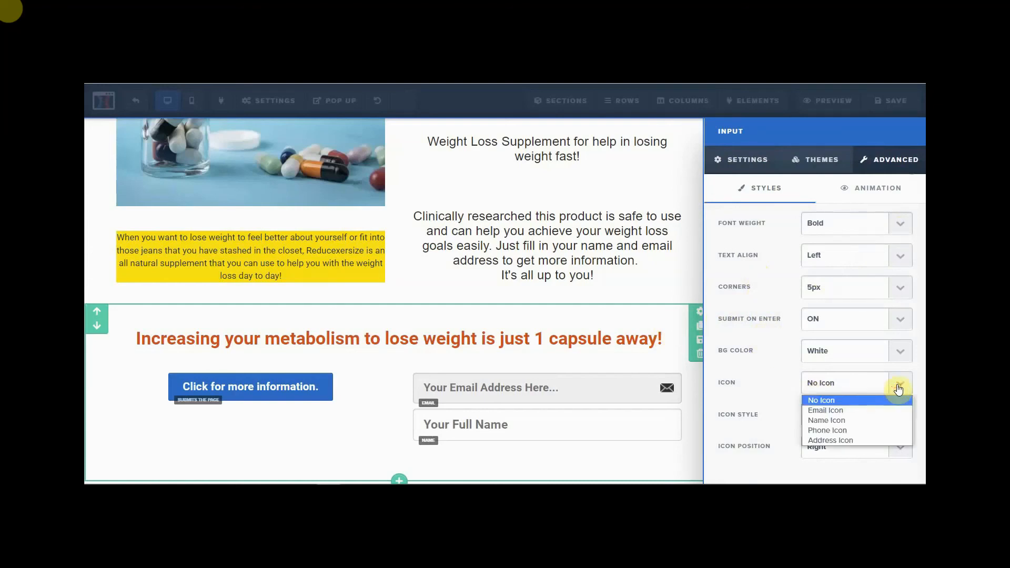
left_click(850, 421)
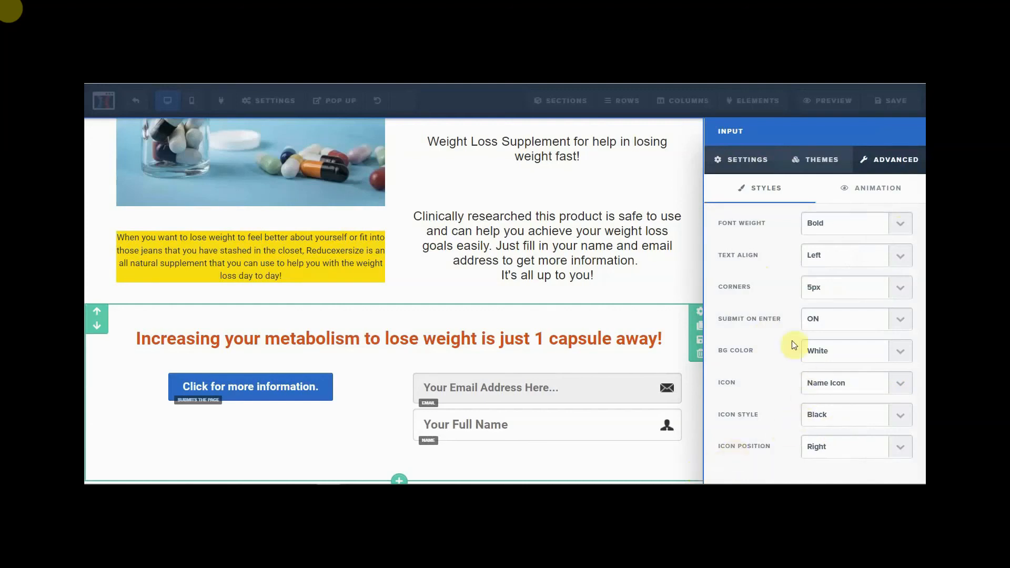
left_click(903, 353)
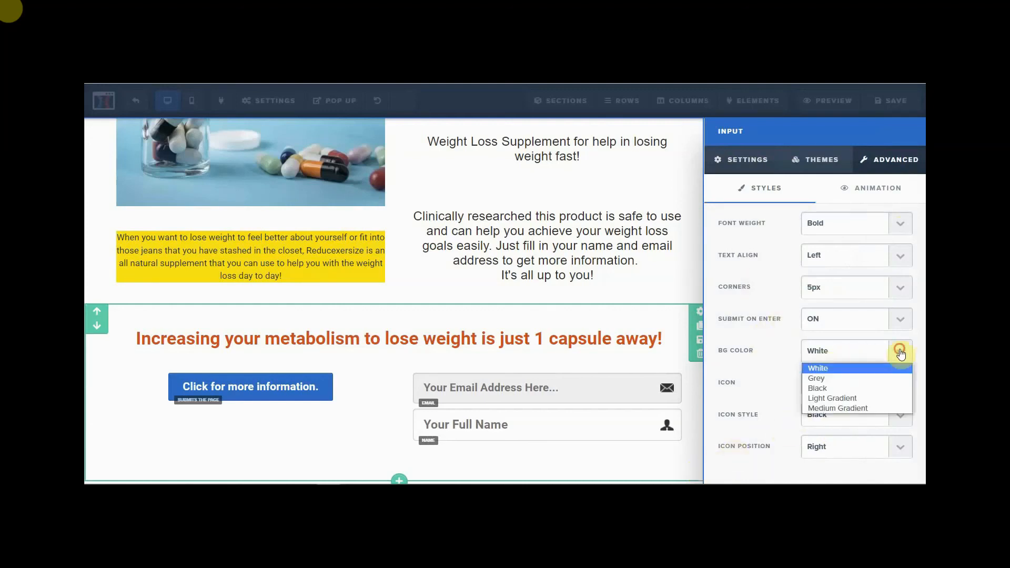
left_click(835, 379)
left_click(672, 461)
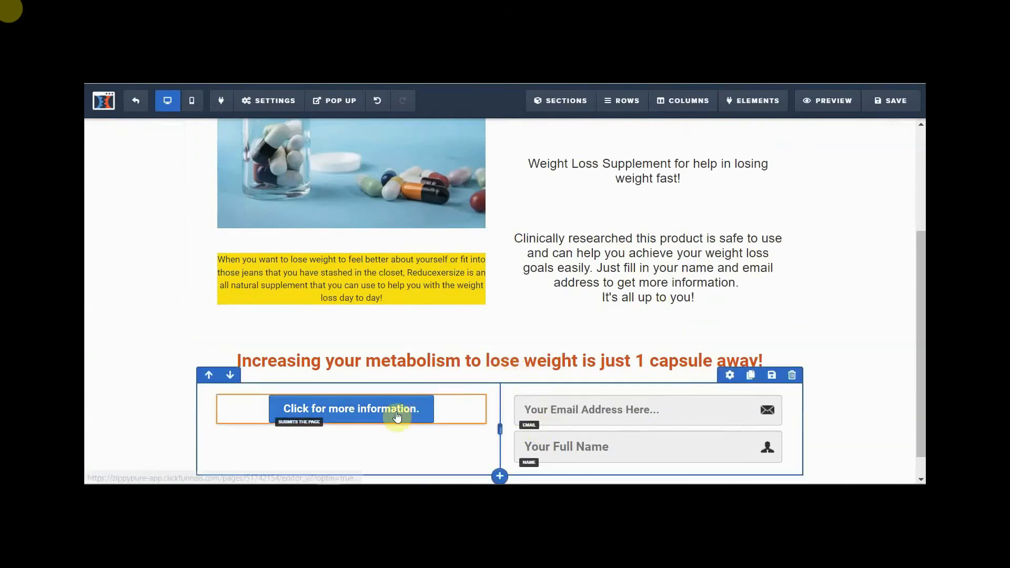
- Set the divider below the form to Center alignment and 5px height
scroll(648, 426, "down", 1)
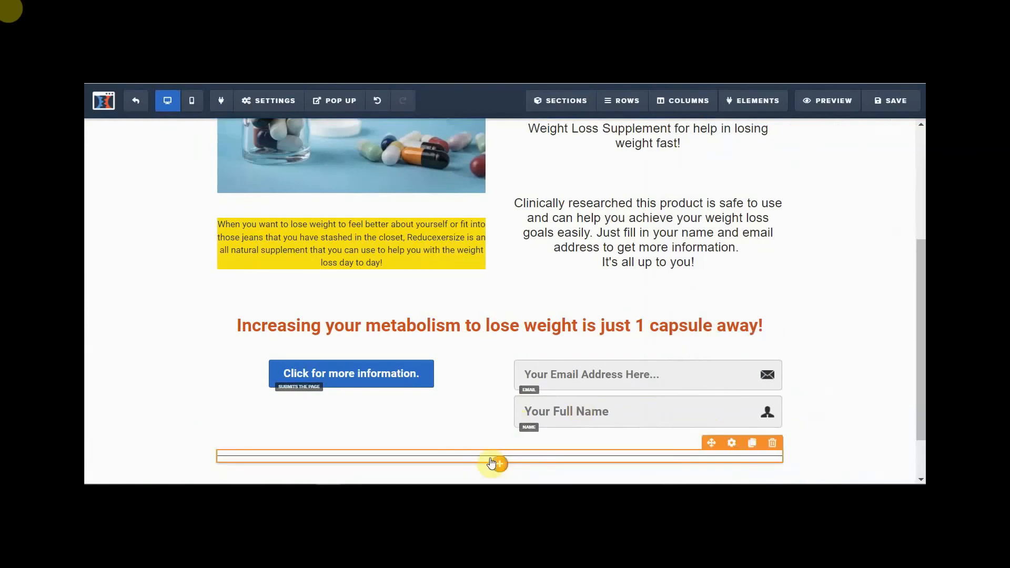
left_click(492, 463)
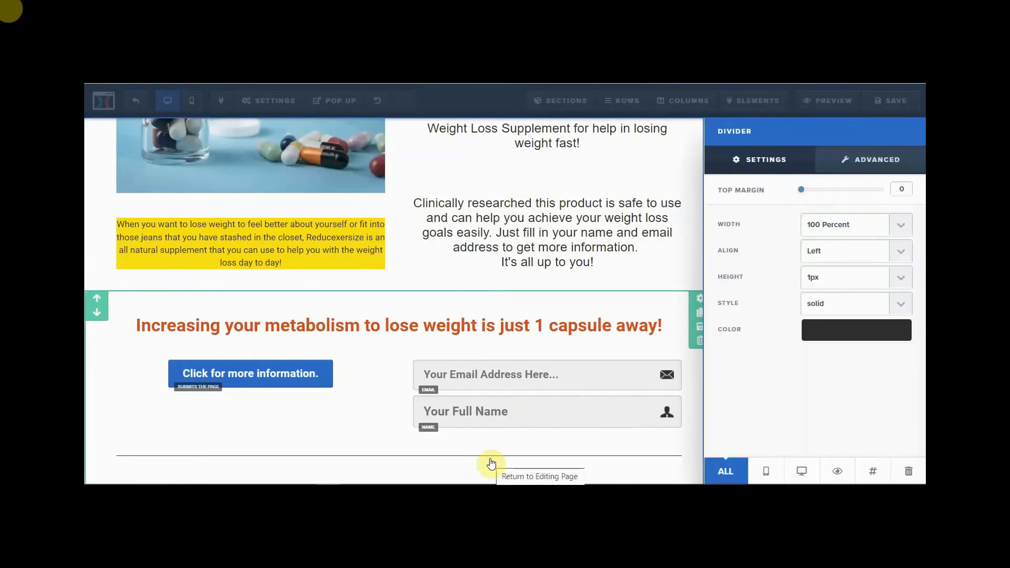
left_click(904, 257)
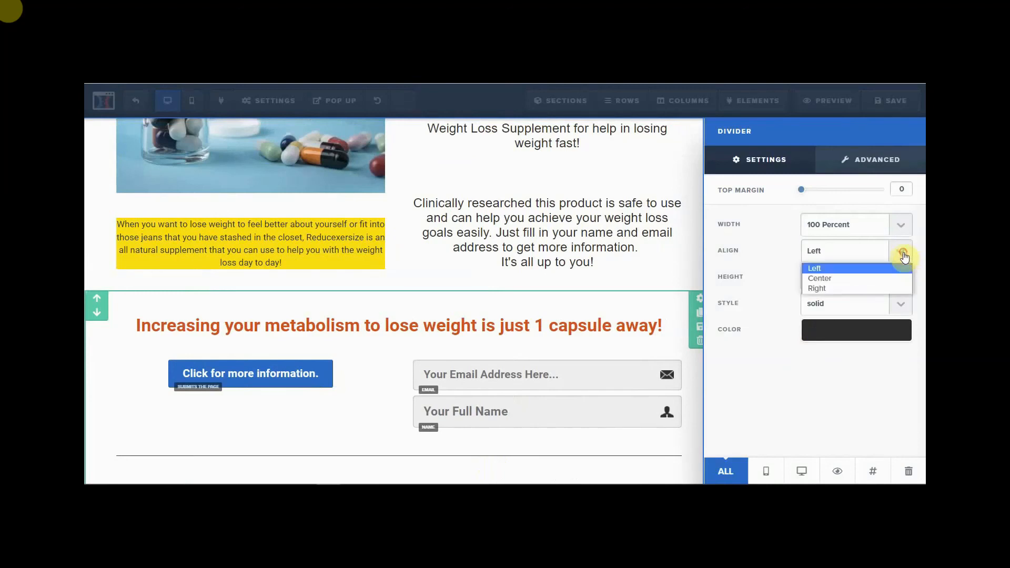
left_click(848, 275)
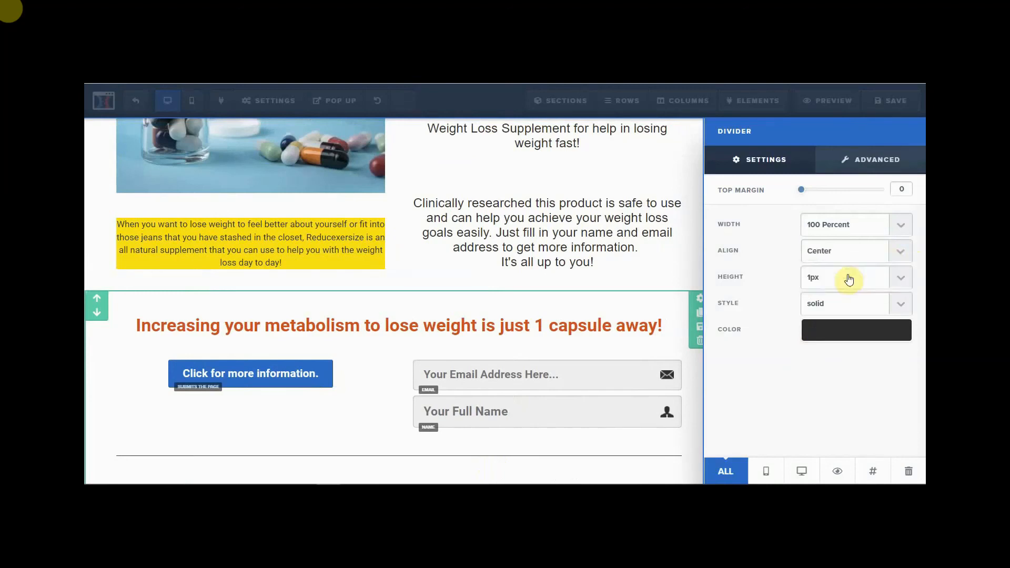
left_click(903, 281)
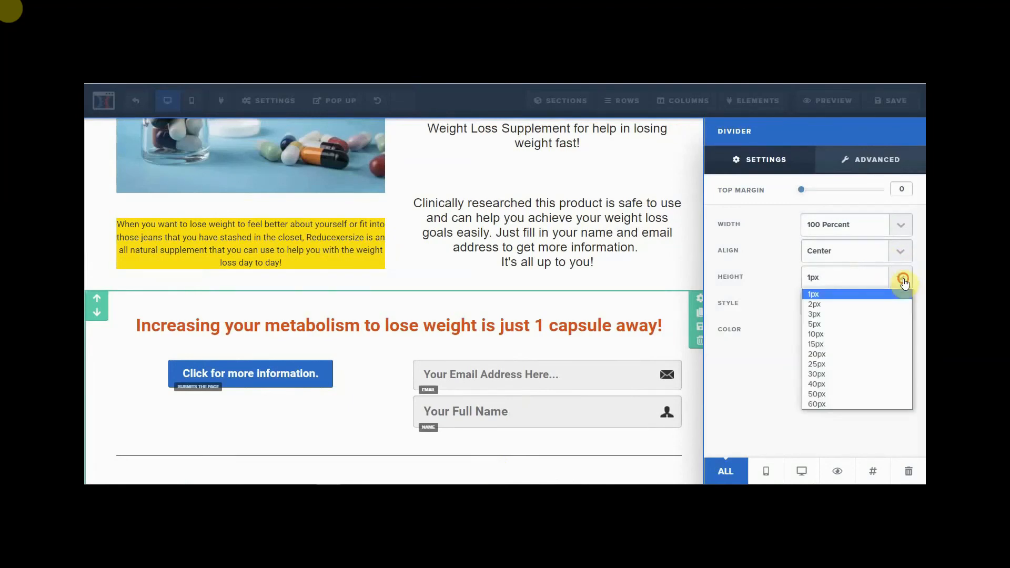
left_click(835, 324)
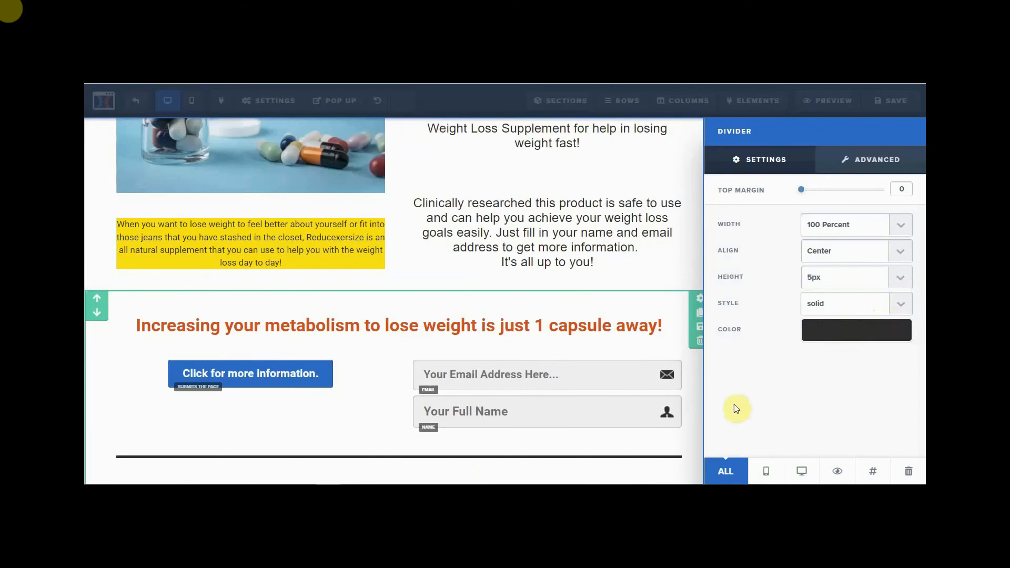
left_click(694, 421)
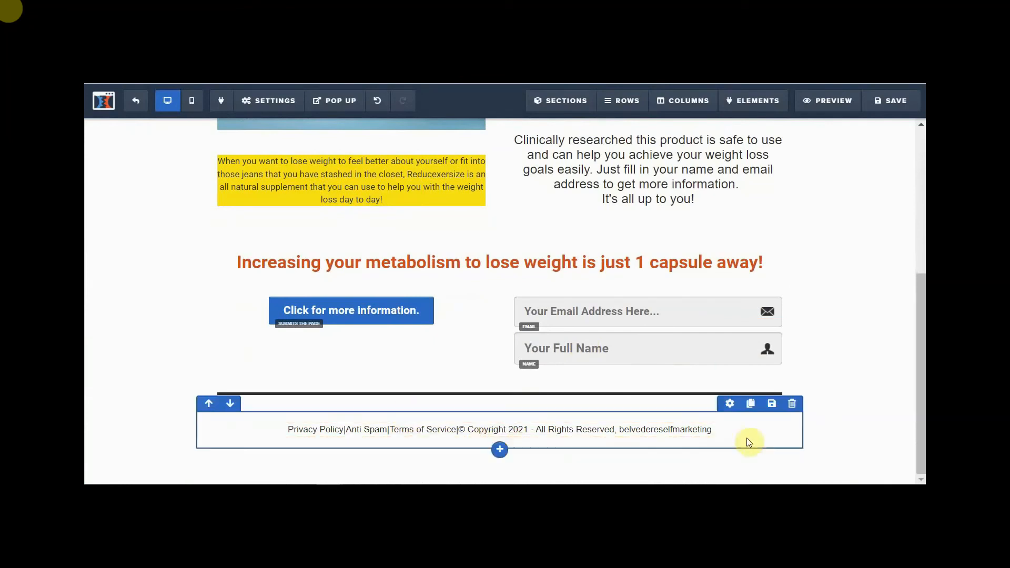
- Set the copyright footer row's background colour to yellow #ffe300
left_click(730, 404)
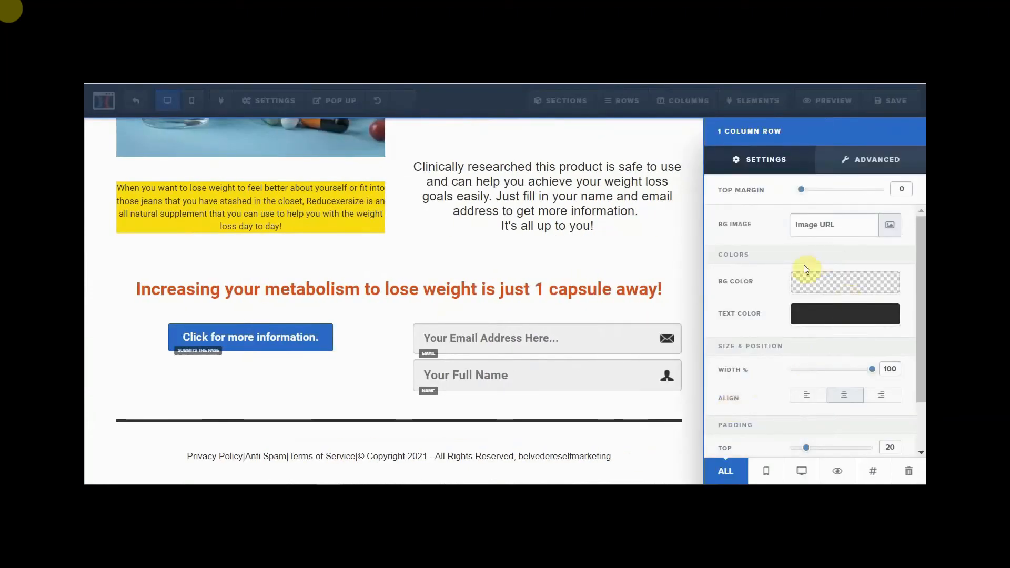
left_click(818, 282)
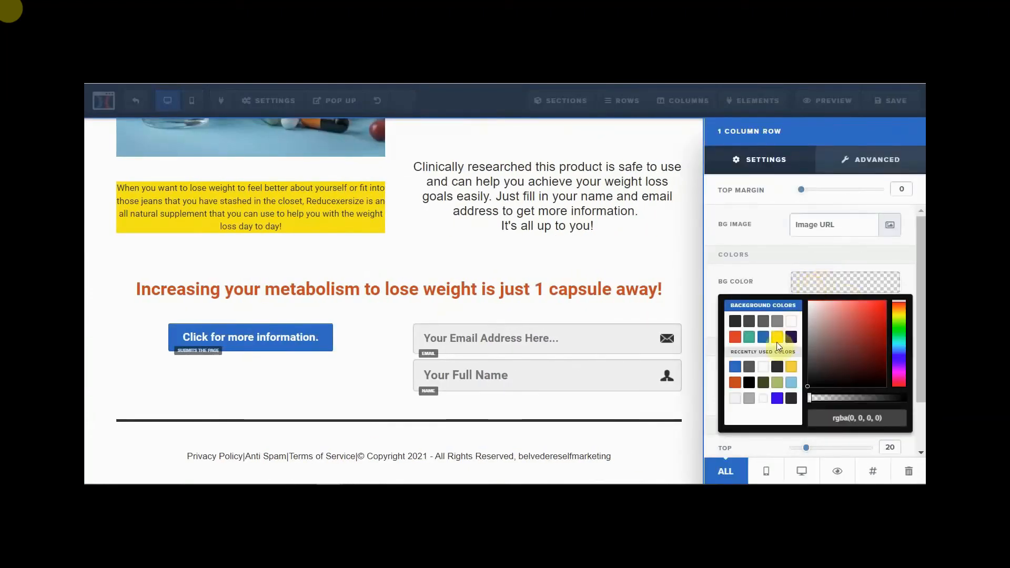
left_click(777, 340)
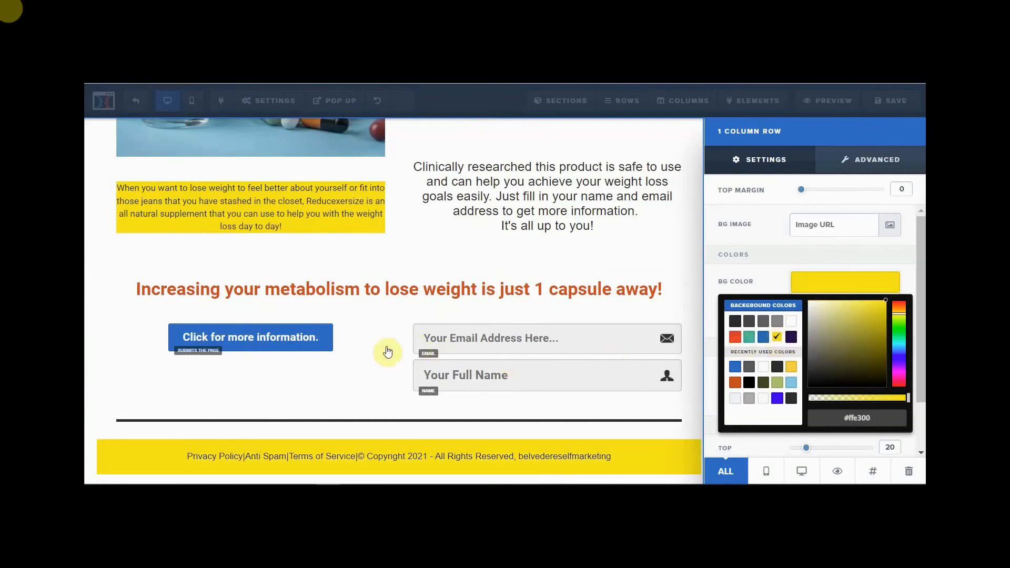
left_click(388, 369)
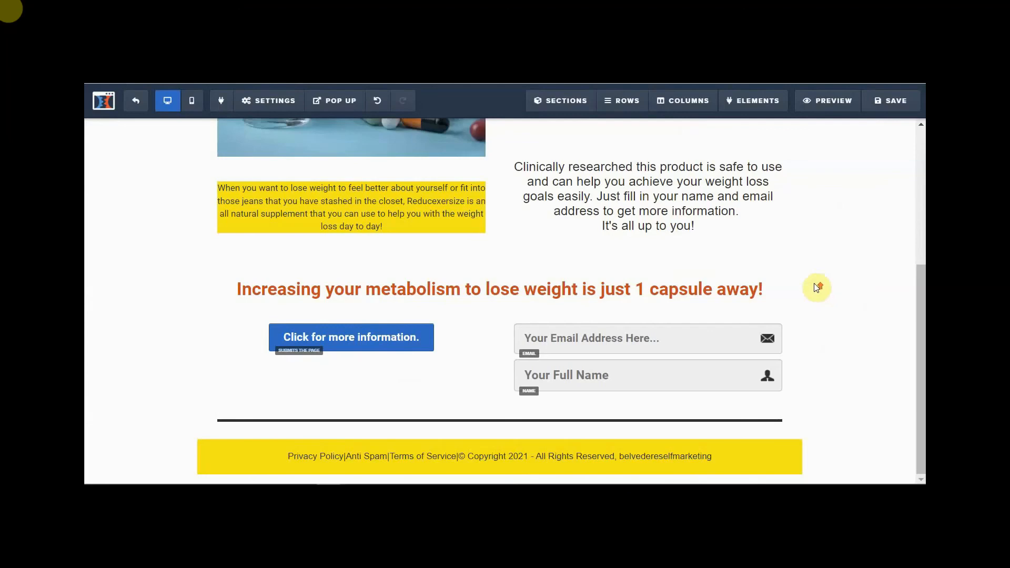
- Replace the misspelled 'weigh' with 'way' in the top yellow headline
scroll(815, 288, "up", 4)
scroll(816, 288, "up", 1)
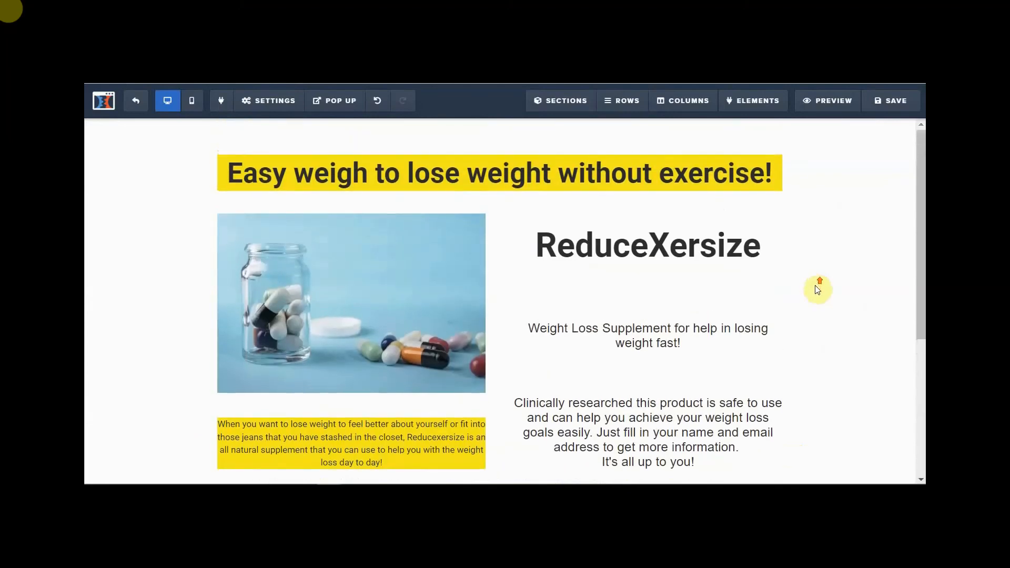
scroll(815, 287, "down", 5)
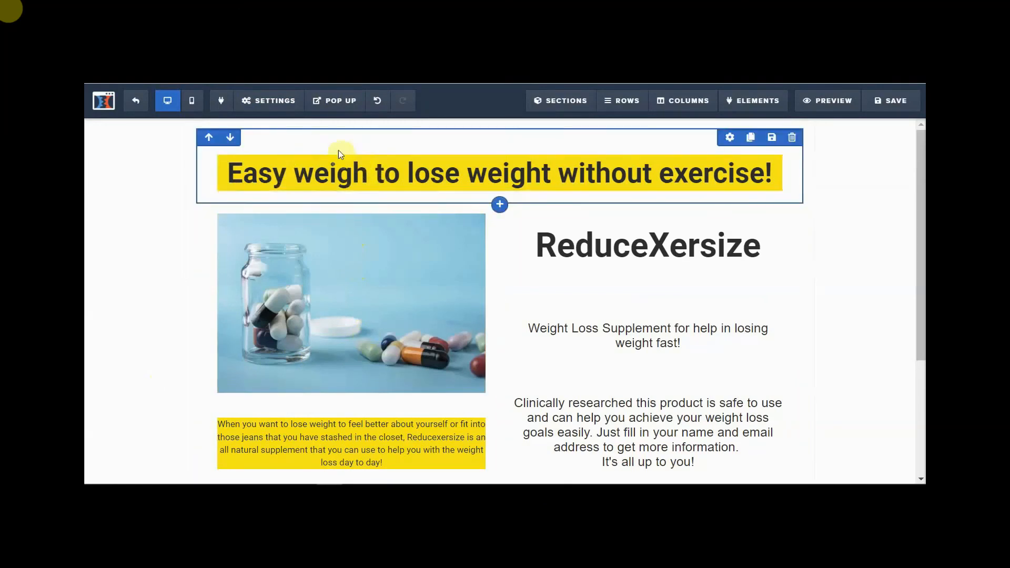
left_click(335, 180)
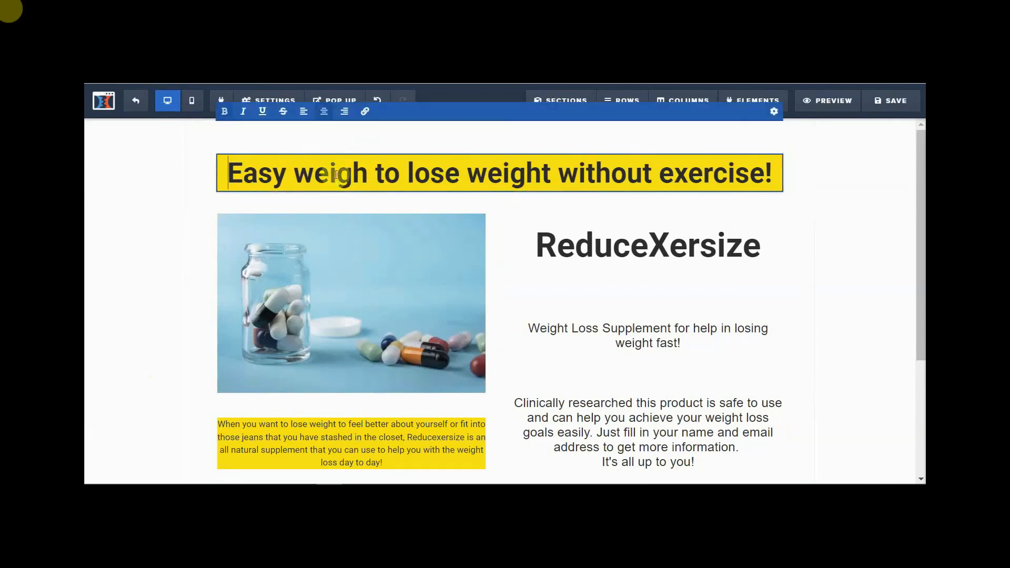
left_click(299, 177)
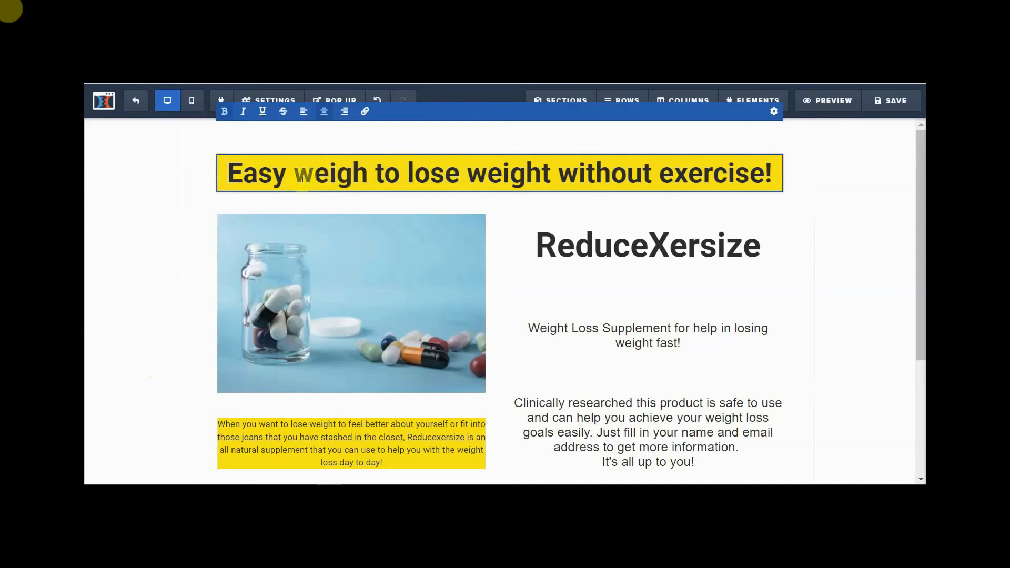
double_click(315, 173)
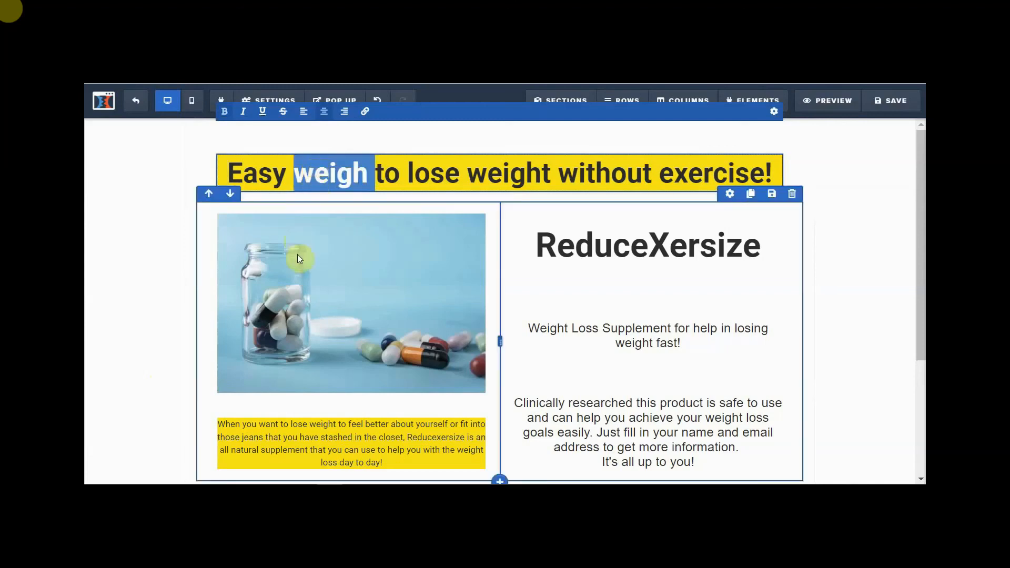
type("way")
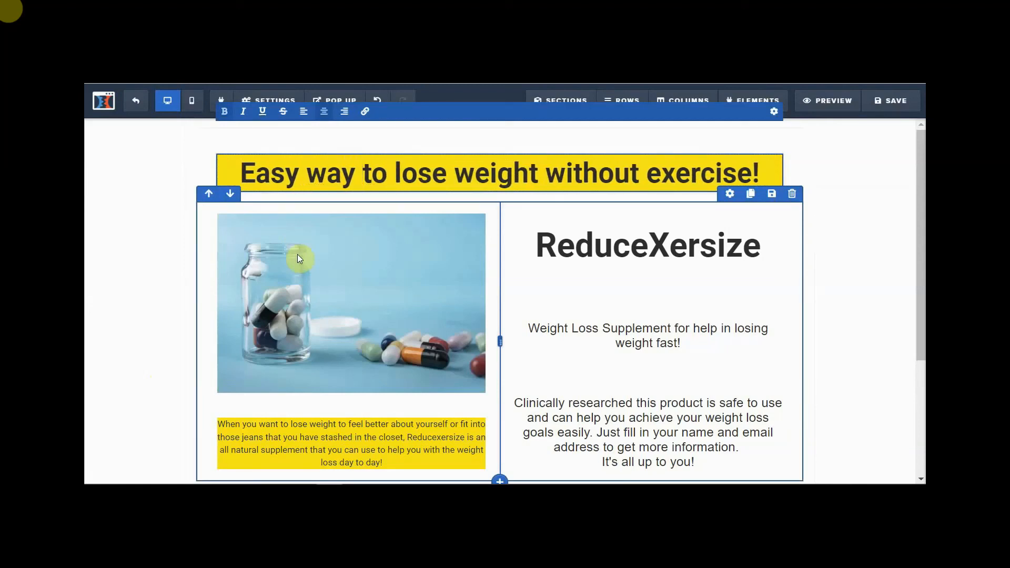
left_click(828, 272)
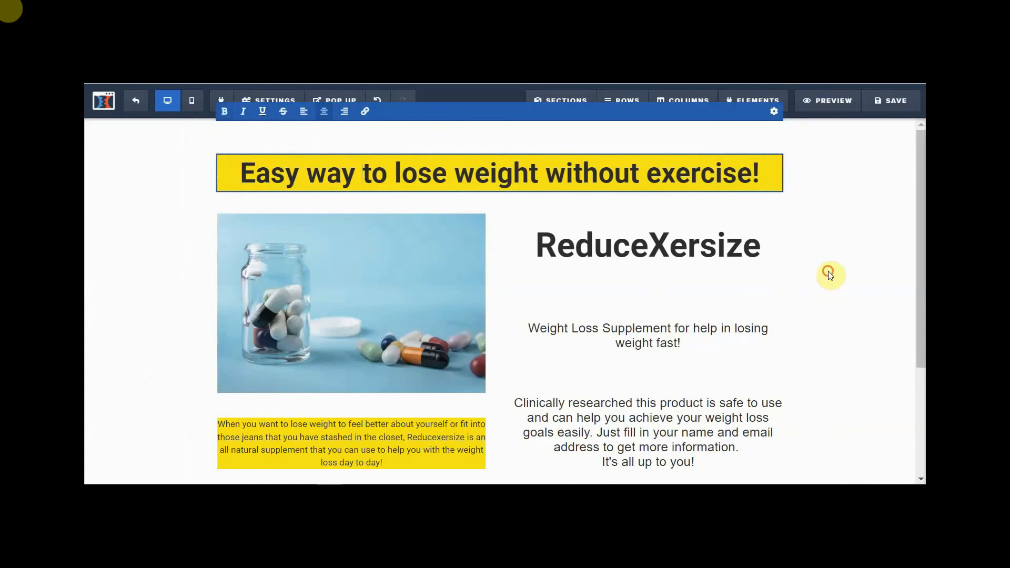
- Save the opt-in page and scroll through it to confirm the saved changes
left_click(897, 105)
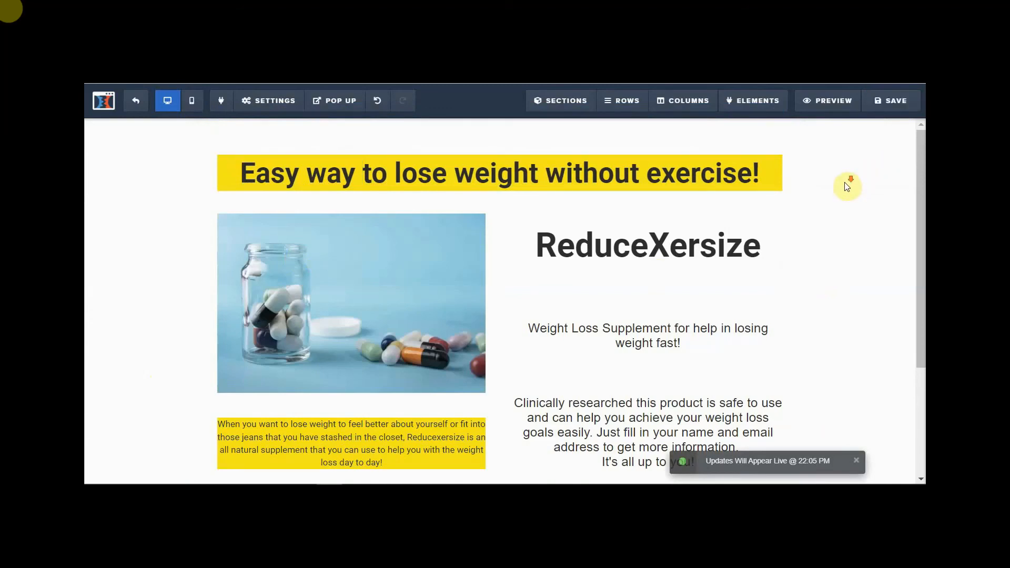
scroll(846, 187, "down", 3)
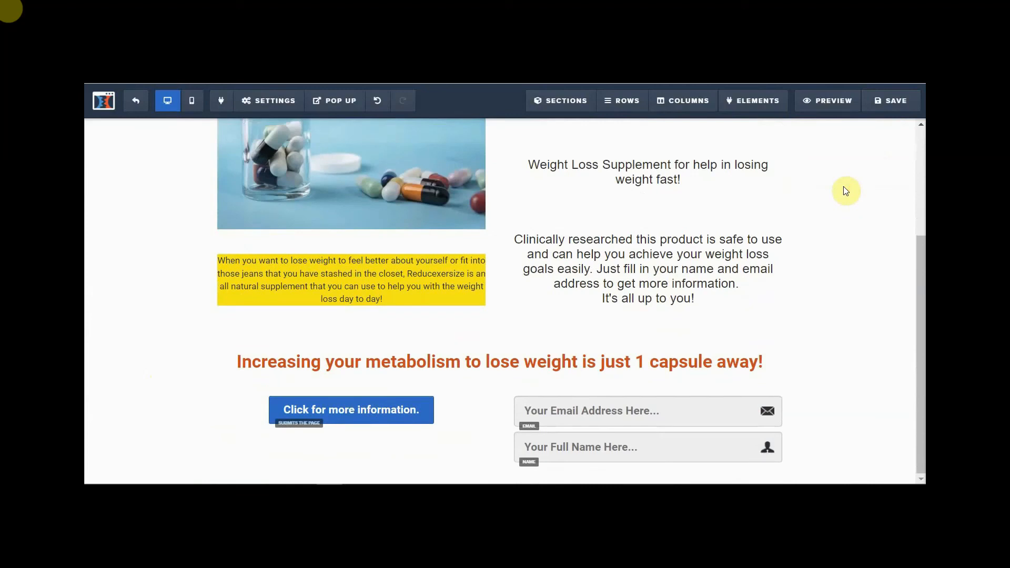
scroll(844, 188, "up", 3)
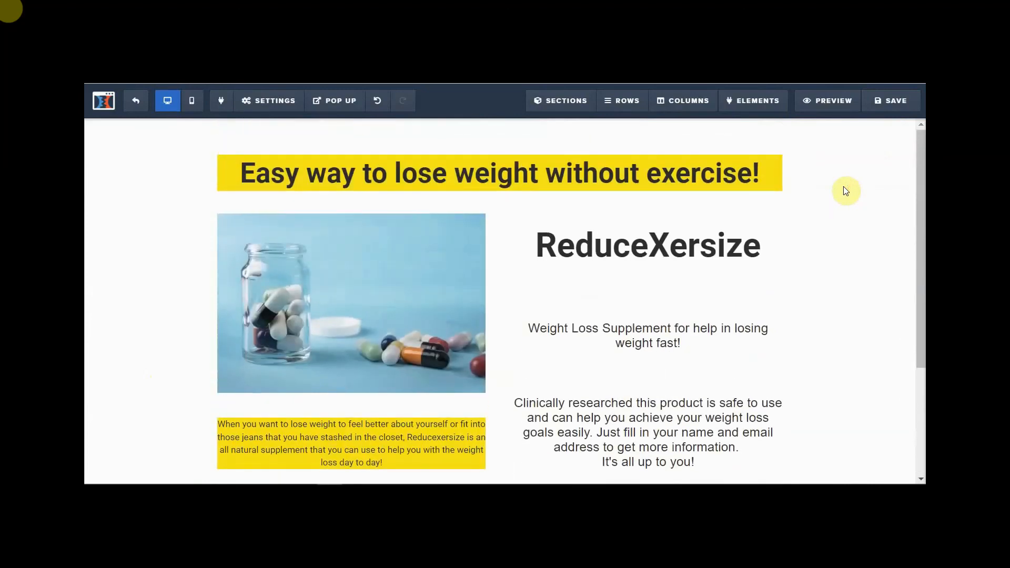